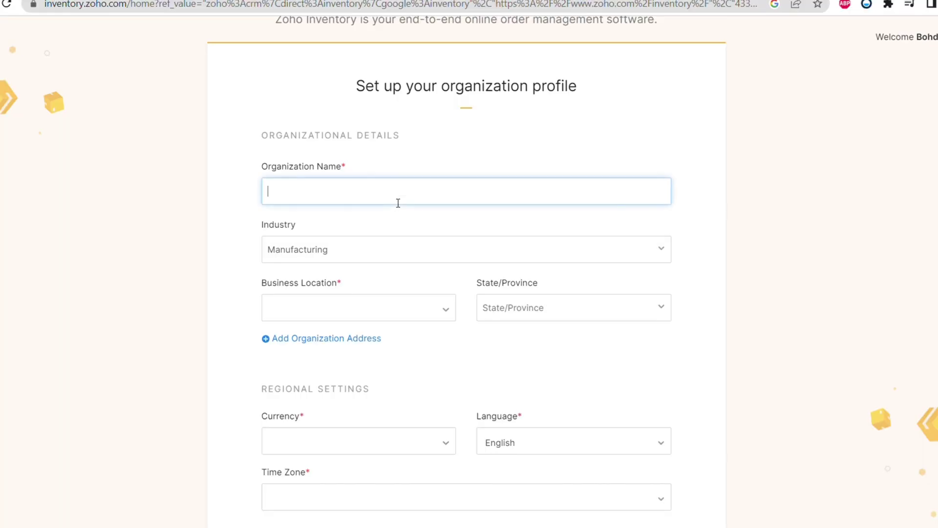
Enter CCC as the organization name and keep Manufacturing as the industry
click(682, 191)
drag(261, 166, 350, 174)
click(350, 174)
scroll(361, 161, up, 1)
click(358, 208)
text(CCC)
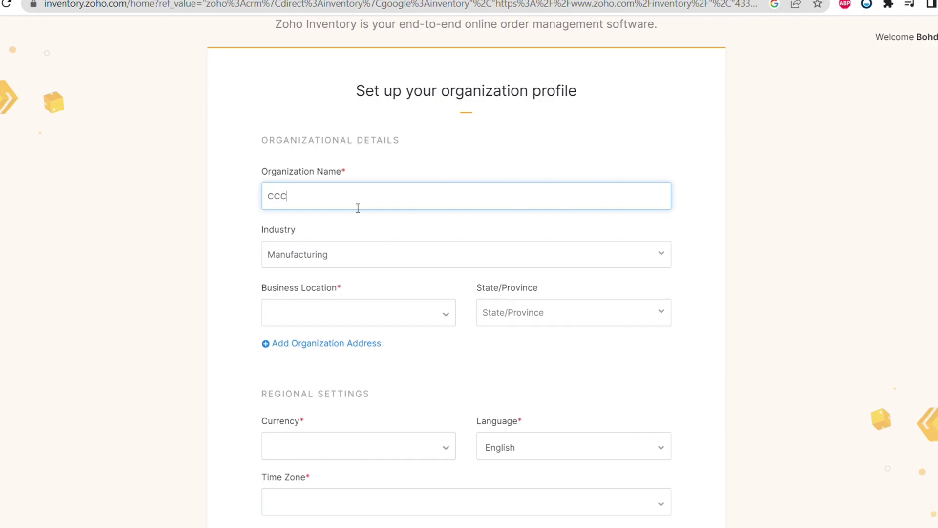
click(428, 264)
scroll(434, 332, down, 10)
scroll(341, 342, up, 5)
click(817, 308)
Set the business location to United Kingdom with London as the state
click(373, 314)
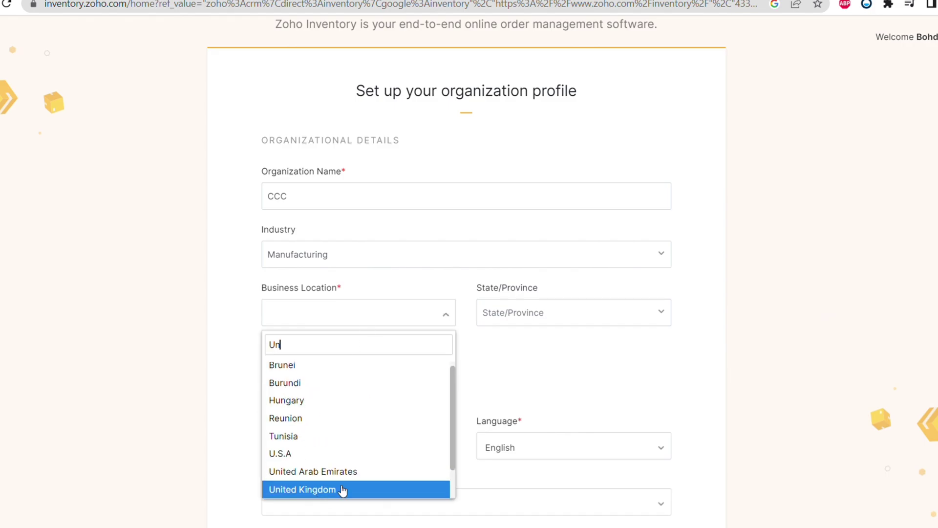
click(342, 491)
click(557, 319)
scroll(556, 407, down, 12)
scroll(556, 406, up, 3)
click(523, 453)
scroll(533, 342, down, 3)
click(429, 288)
scroll(379, 360, down, 2)
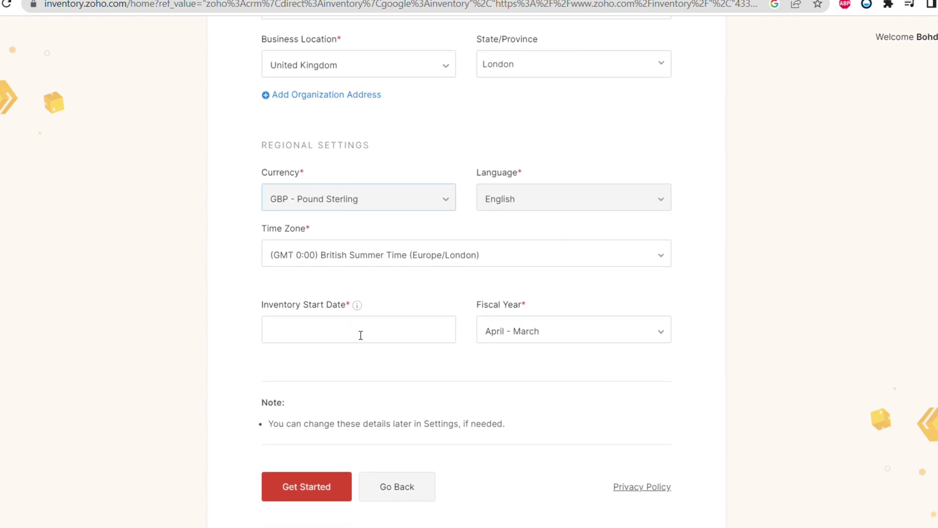
Set the inventory start date to 13 December 2022 and keep the April - March fiscal year
click(358, 331)
click(327, 231)
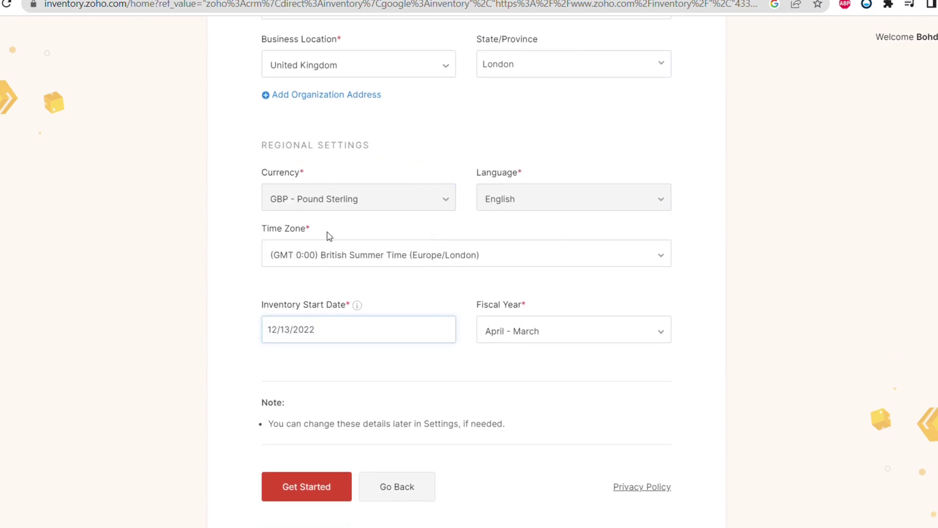
click(520, 339)
click(472, 341)
scroll(237, 341, down, 1)
scroll(237, 342, up, 1)
scroll(236, 342, down, 1)
drag(272, 403, 508, 415)
Submit the organization profile, then leave the business marked as not VAT registered
click(438, 415)
click(325, 467)
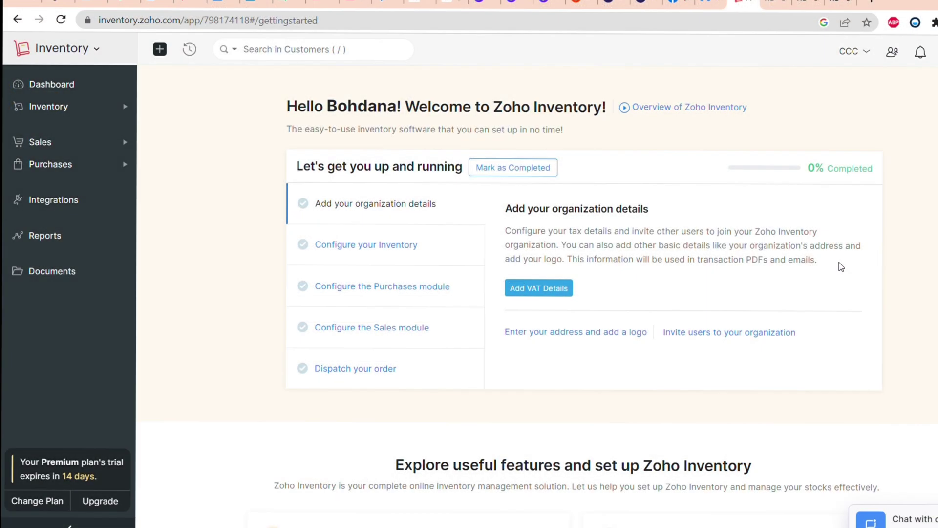
click(561, 290)
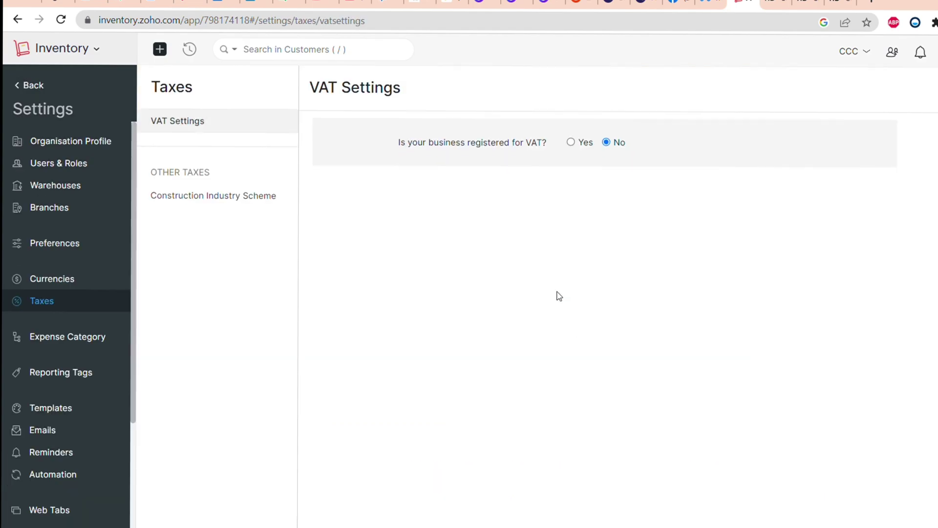
click(571, 150)
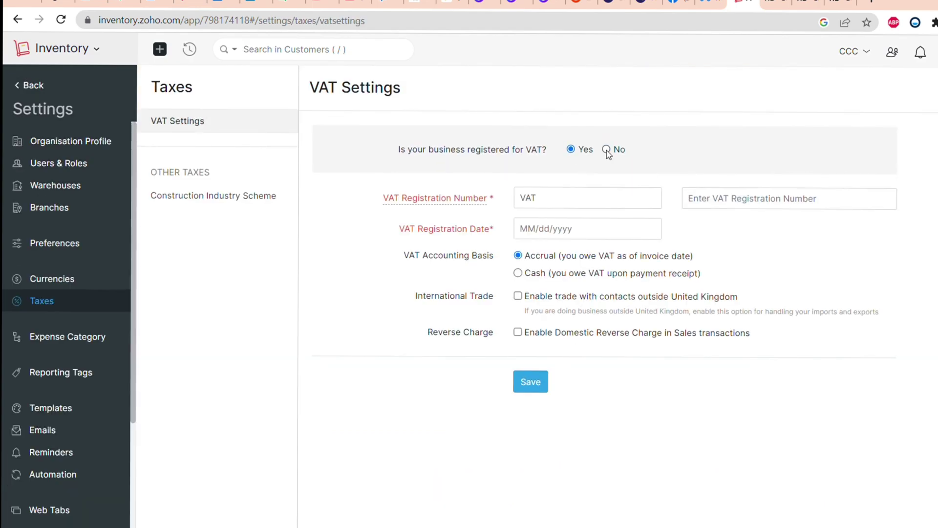
click(582, 229)
key(shift+Tab)
key(shift+Tab)
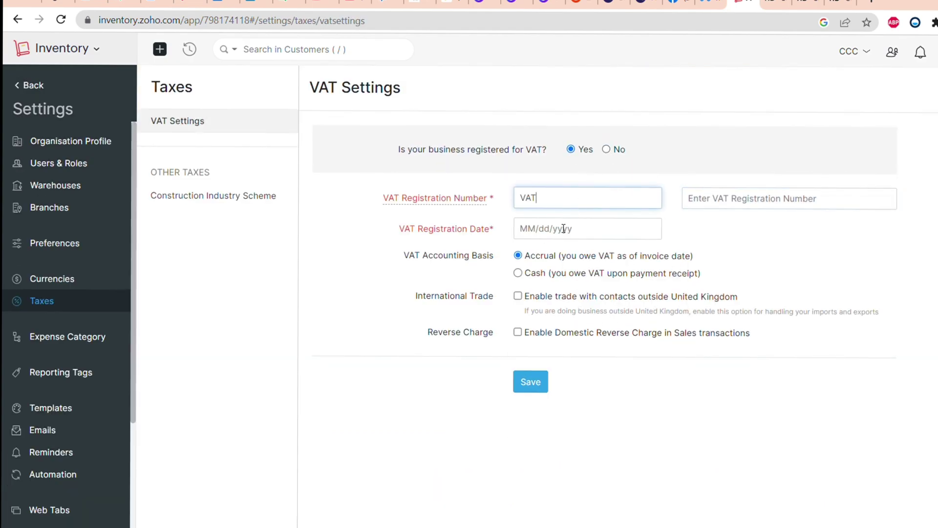
click(610, 152)
Look at the Construction Industry Scheme page, then return to Getting Started
click(211, 200)
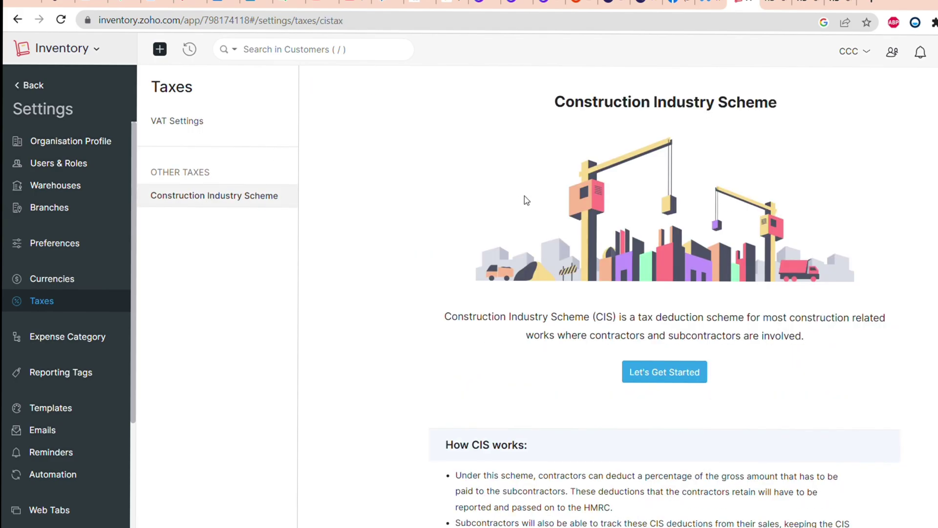
click(18, 19)
click(17, 19)
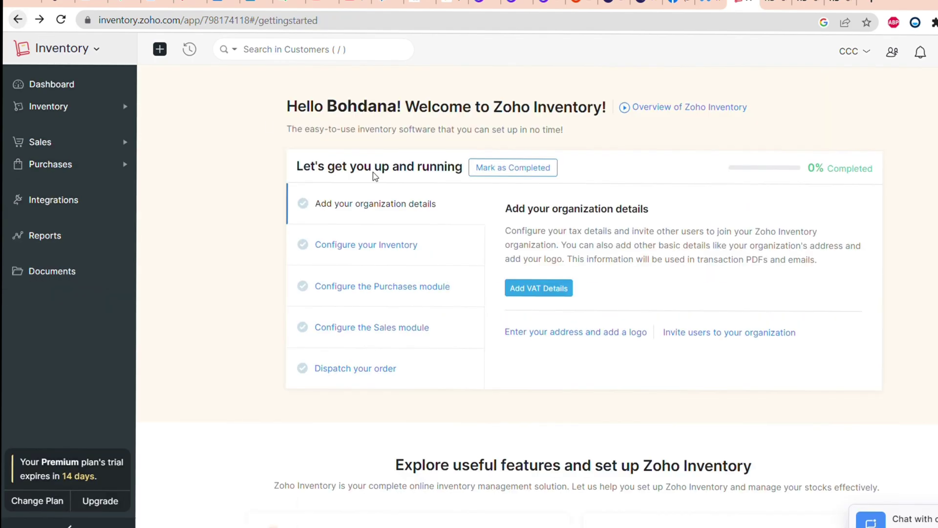
Start a new Goods-type item from the Configure your Inventory step
click(398, 245)
scroll(528, 257, down, 1)
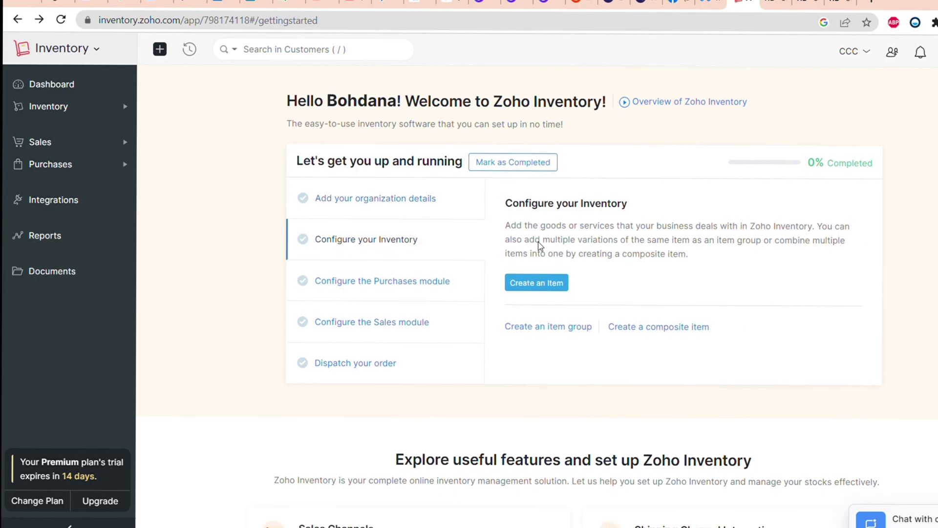
click(559, 284)
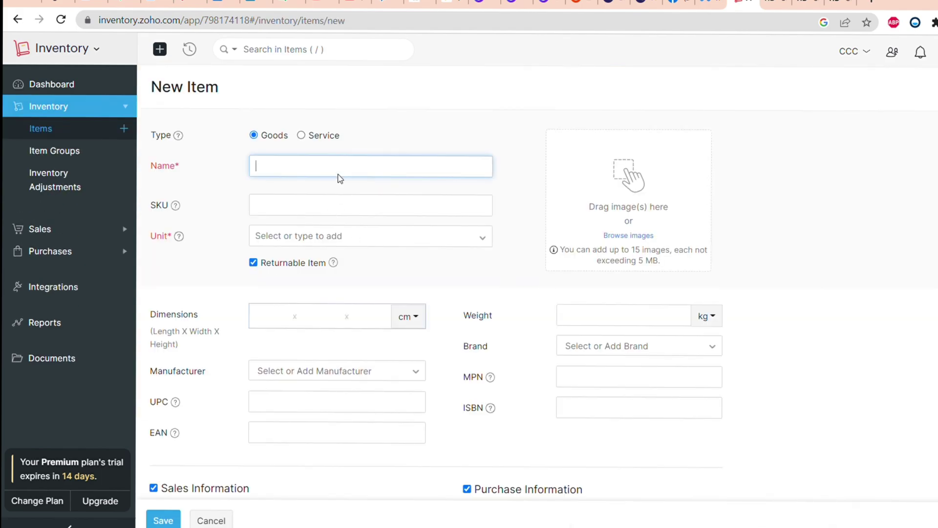
click(302, 136)
click(255, 136)
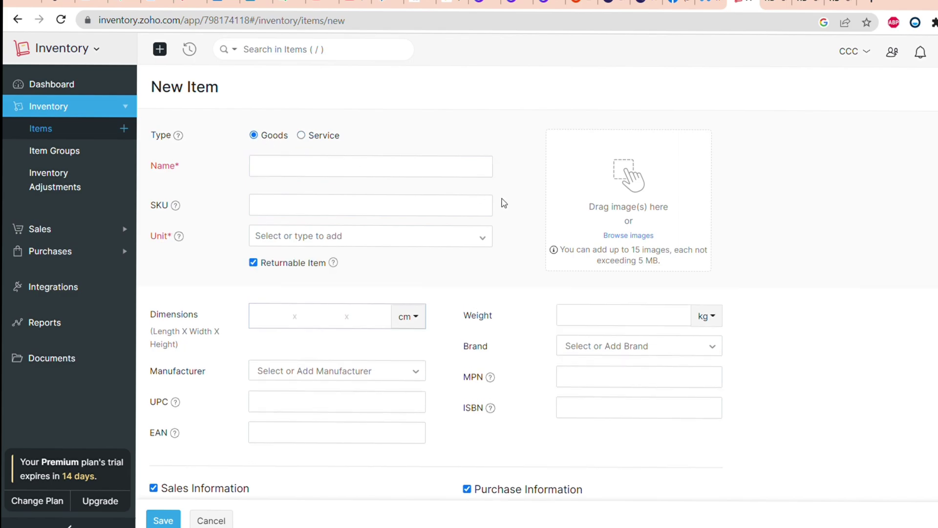
Name the item Keyboard, set its unit to box and enter 20×10×5 cm dimensions
click(307, 170)
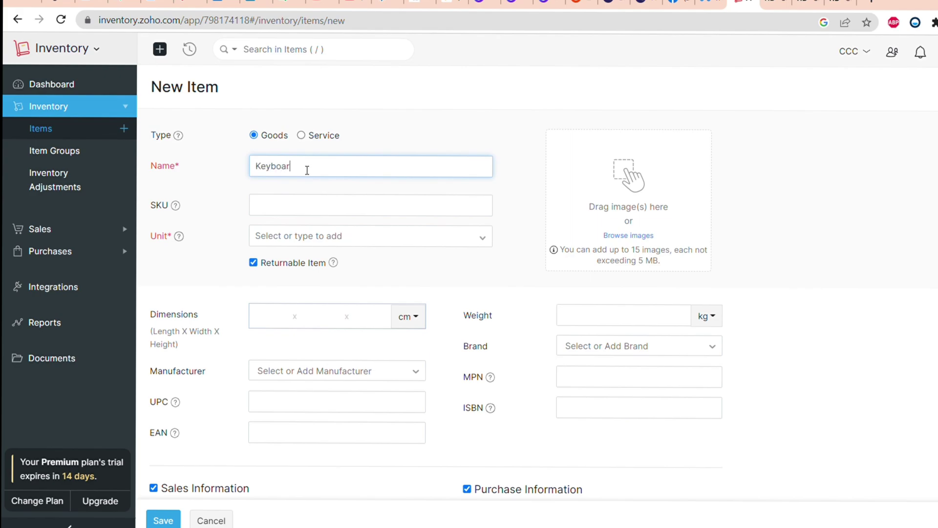
click(299, 211)
mouse_move(179, 211)
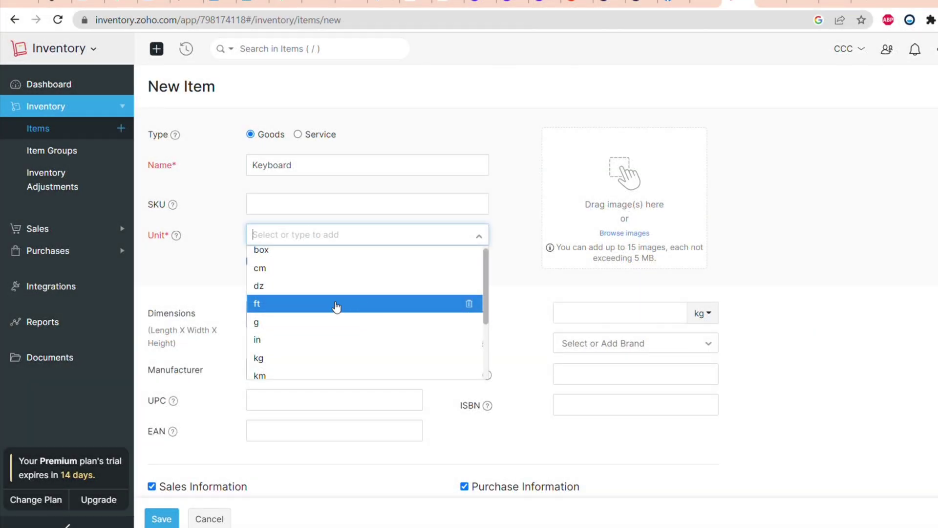
scroll(295, 315, down, 2)
scroll(295, 315, up, 2)
click(296, 254)
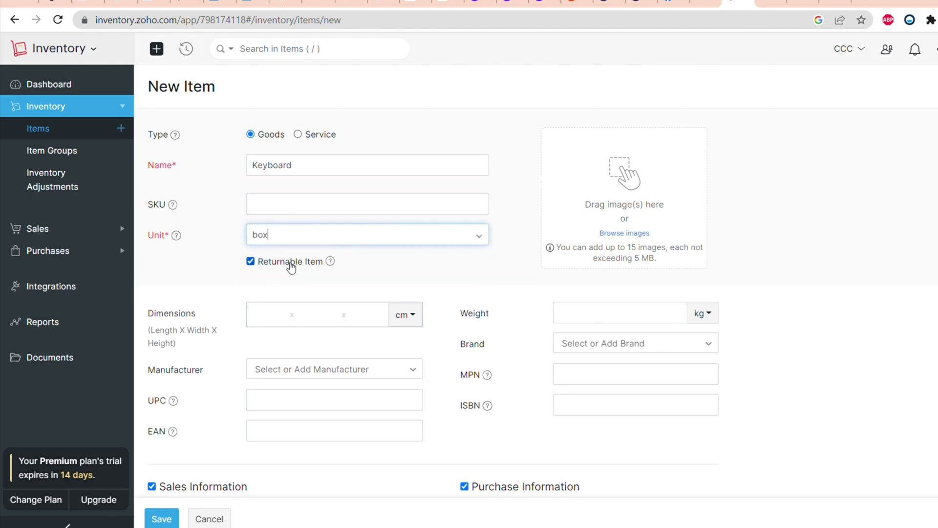
mouse_move(334, 268)
scroll(318, 262, down, 1)
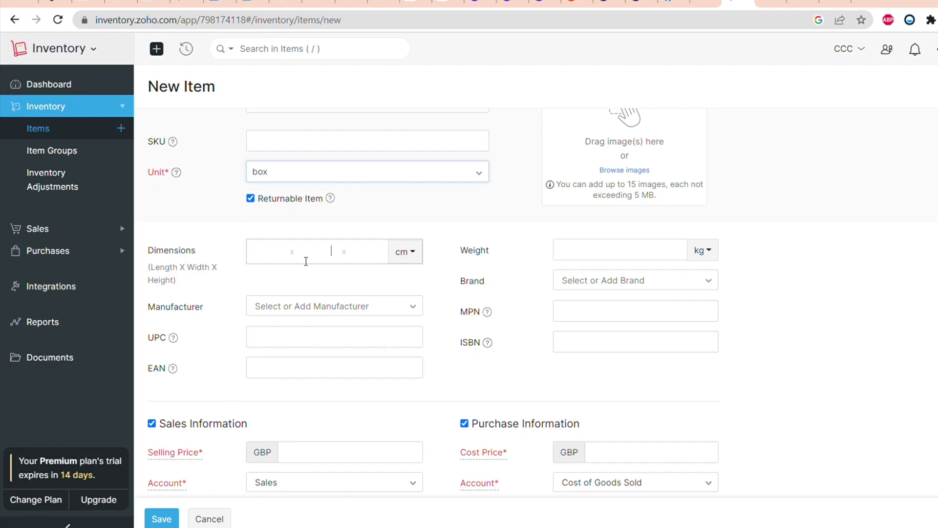
click(404, 254)
click(403, 253)
click(403, 252)
click(299, 256)
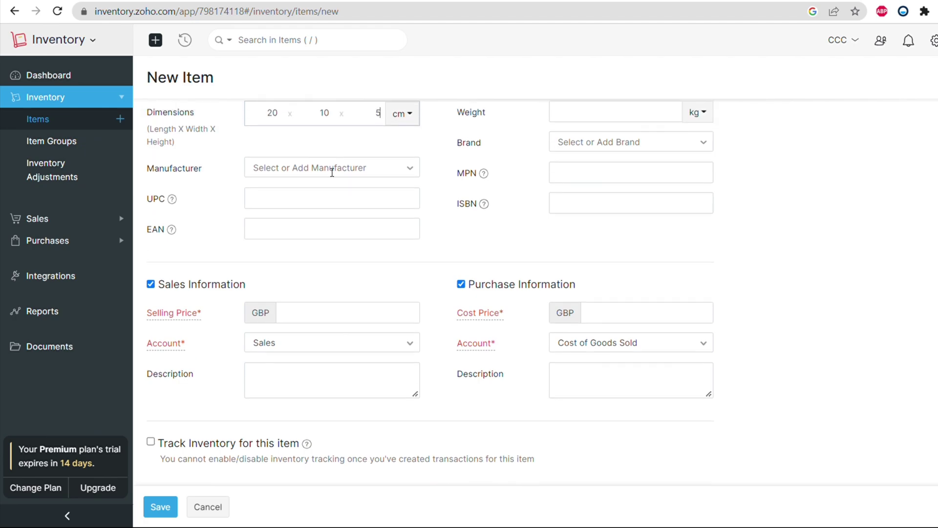
Enter a 1 kg weight, leaving manufacturer and brand blank
click(329, 170)
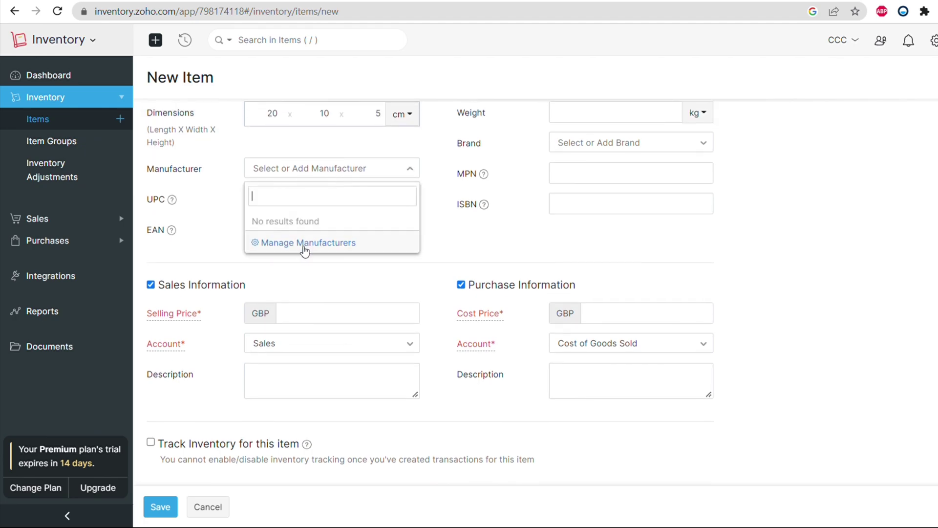
click(225, 191)
mouse_move(172, 200)
scroll(171, 200, up, 1)
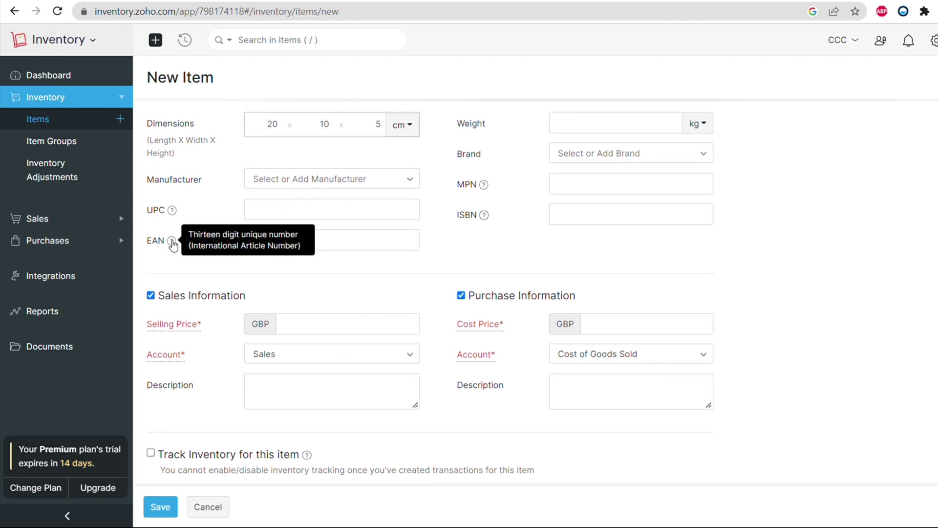
scroll(497, 254, up, 1)
click(599, 177)
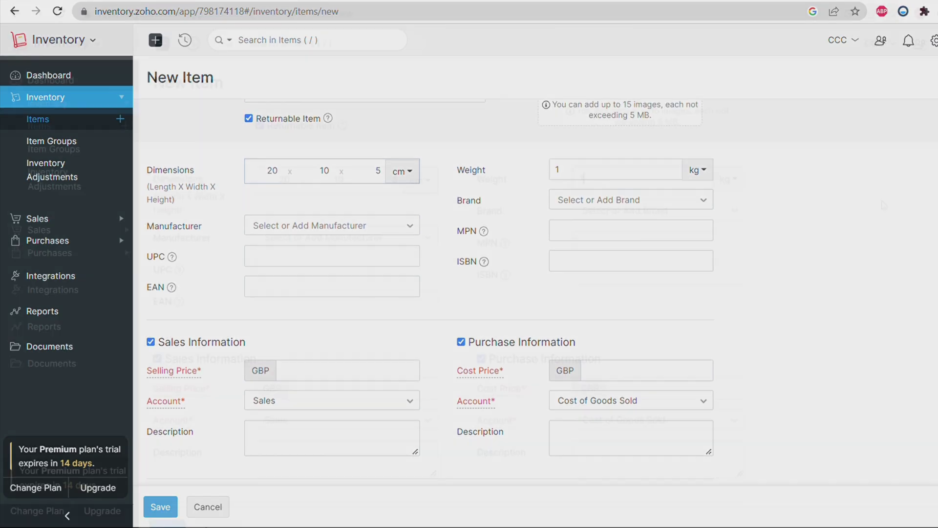
click(620, 199)
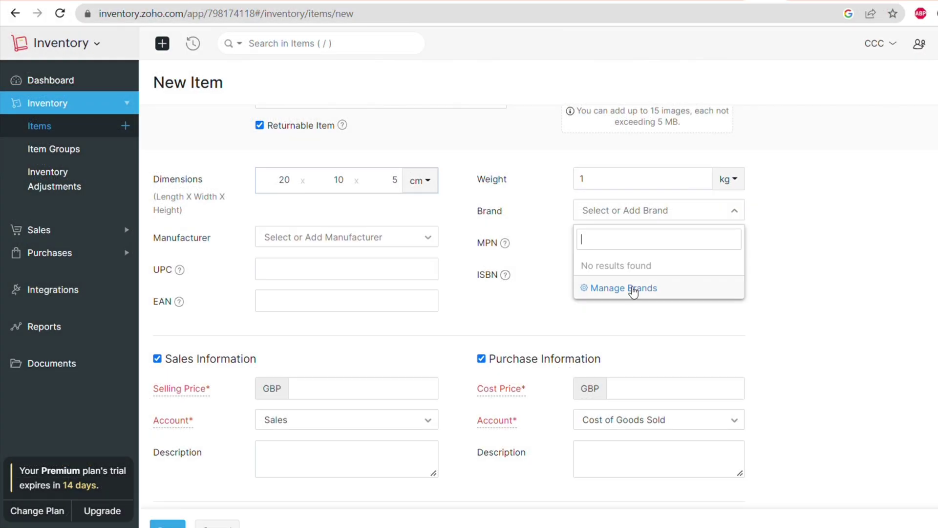
click(503, 248)
mouse_move(508, 275)
scroll(489, 279, down, 2)
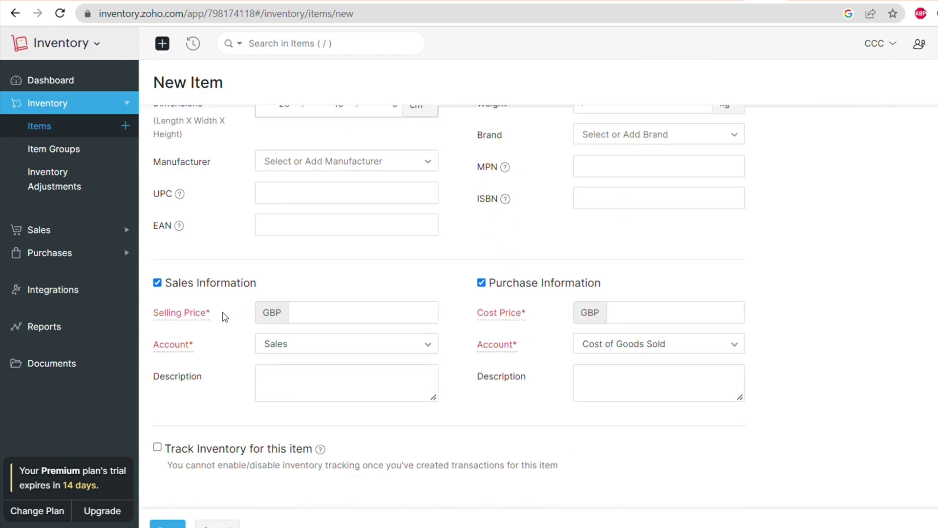
Set selling price 30 GBP on the Sales account and cost price 20 GBP on Cost of Goods Sold
click(332, 317)
text(30)
click(375, 344)
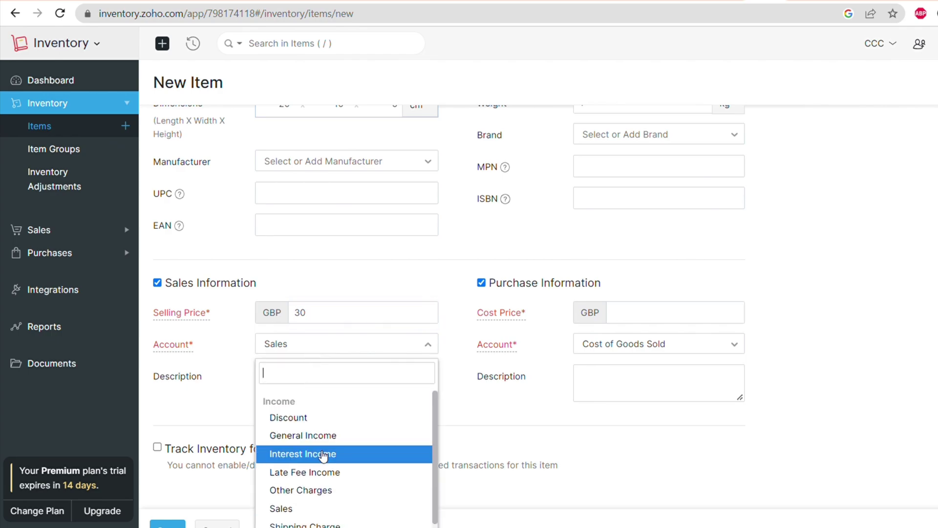
click(225, 408)
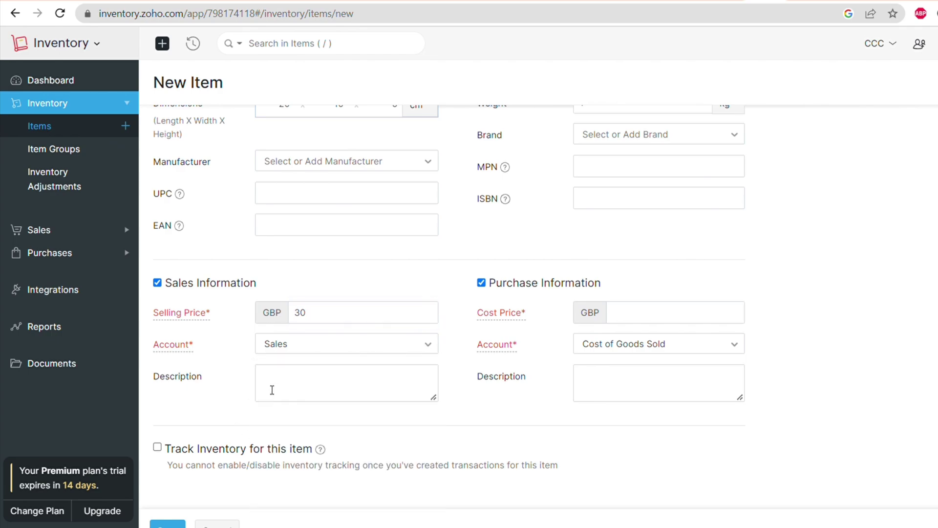
click(627, 317)
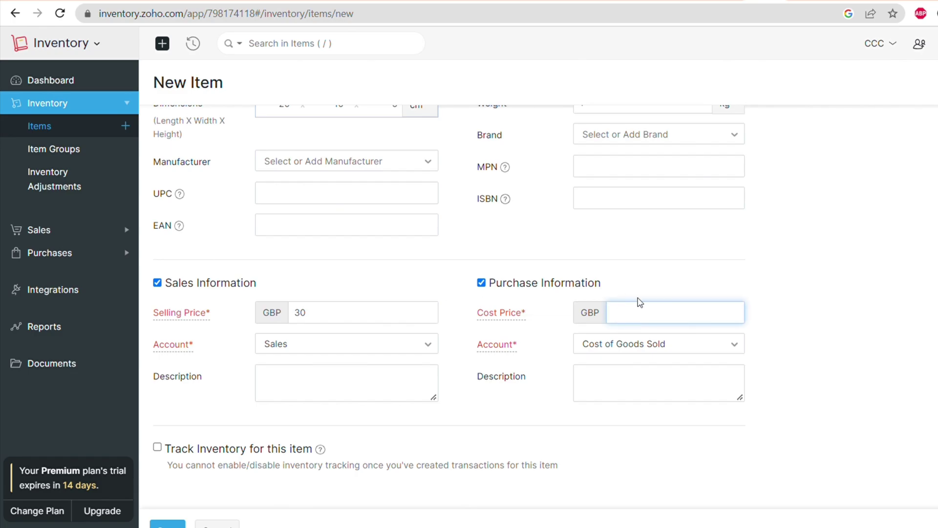
text(20)
click(681, 348)
click(628, 387)
scroll(631, 390, down, 2)
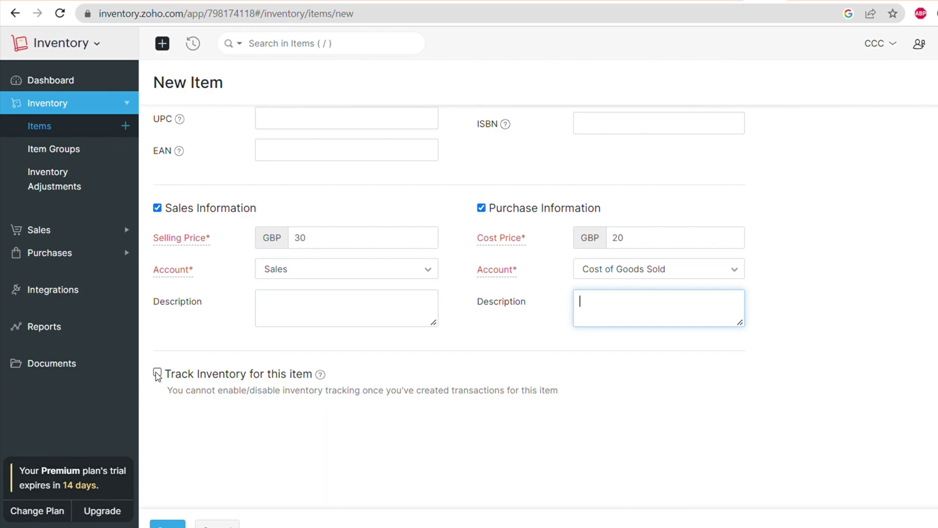
mouse_move(322, 381)
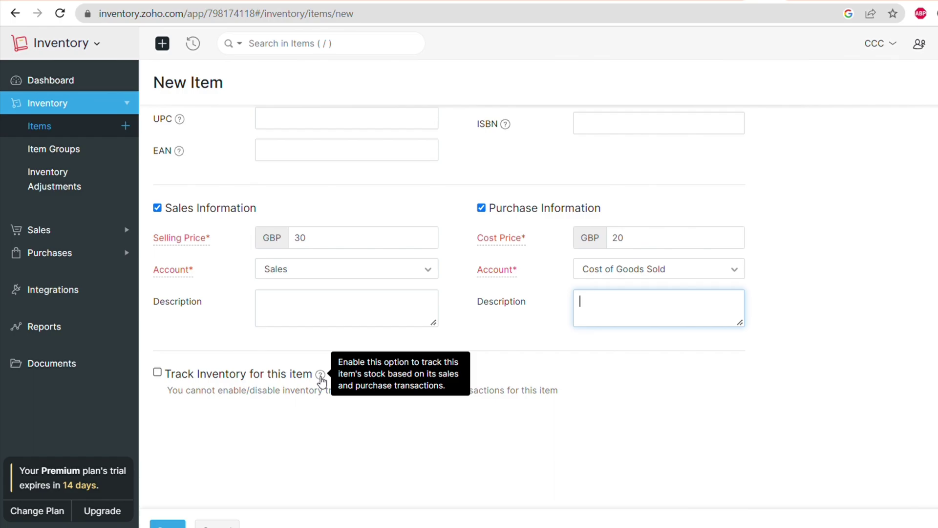
Save the Keyboard item, review its weight and price details, and close the detail view
click(168, 524)
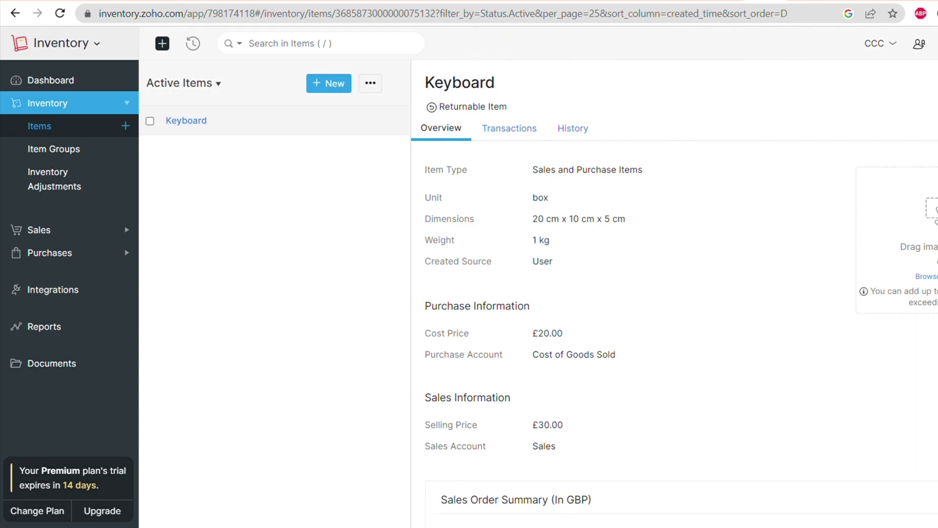
scroll(584, 331, down, 5)
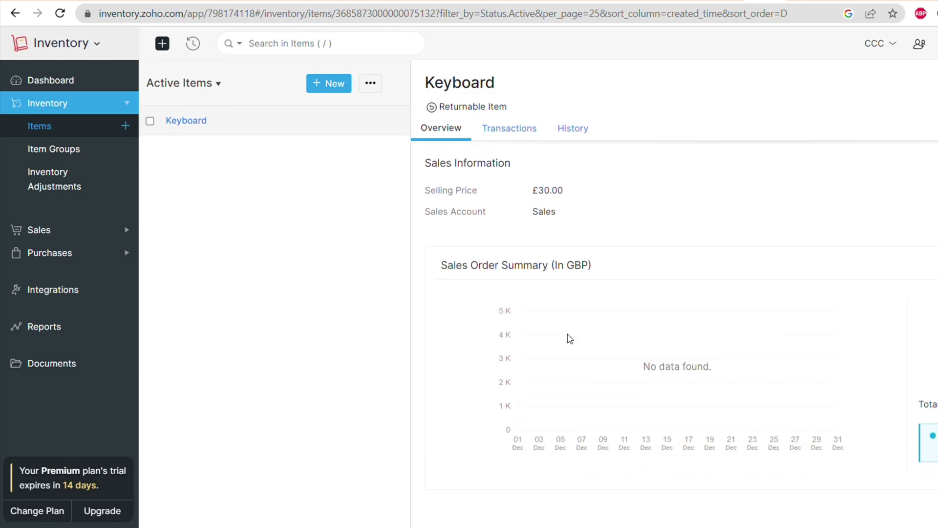
scroll(570, 339, up, 5)
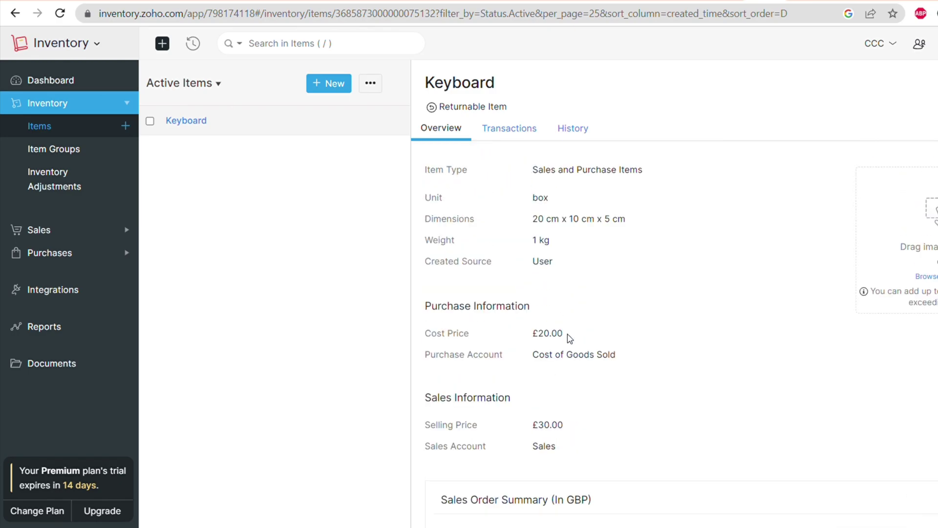
drag(544, 264, 656, 233)
click(787, 172)
key(Escape)
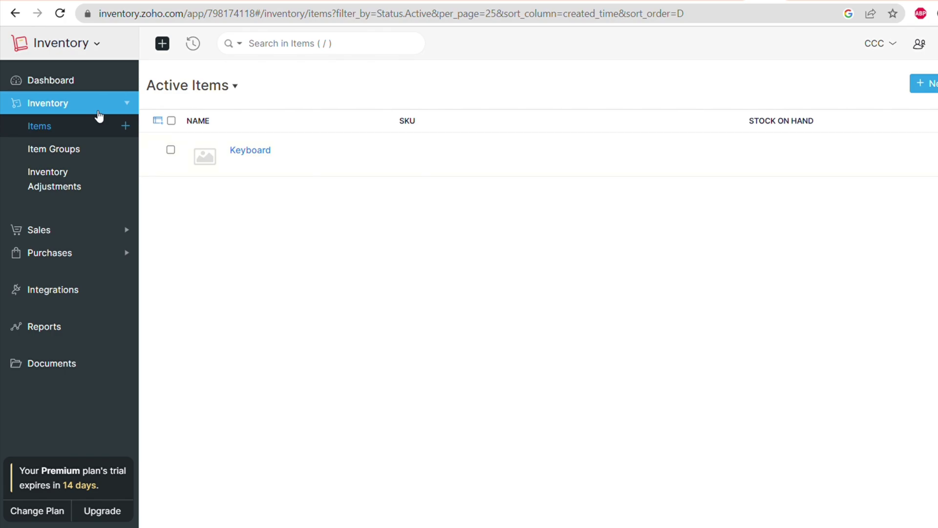
Browse the Item Groups overview cards for groups, composite items and price lists
click(80, 150)
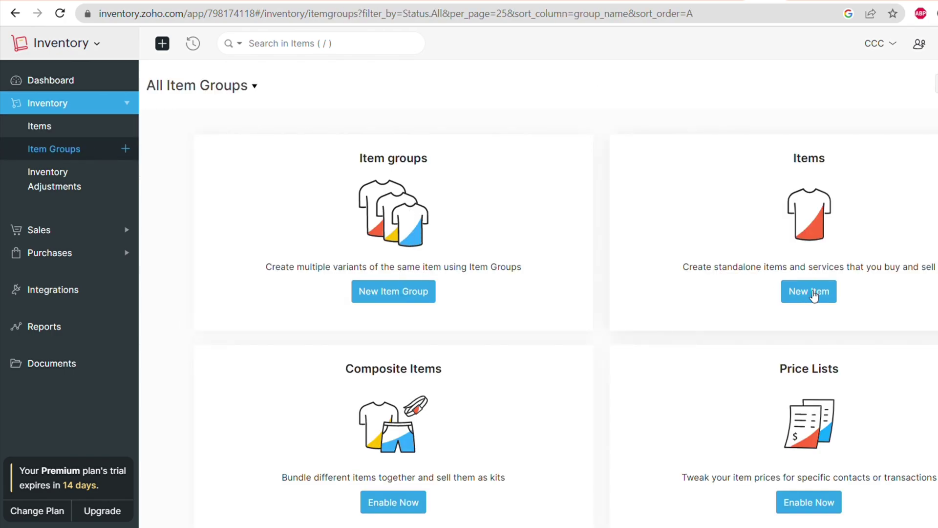
scroll(469, 459, down, 1)
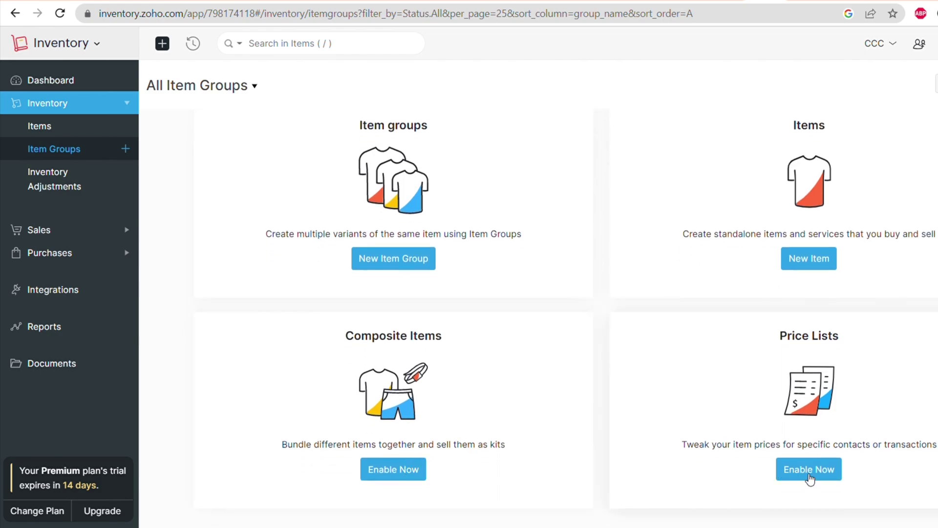
scroll(463, 267, up, 1)
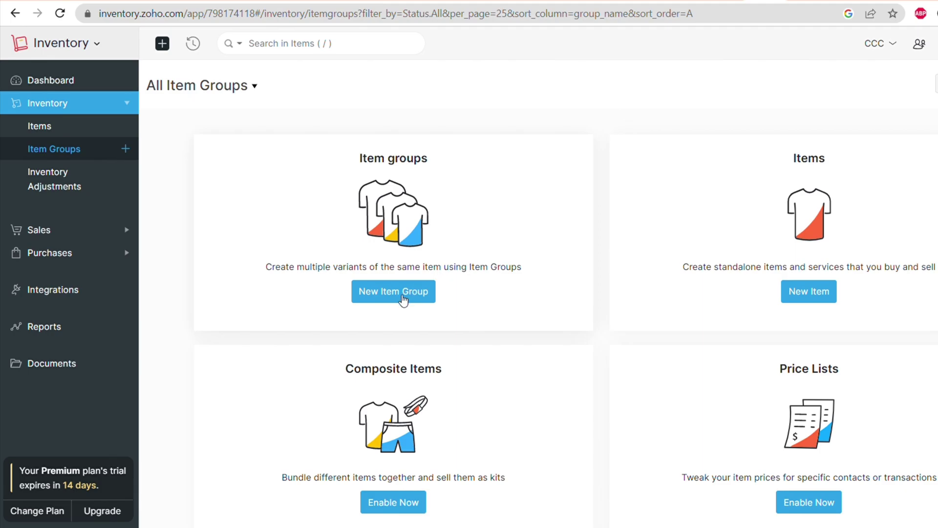
Open the Inventory Adjustments list, which has no adjustments recorded yet
click(62, 186)
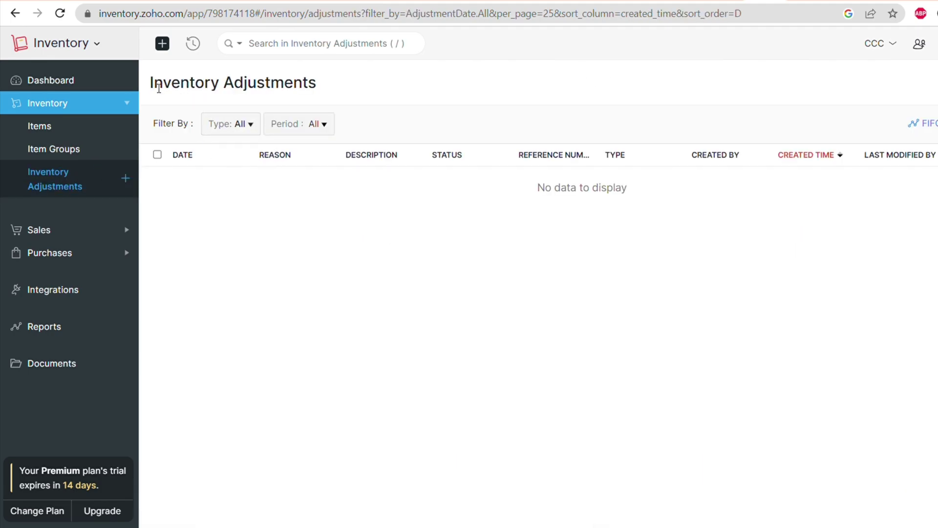
drag(158, 88, 336, 89)
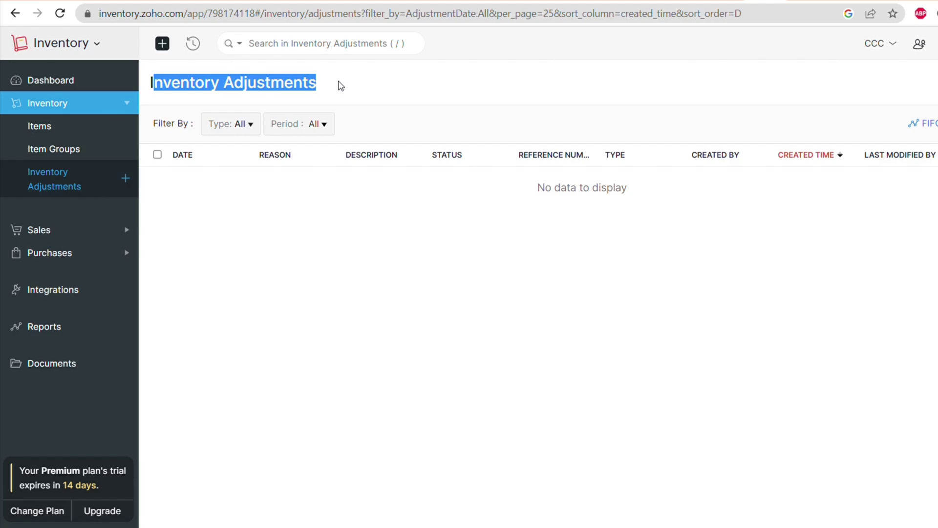
click(700, 345)
Start a new adjustment and browse the Reason list without choosing one
click(935, 82)
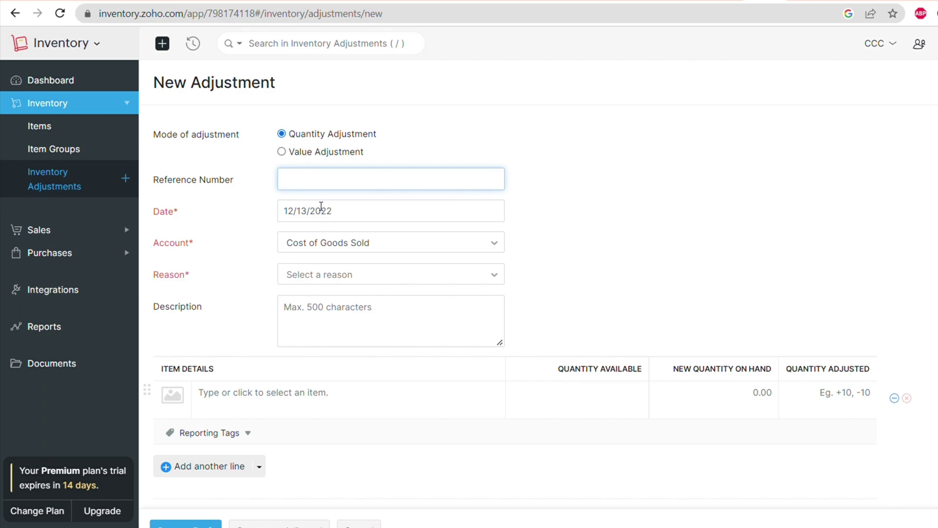
click(346, 274)
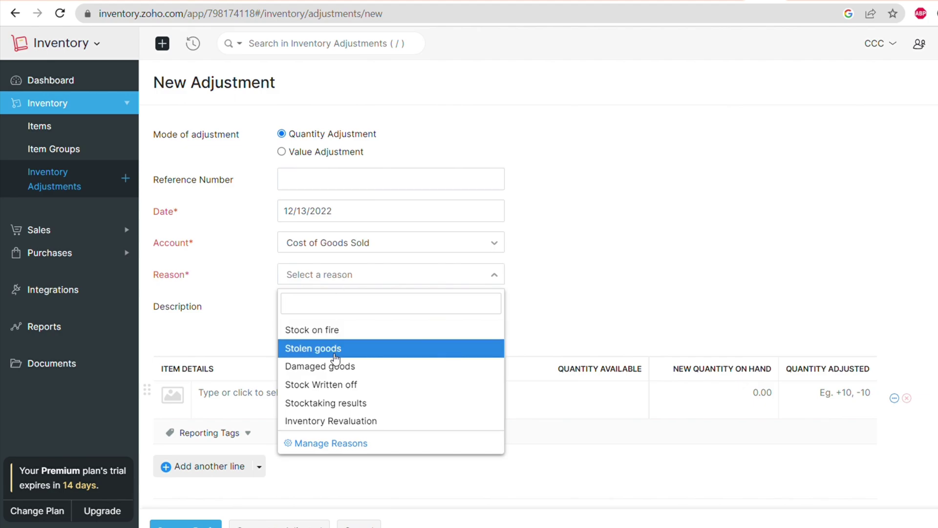
scroll(336, 397, down, 1)
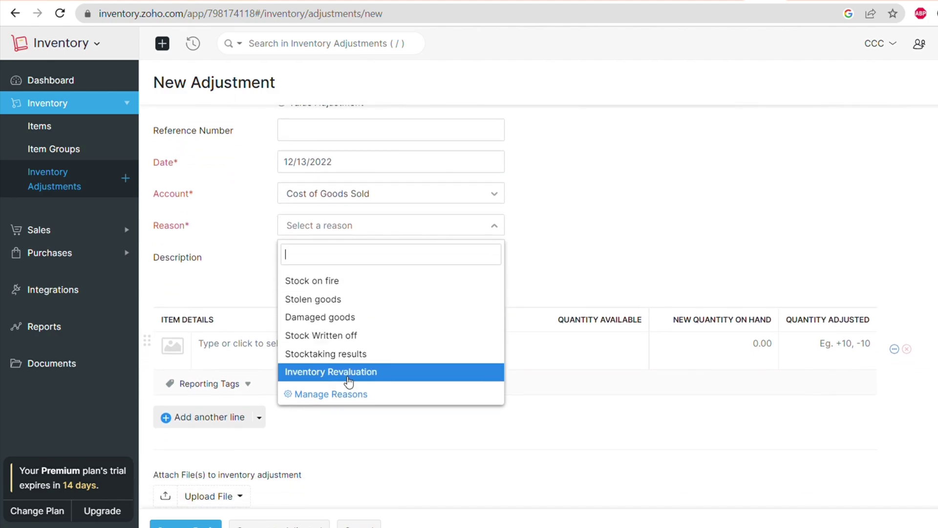
click(597, 215)
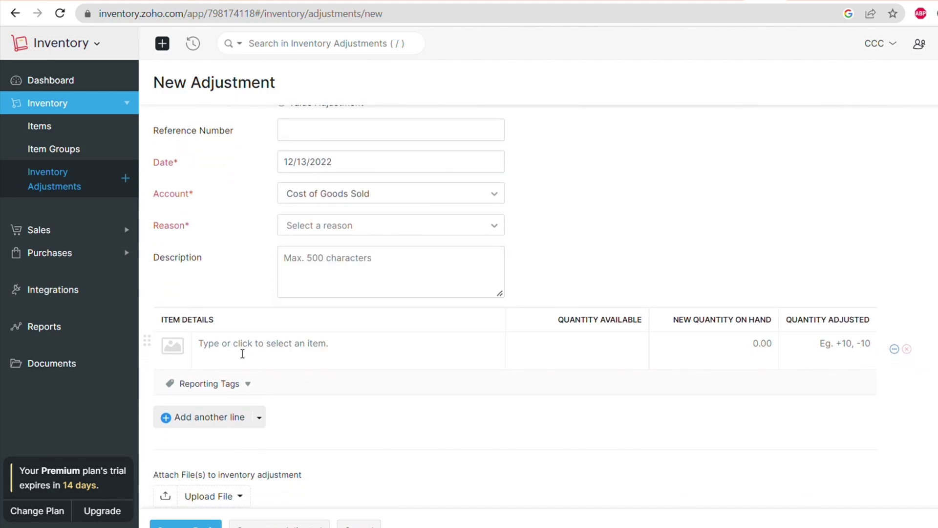
scroll(210, 348, down, 2)
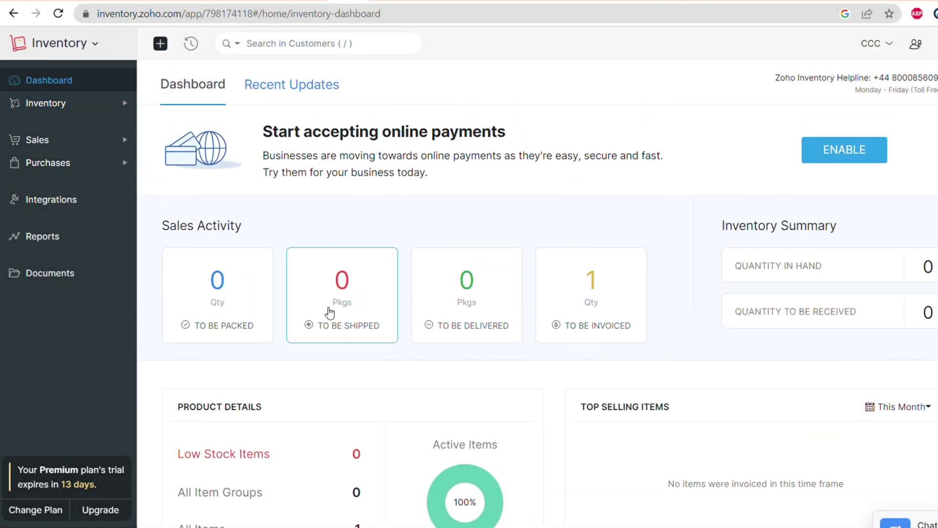
Scroll through the dashboard's Sales Activity and sales order summary, then bring up Quick Create
scroll(573, 313, down, 2)
scroll(573, 313, down, 3)
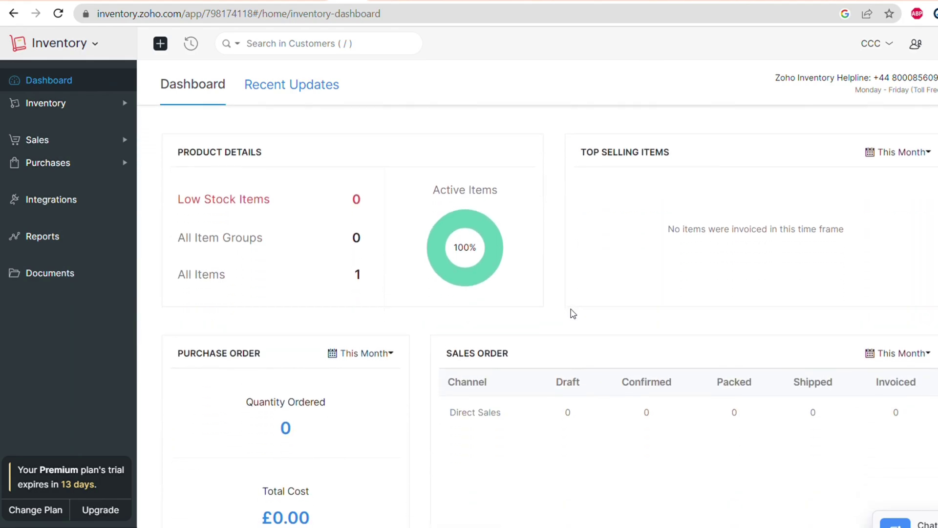
scroll(573, 314, down, 8)
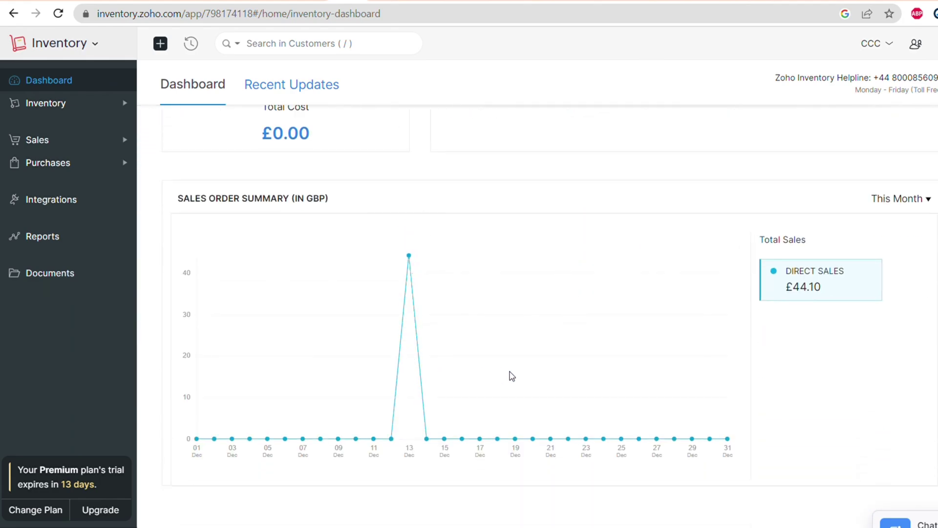
scroll(512, 376, down, 5)
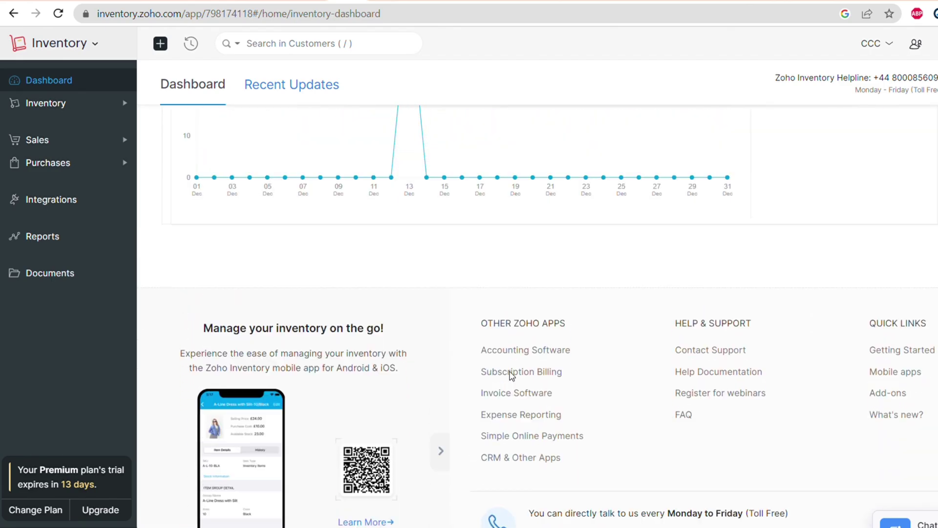
scroll(511, 376, up, 13)
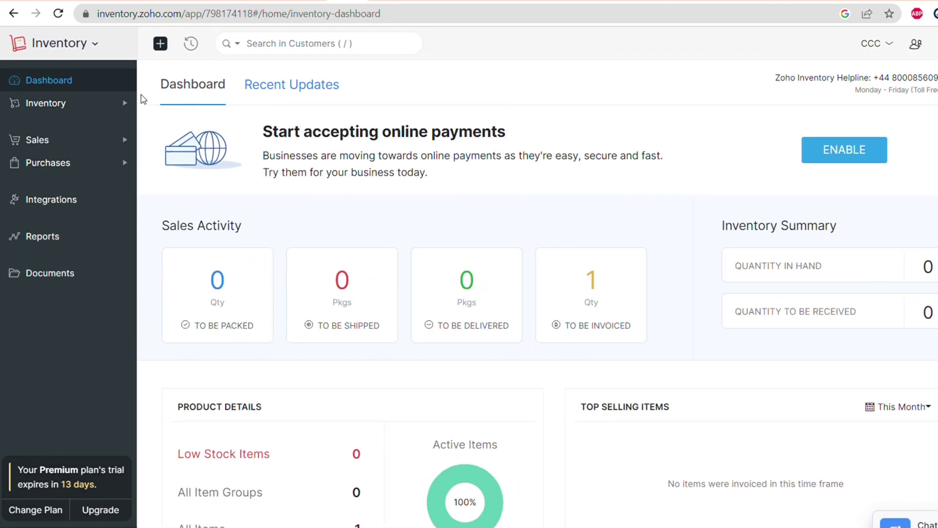
click(160, 43)
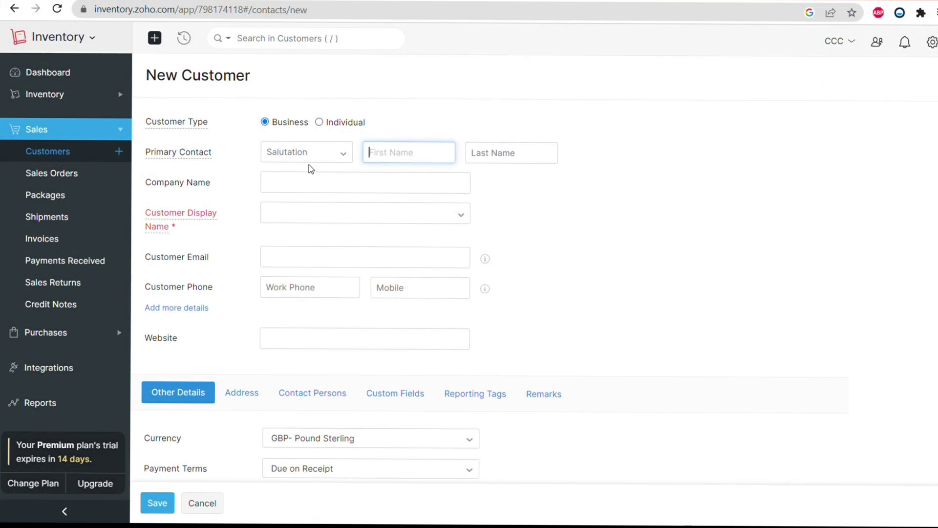
Start a new customer with the contact's first and last name, company LLL and e-mail
click(307, 152)
click(408, 156)
text(John)
click(497, 157)
text(Smith)
click(314, 184)
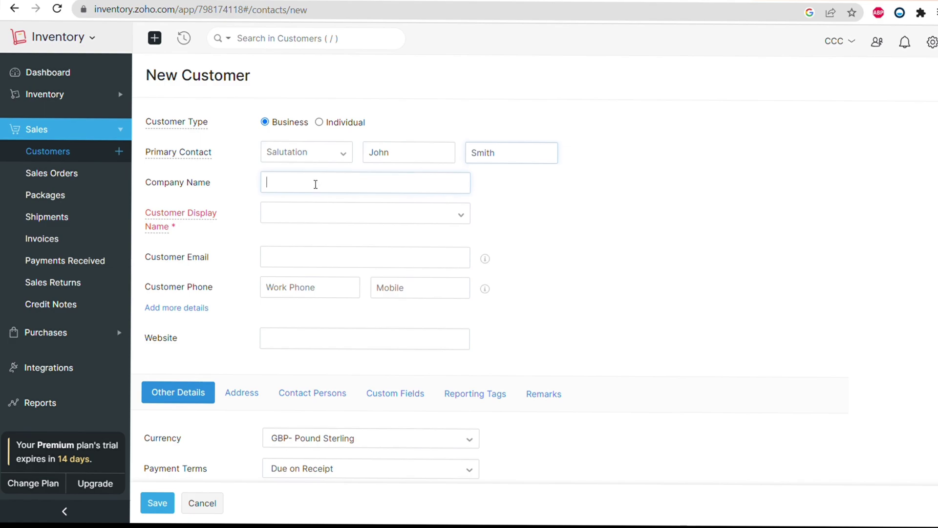
click(570, 189)
click(389, 193)
click(306, 262)
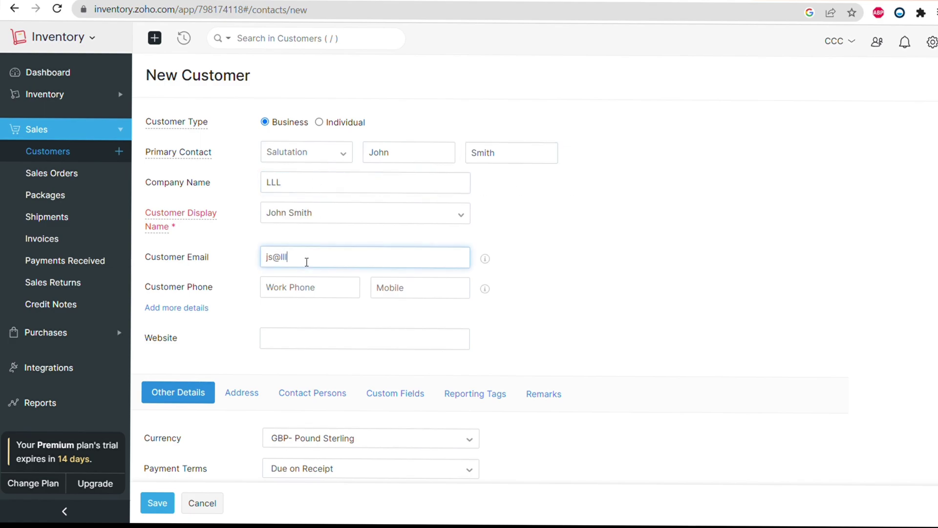
scroll(345, 272, down, 4)
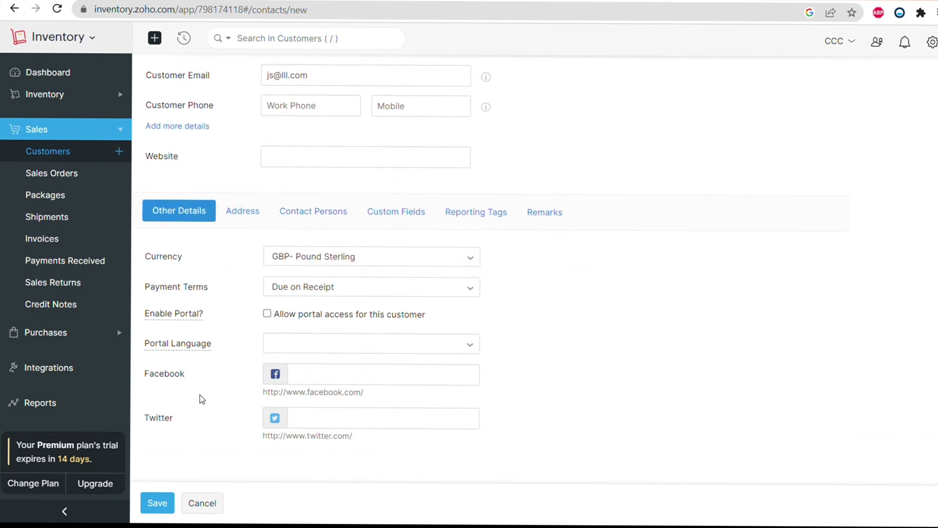
Fill in the Brighton, United Kingdom address and save the customer
click(243, 210)
scroll(303, 300, down, 3)
click(334, 193)
click(324, 212)
click(323, 222)
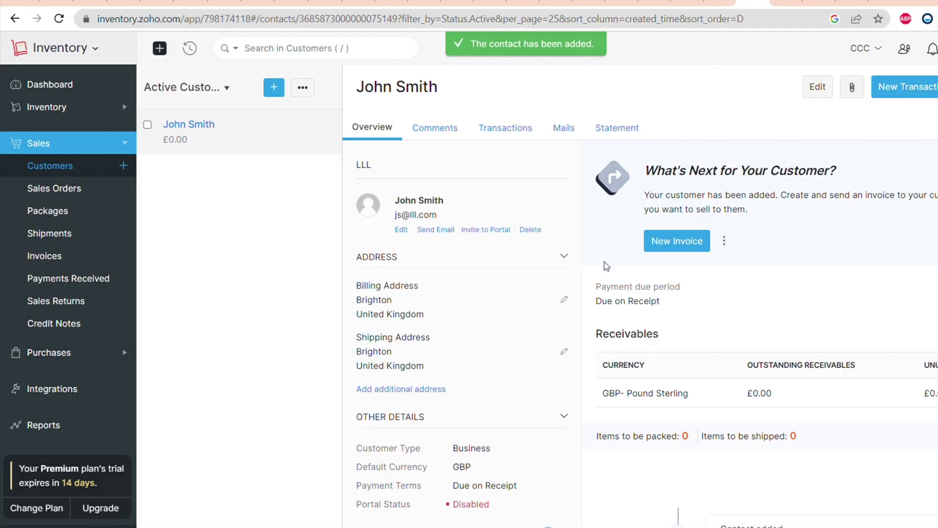
scroll(553, 315, down, 1)
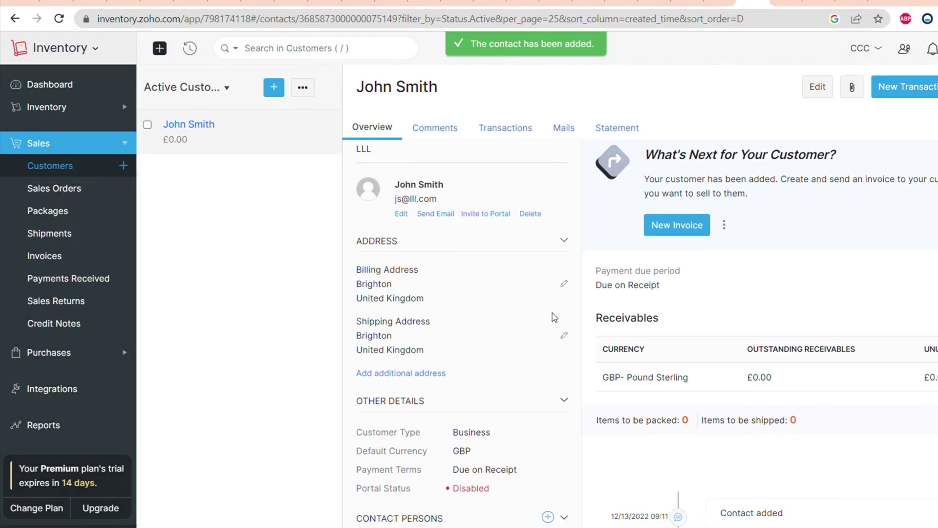
Start a new sales order for the newly added LLL customer
click(88, 192)
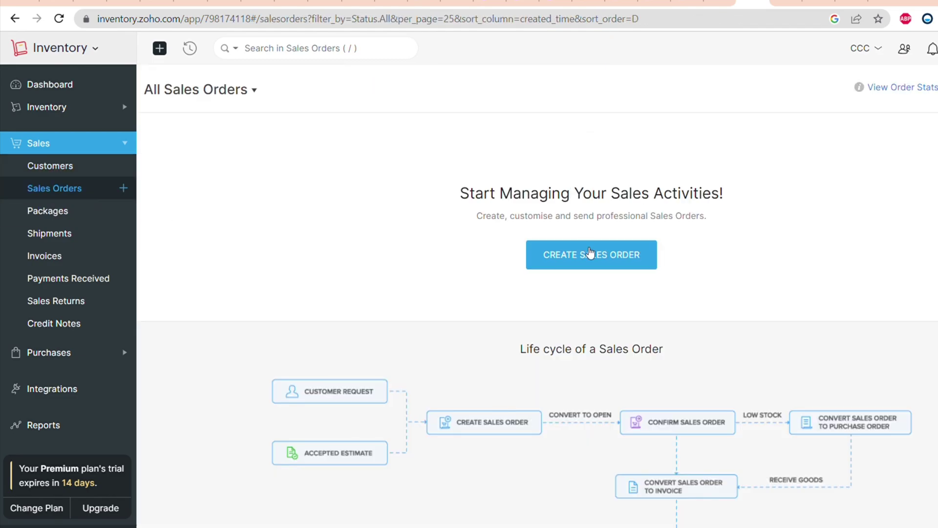
click(590, 252)
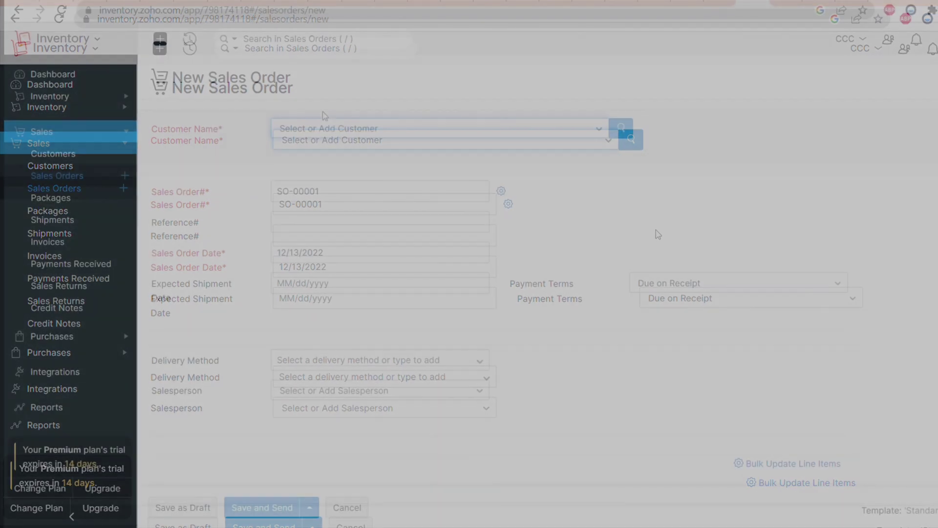
click(337, 131)
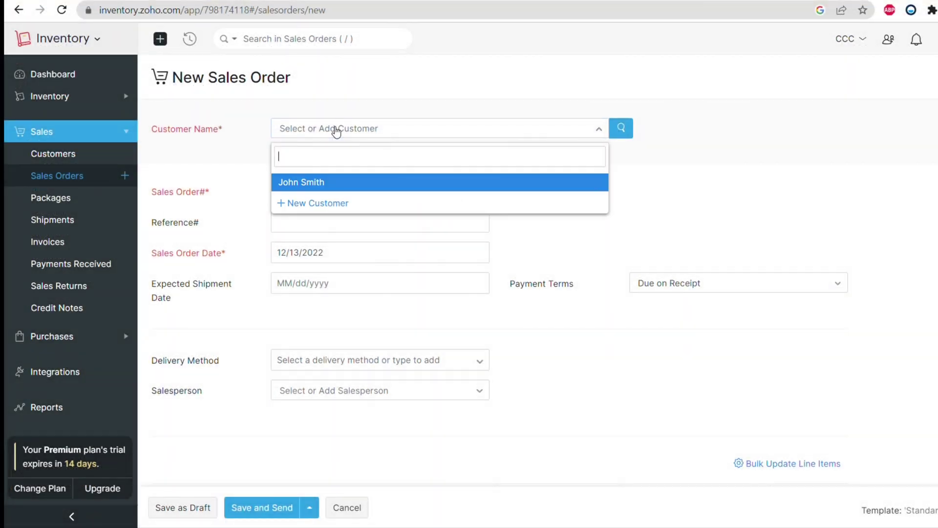
click(319, 185)
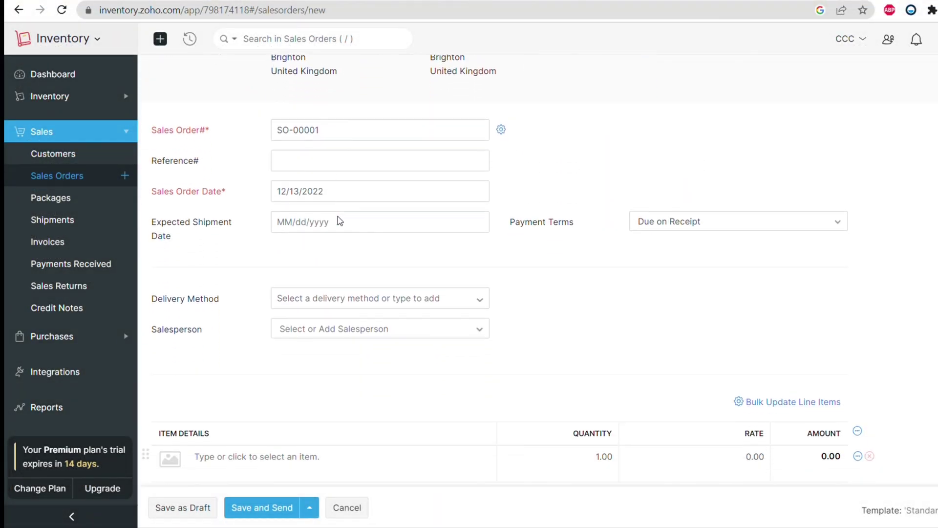
scroll(341, 221, down, 1)
click(345, 109)
Set the expected shipment date to 12/16/2022 and keep Due on Receipt terms
click(306, 151)
click(331, 174)
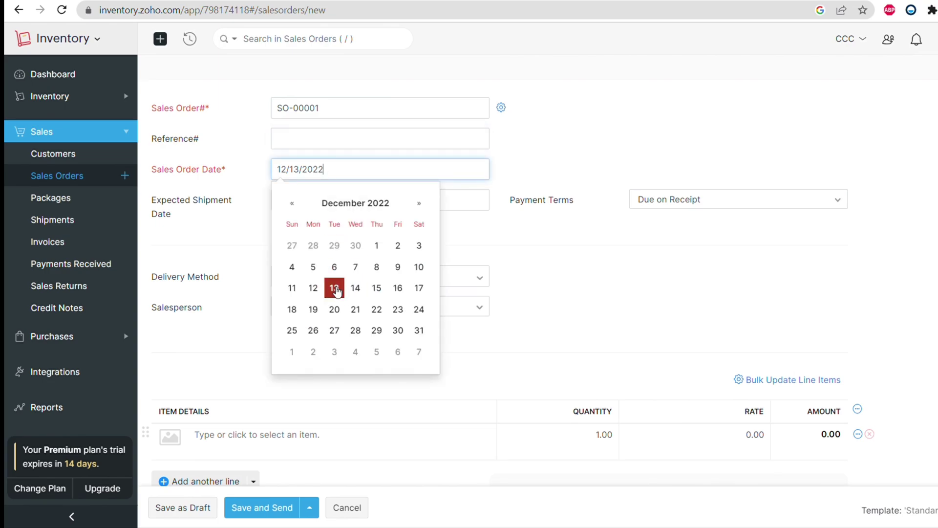
click(334, 288)
click(335, 207)
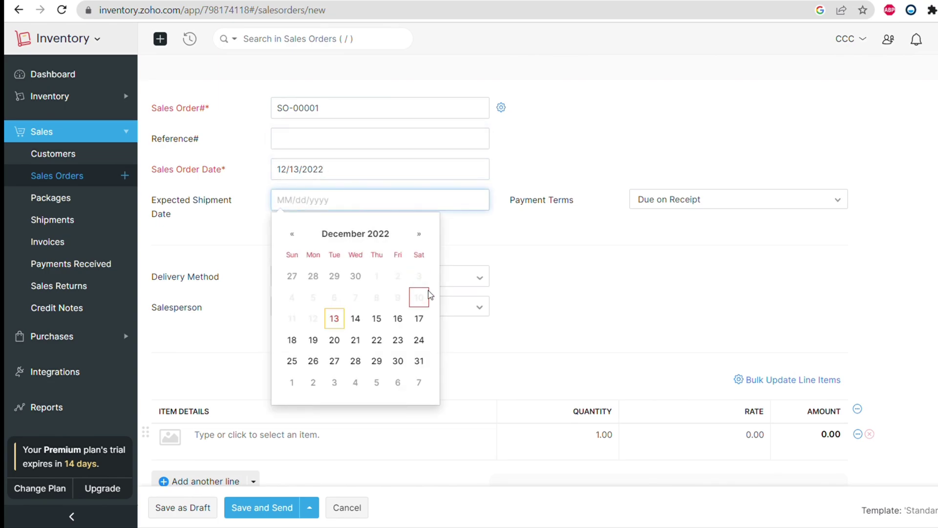
click(398, 323)
click(702, 202)
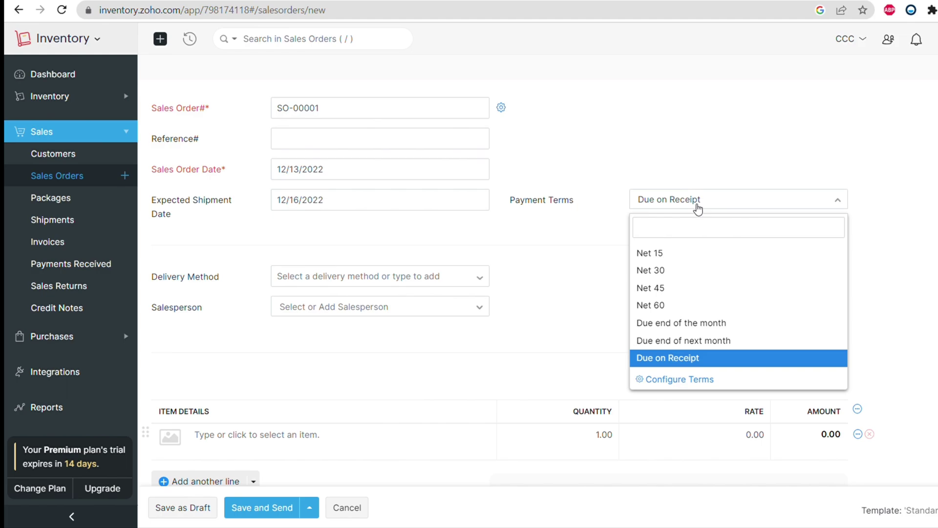
click(704, 358)
scroll(483, 244, down, 1)
click(430, 241)
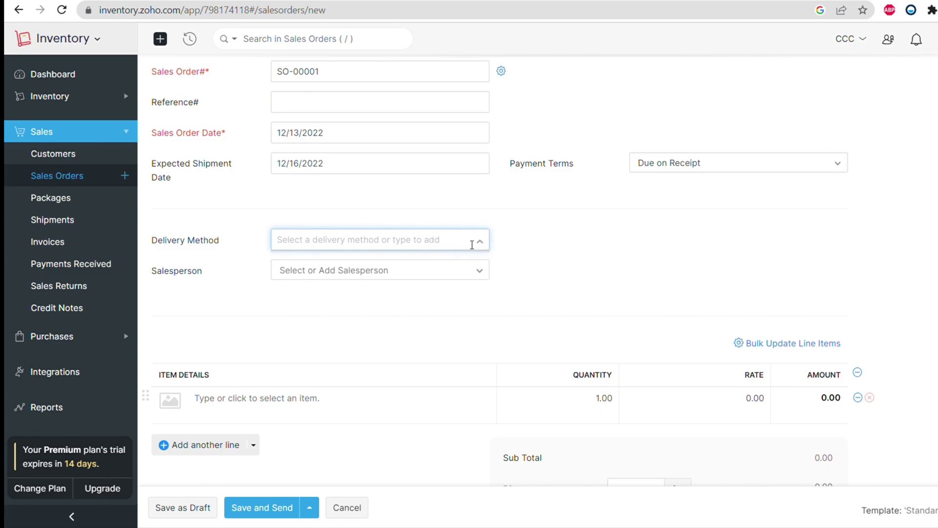
click(413, 275)
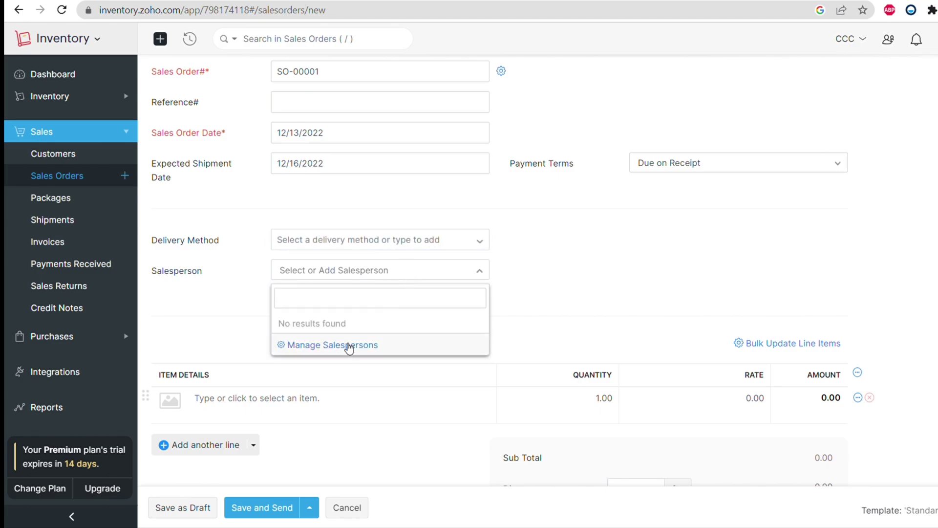
click(218, 310)
Add one Keyboard box at 30.00 as the first line item
scroll(218, 309, down, 1)
scroll(206, 326, down, 2)
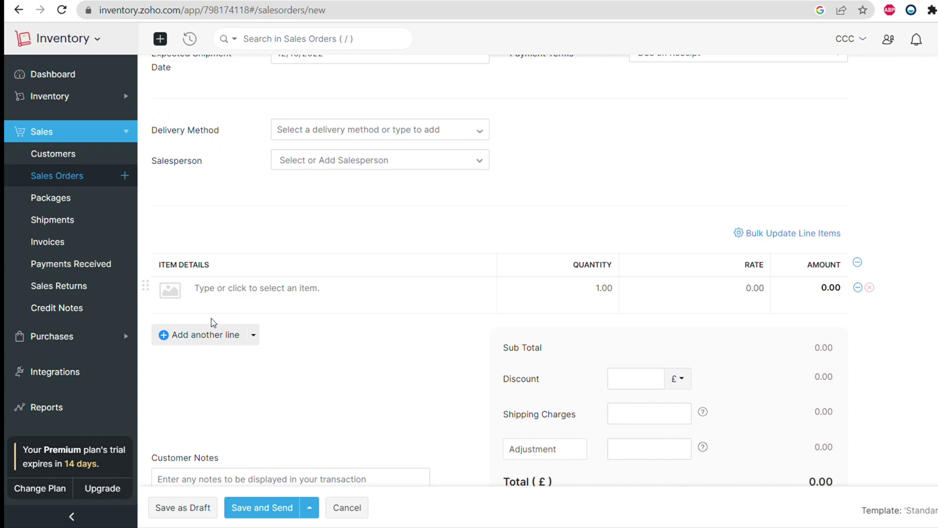
click(238, 289)
click(247, 331)
scroll(350, 247, down, 3)
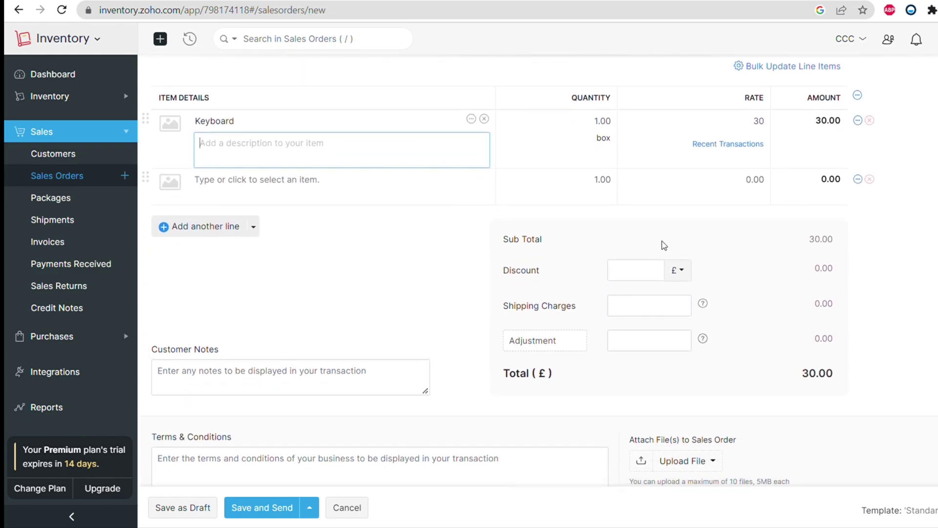
Apply a 3% discount to the sales order
click(680, 271)
click(676, 295)
click(641, 277)
text(3)
click(518, 292)
Add 15.00 shipping charges, leave the adjustment empty, and save and send the order
click(633, 306)
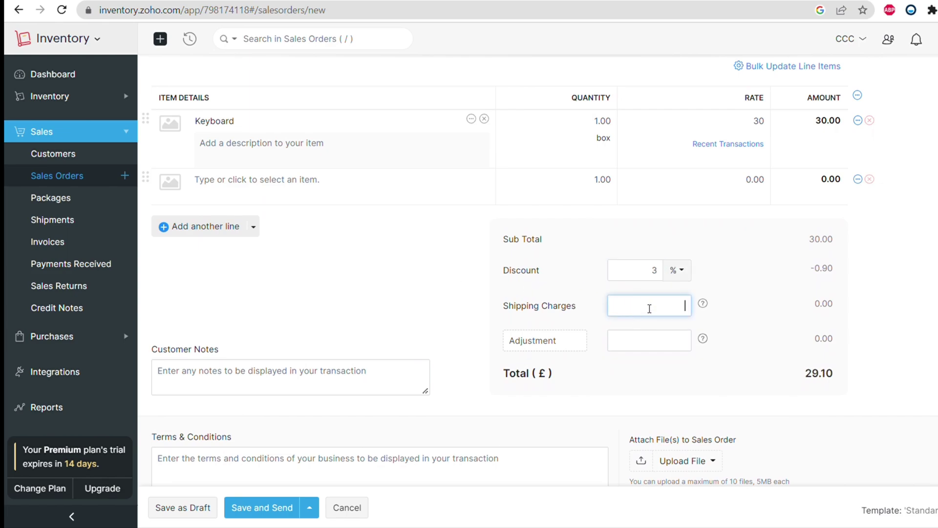
click(428, 319)
click(579, 350)
click(667, 339)
click(378, 274)
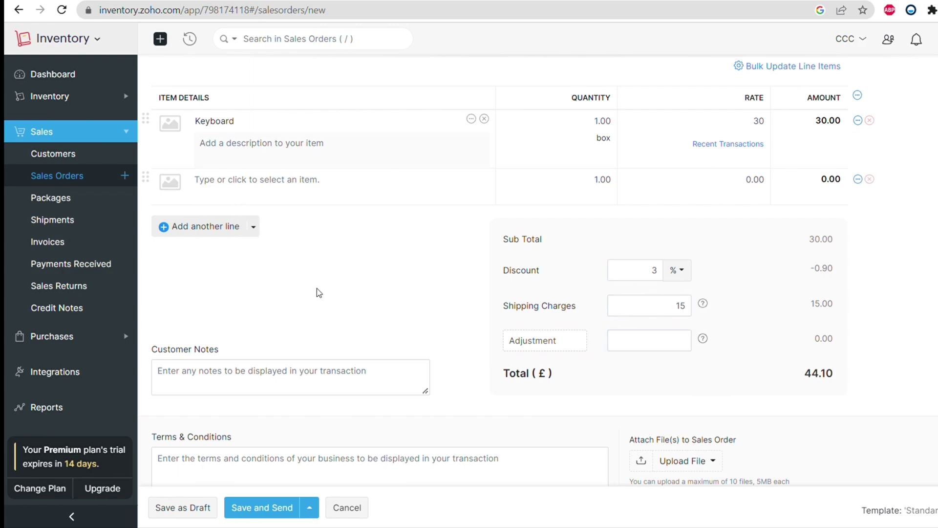
scroll(317, 298, down, 4)
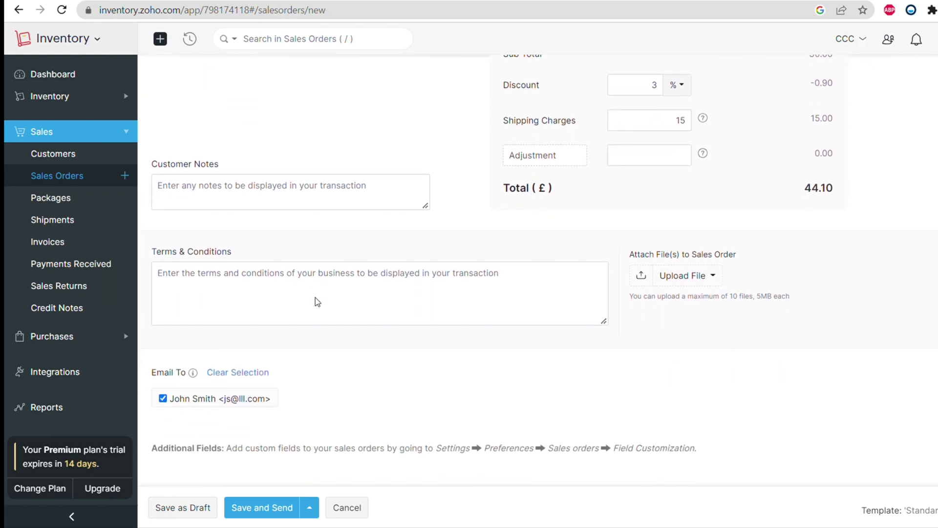
scroll(316, 301, up, 11)
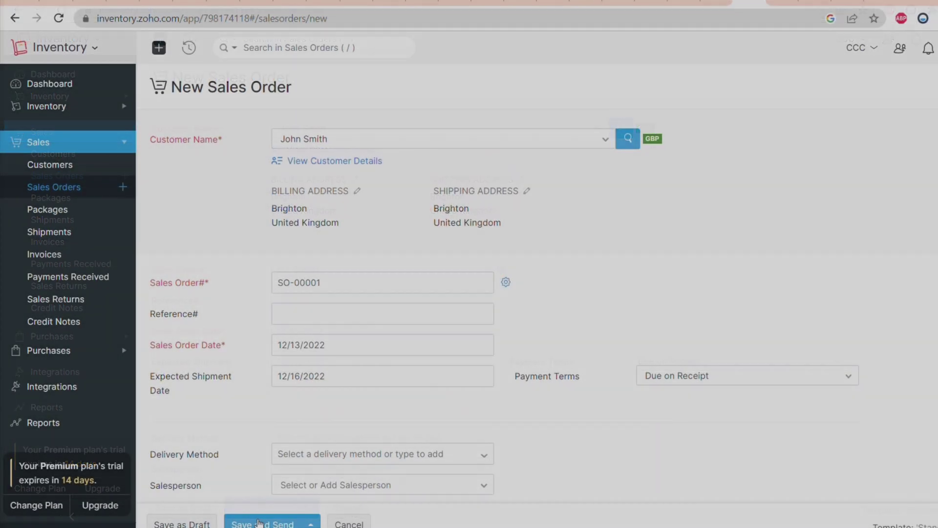
click(249, 507)
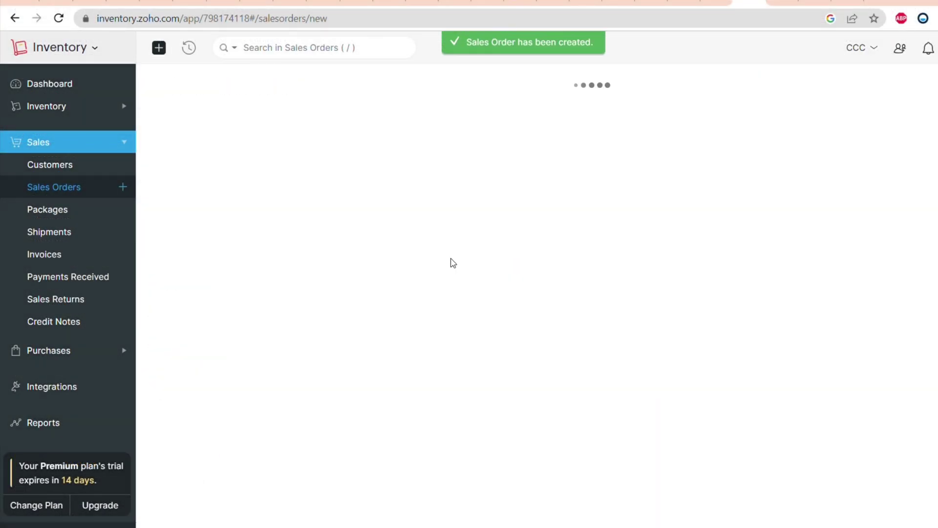
Scroll through the SO-00001 e-mail to check the body and the attached Sales Order PDF
scroll(250, 221, down, 4)
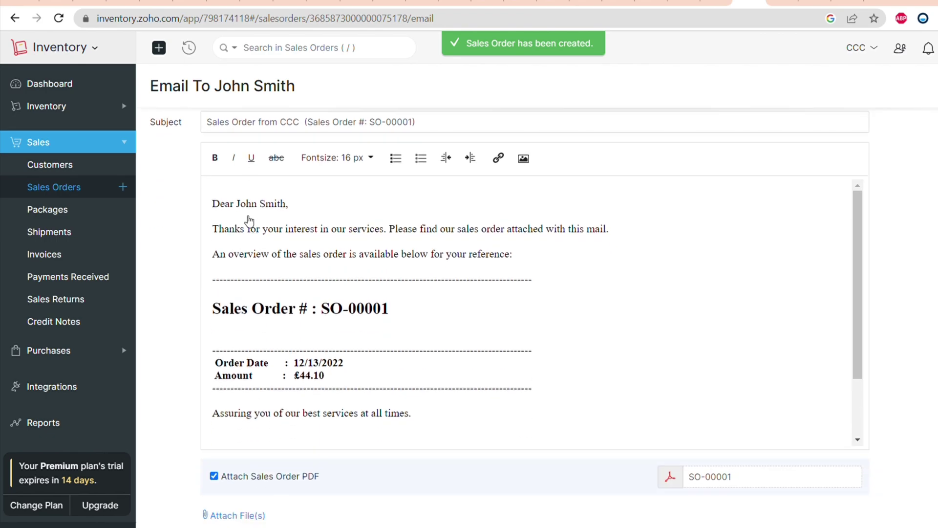
scroll(250, 221, up, 1)
scroll(249, 254, down, 1)
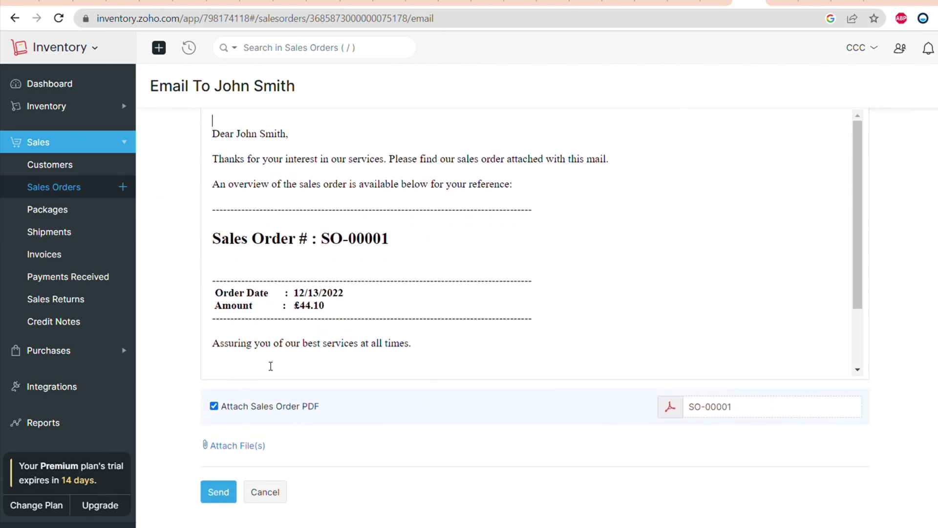
scroll(277, 357, up, 4)
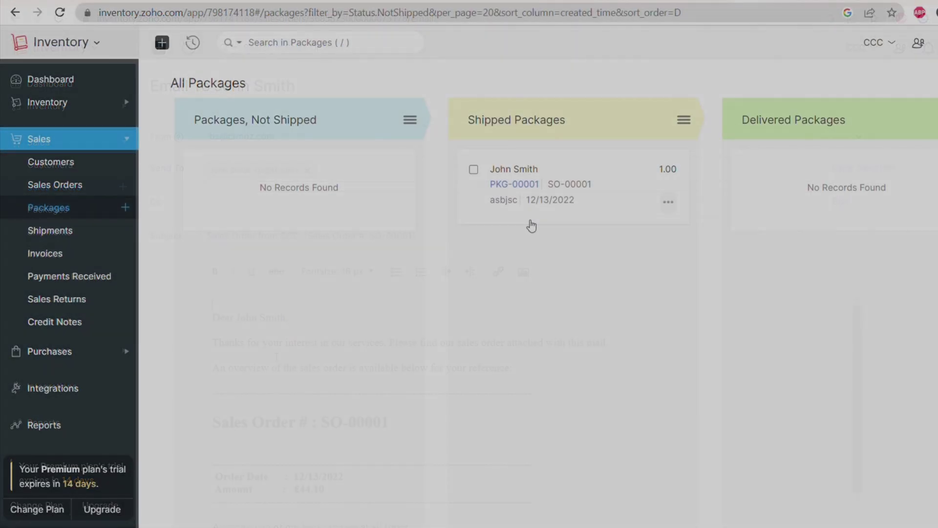
Mark package PKG-00001 as delivered on 12/15/2022 at 10:00
click(530, 224)
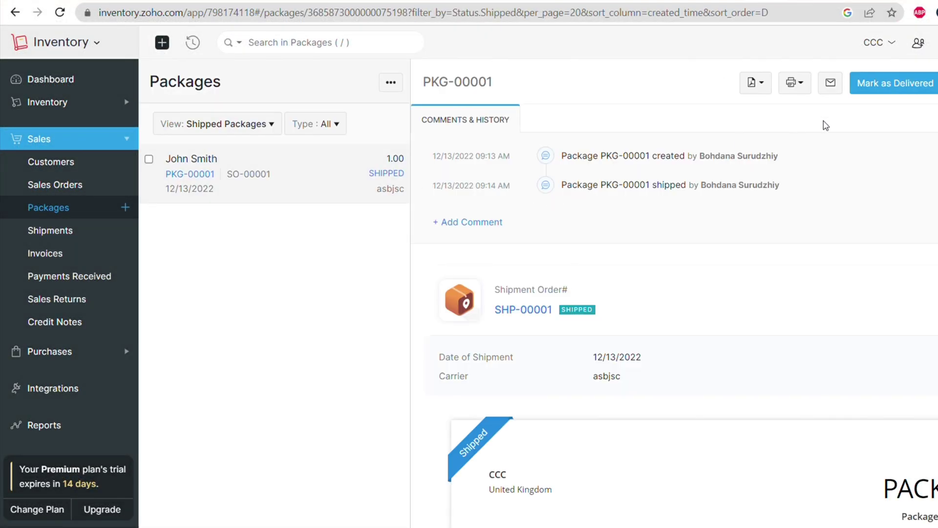
click(887, 92)
click(438, 137)
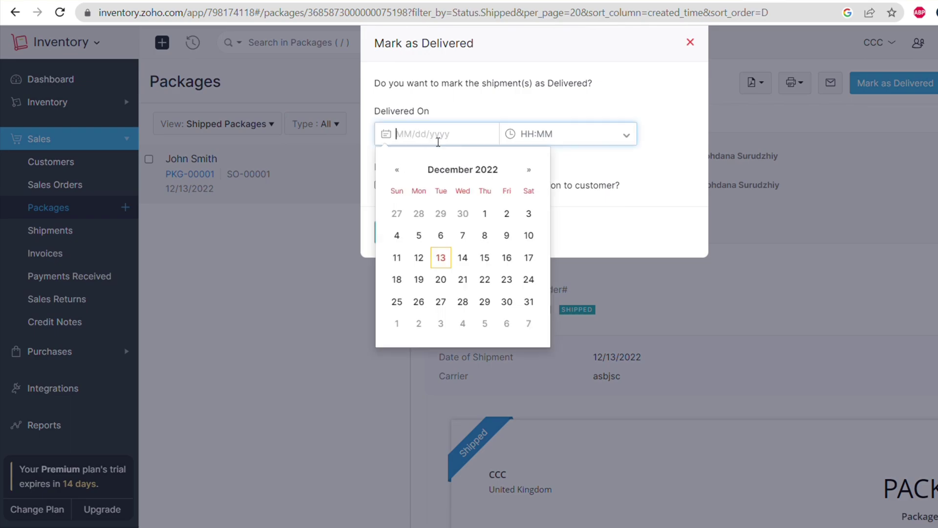
click(486, 262)
click(559, 135)
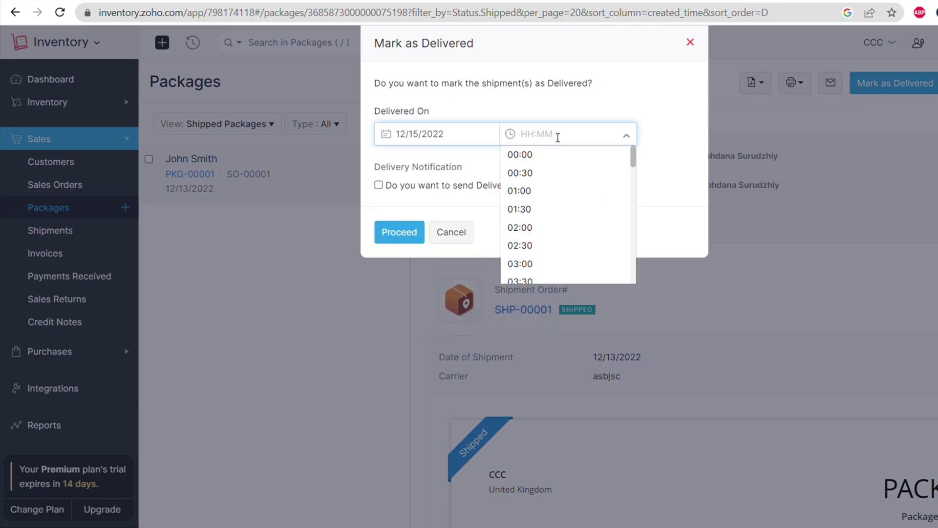
scroll(527, 215, down, 5)
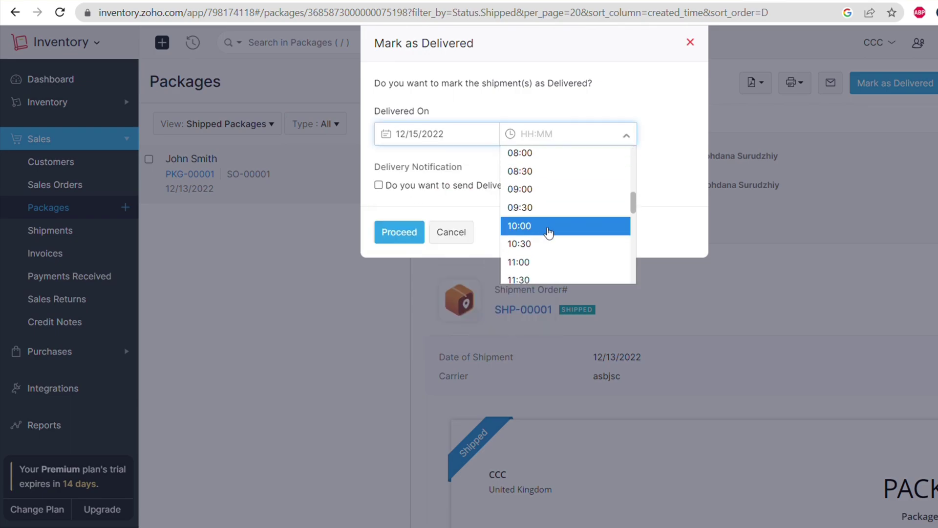
click(543, 227)
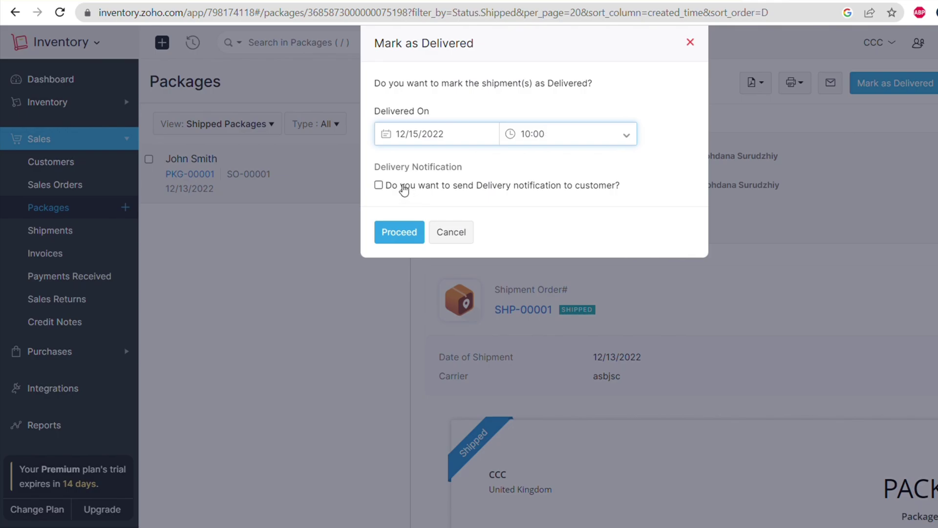
click(408, 239)
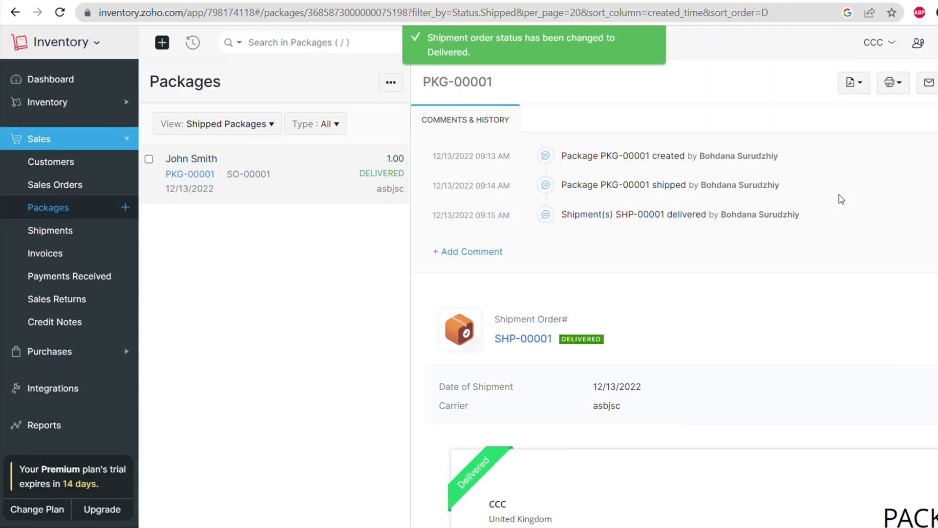
scroll(610, 198, down, 9)
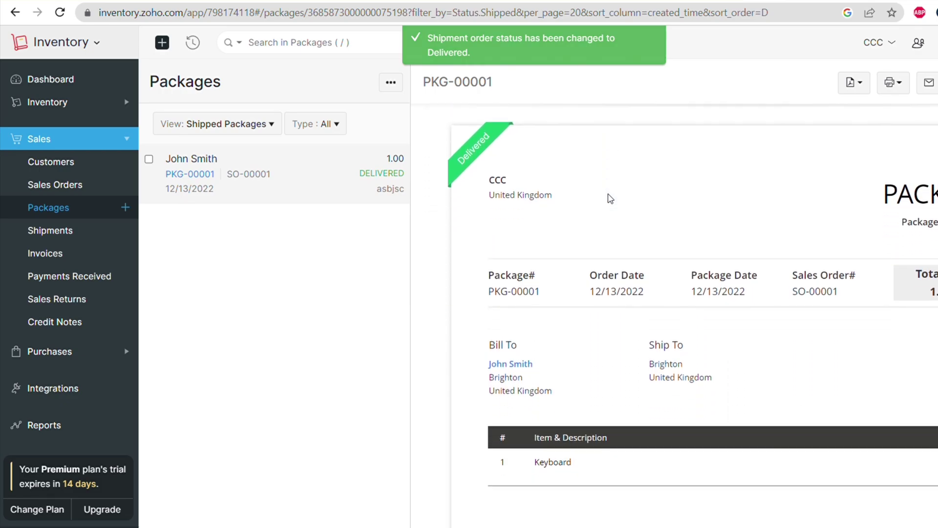
Go from Shipments to the Invoices list and start a new invoice
click(38, 235)
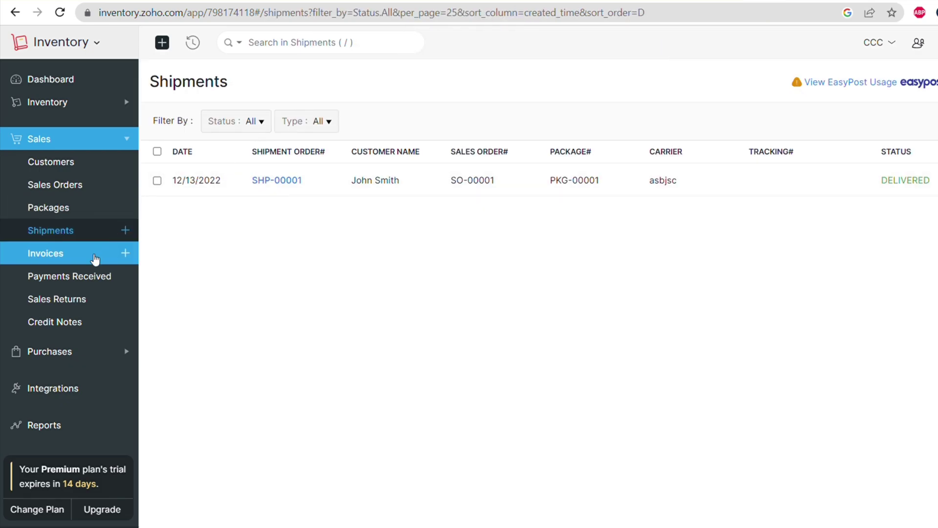
click(95, 259)
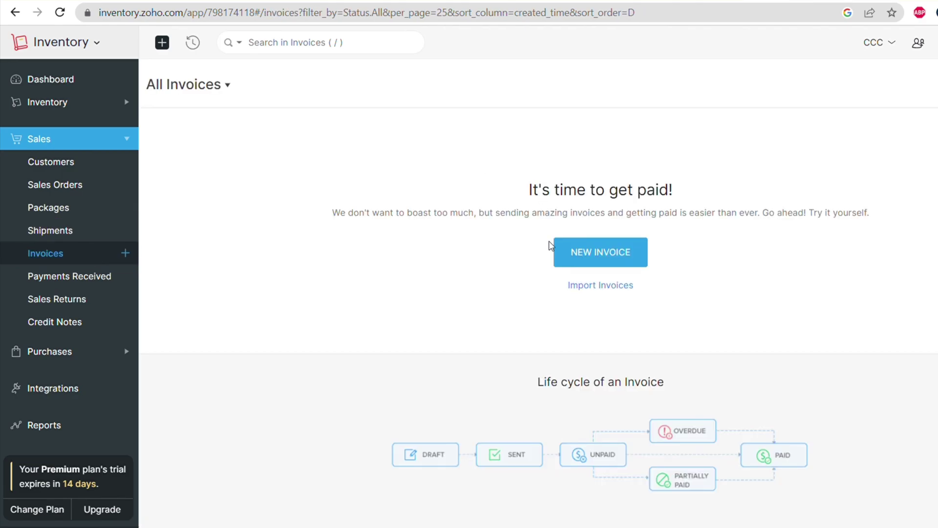
click(599, 250)
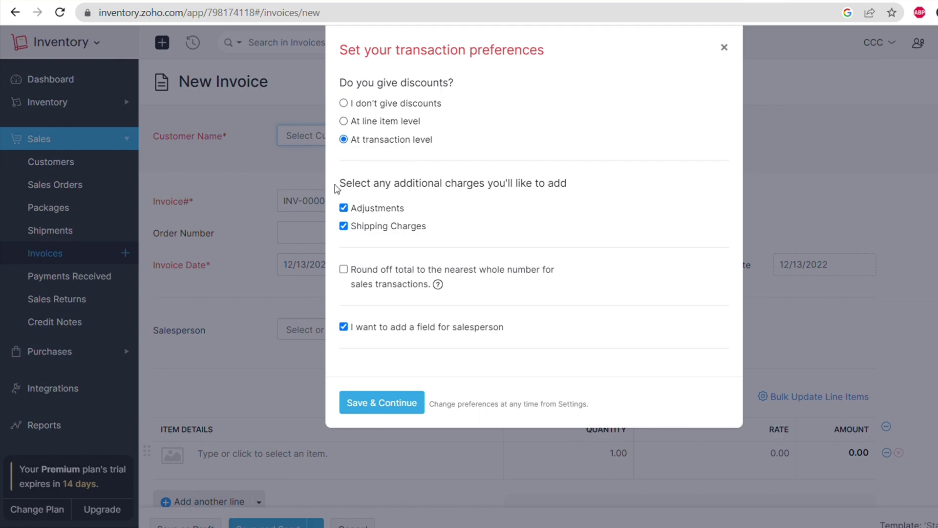
Save the invoice transaction preferences and choose the invoice's customer
drag(337, 186, 565, 182)
click(566, 183)
click(382, 402)
click(402, 139)
click(361, 193)
scroll(325, 245, down, 1)
click(306, 257)
Set the invoice date and add Keyboard as the line item
click(365, 288)
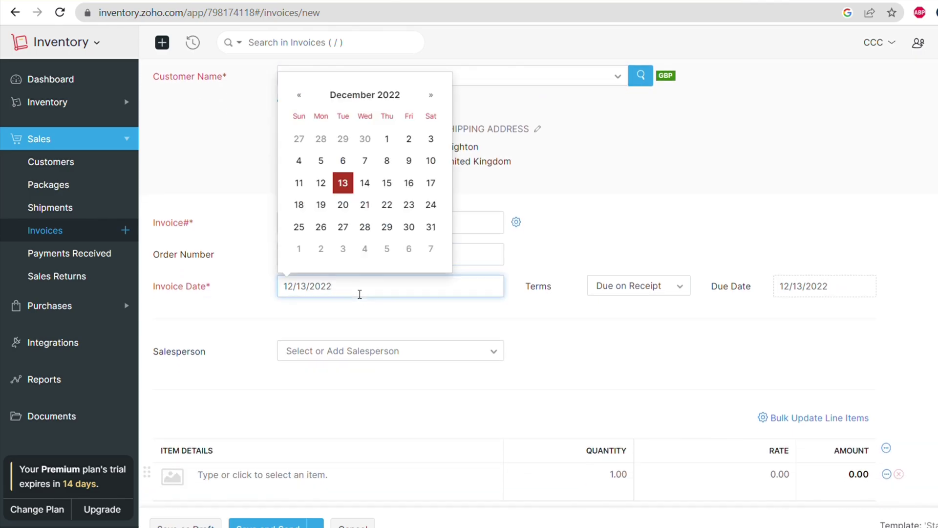
scroll(534, 304, down, 2)
scroll(416, 255, down, 5)
scroll(421, 264, up, 1)
click(304, 172)
click(269, 209)
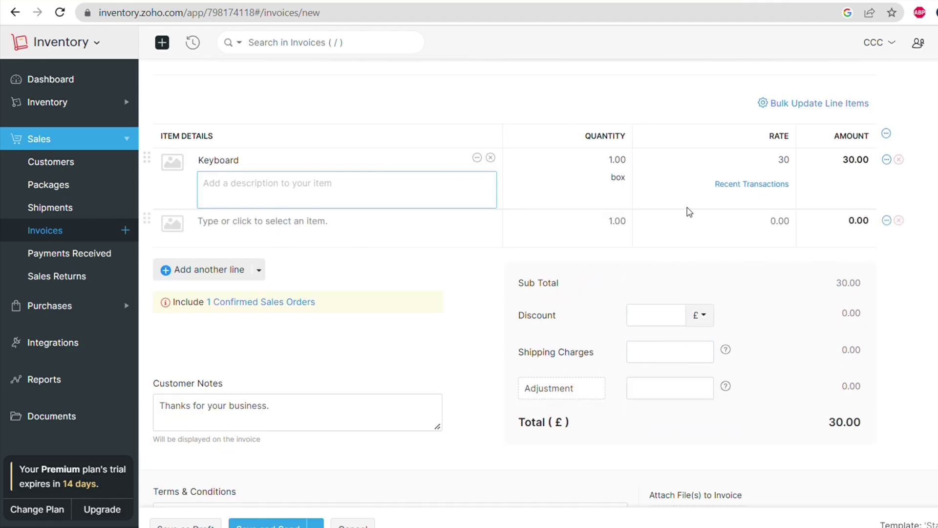
scroll(288, 201, down, 3)
scroll(440, 205, up, 1)
Give the invoice a 3% discount and 15.00 shipping, then save it as draft
click(671, 211)
text(3)
click(709, 214)
click(702, 244)
click(645, 251)
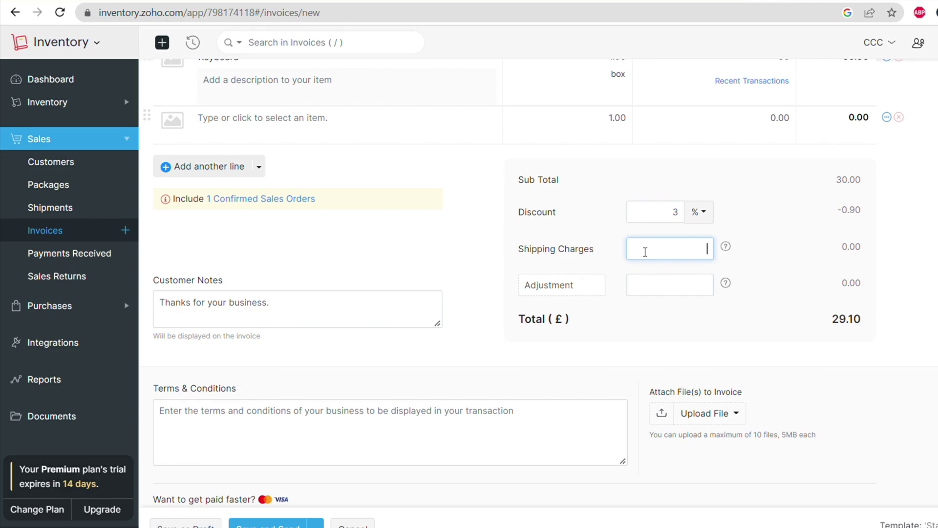
click(413, 268)
scroll(413, 269, down, 3)
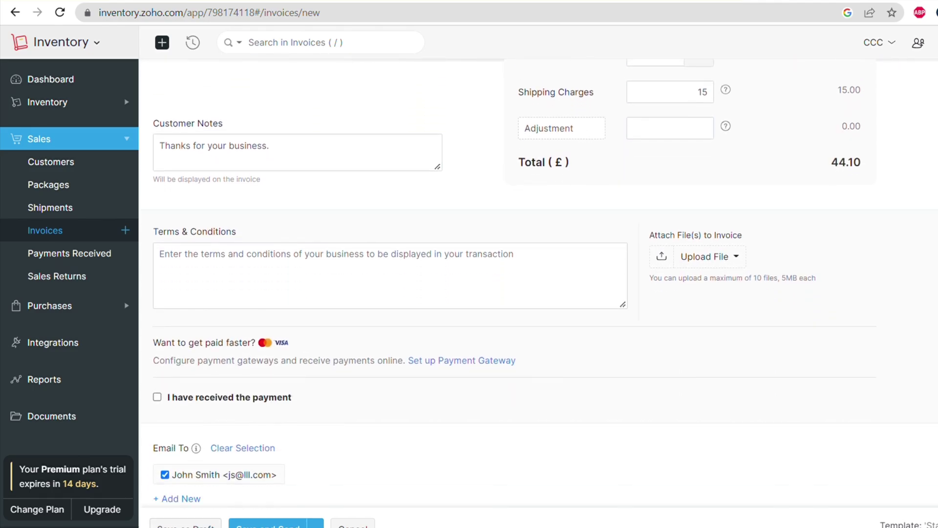
click(186, 524)
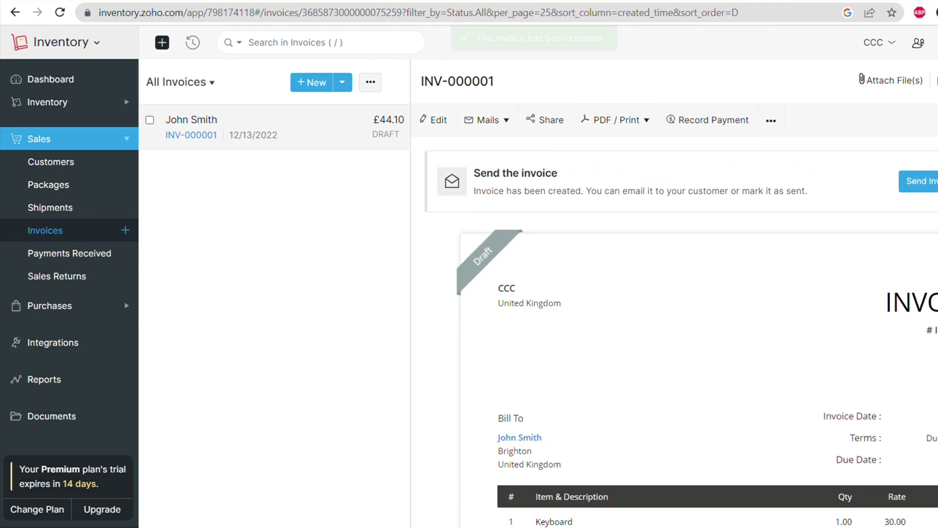
Mark the invoice as sent, tour Payments Received and Sales Returns, then start a package for SO-00001
click(933, 182)
click(85, 239)
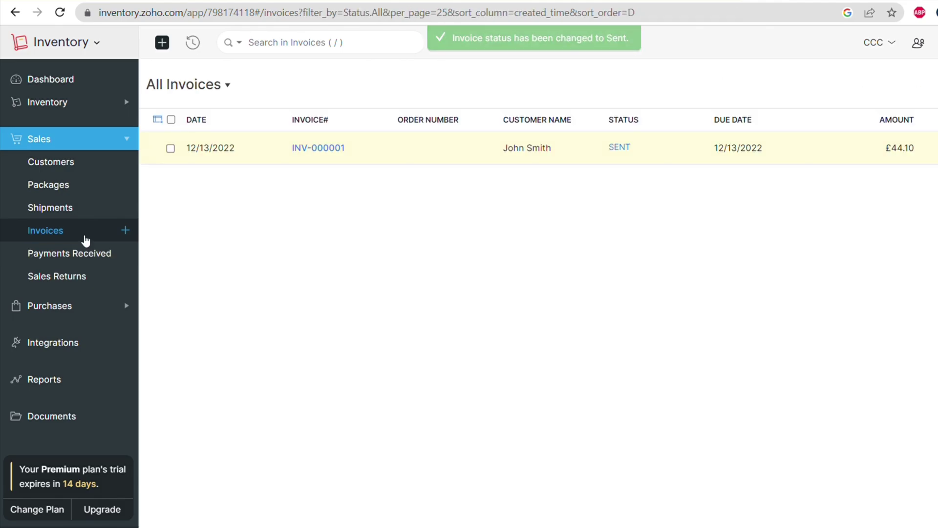
click(79, 263)
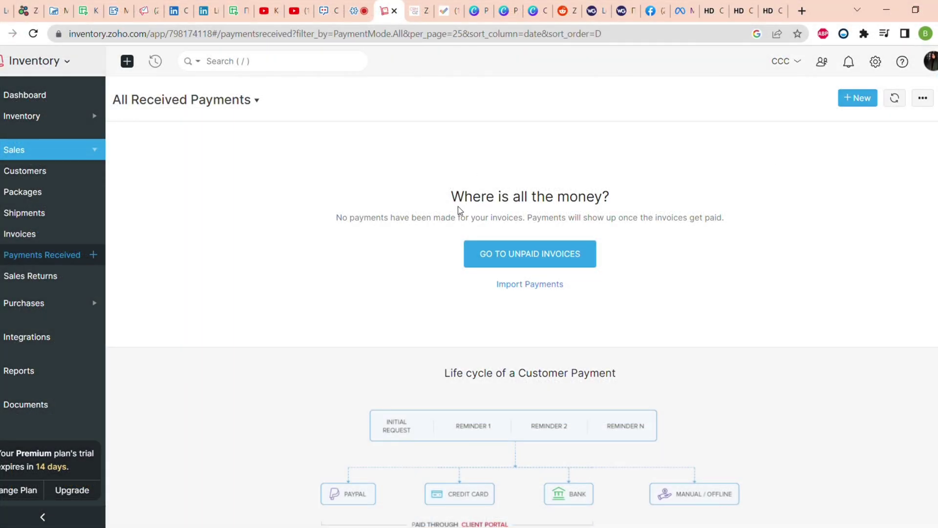
click(52, 285)
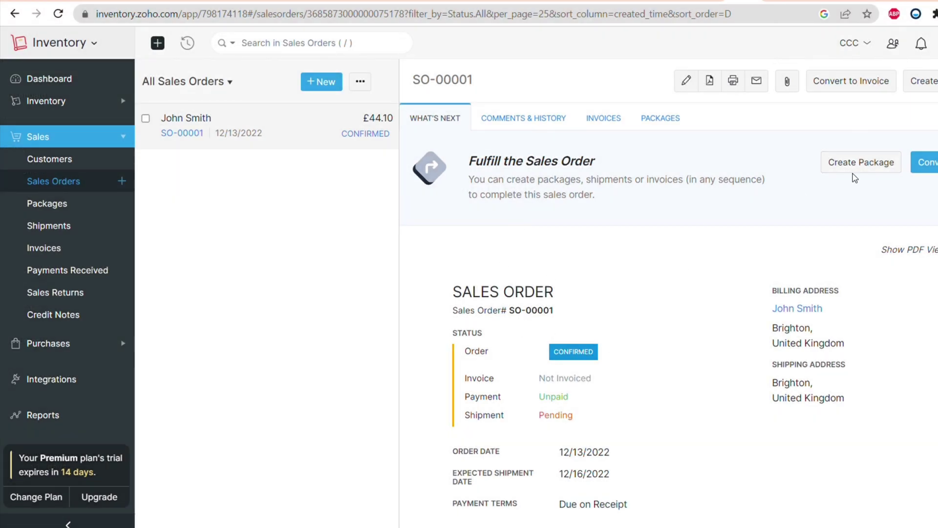
click(855, 178)
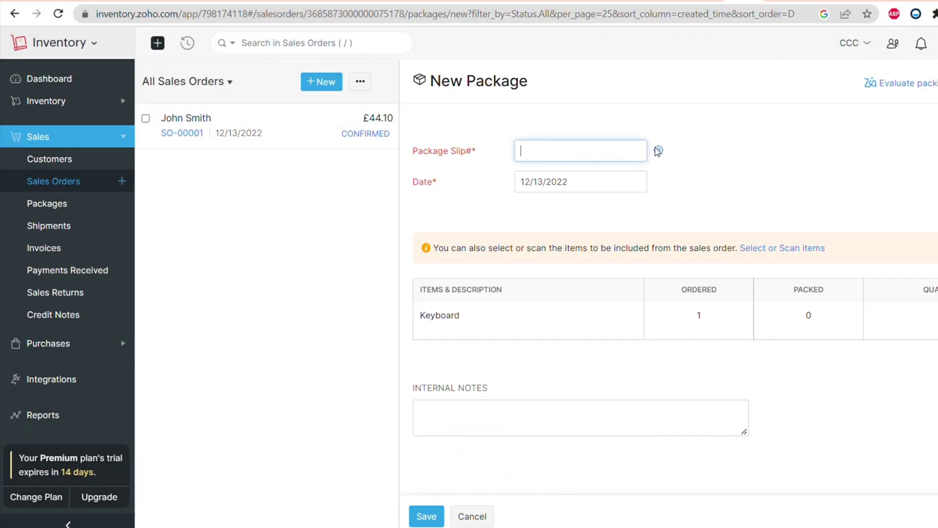
Save package PKG-00001 with an auto-generated package slip number
click(658, 151)
click(372, 177)
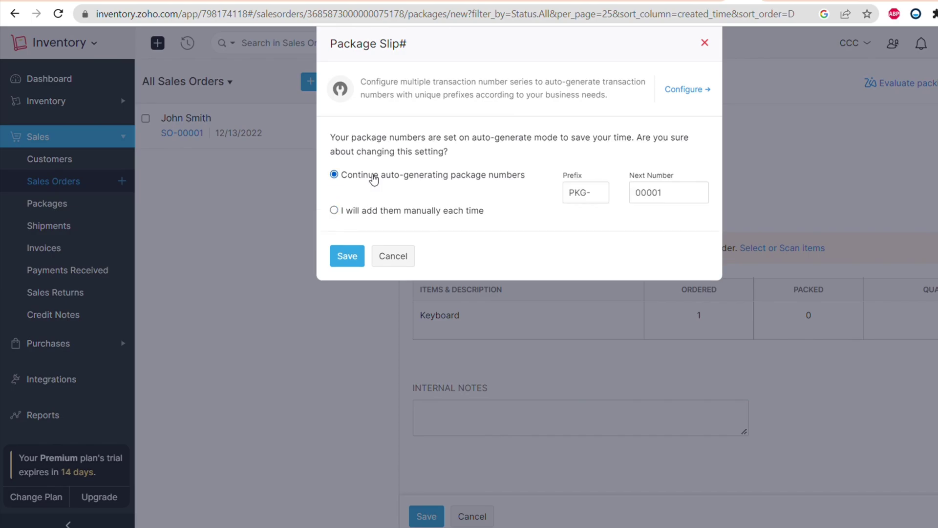
click(347, 255)
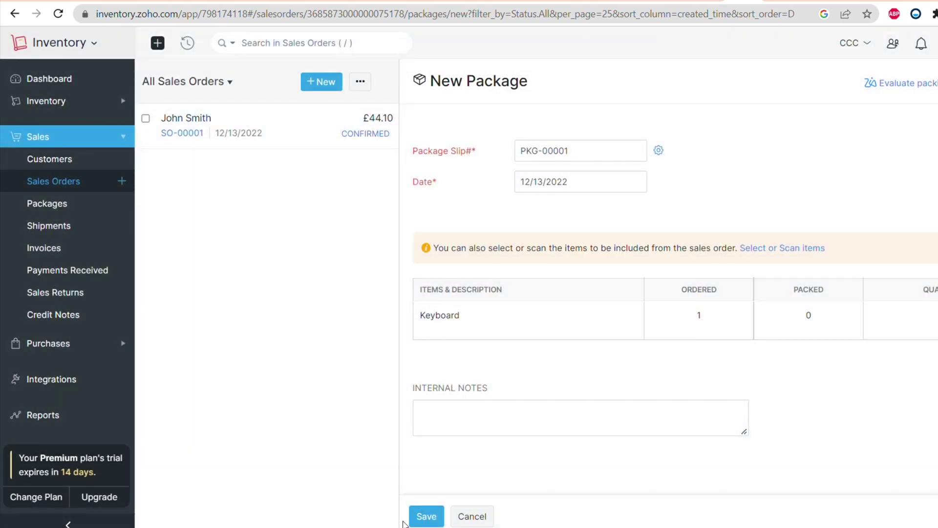
click(424, 516)
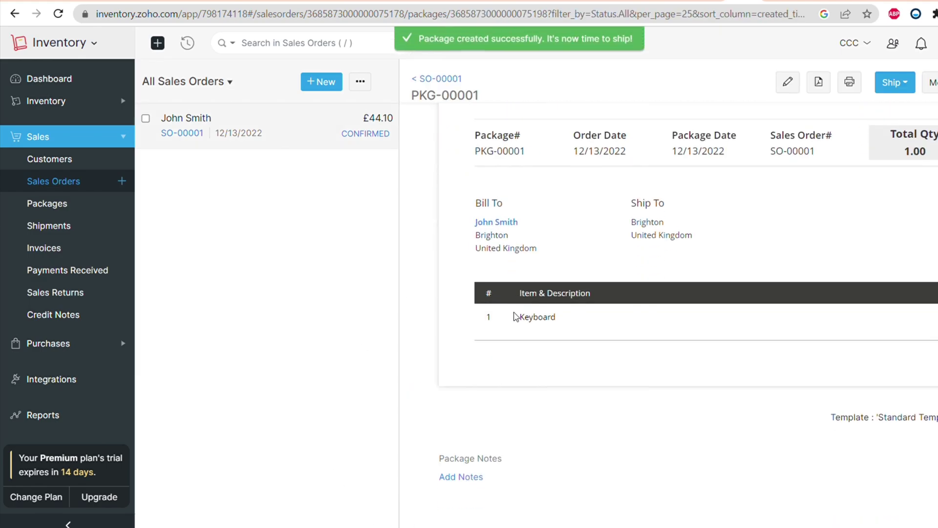
Open PKG-00001 from the packages board and choose Ship Manually
click(78, 200)
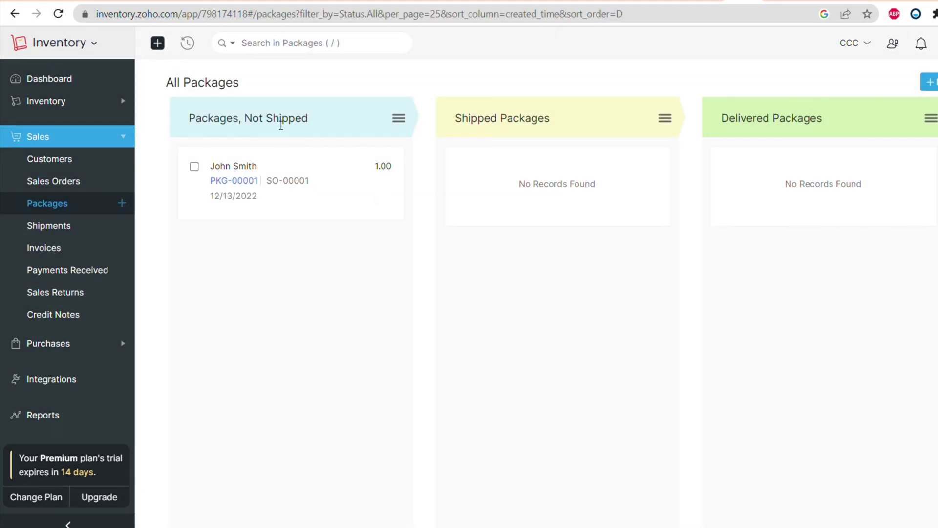
drag(237, 180, 559, 199)
click(337, 290)
click(298, 195)
click(894, 84)
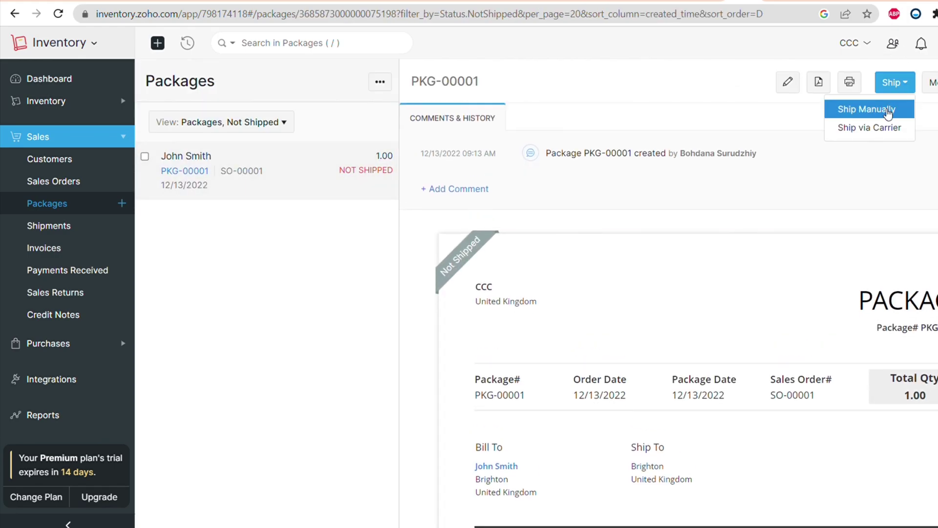
click(883, 112)
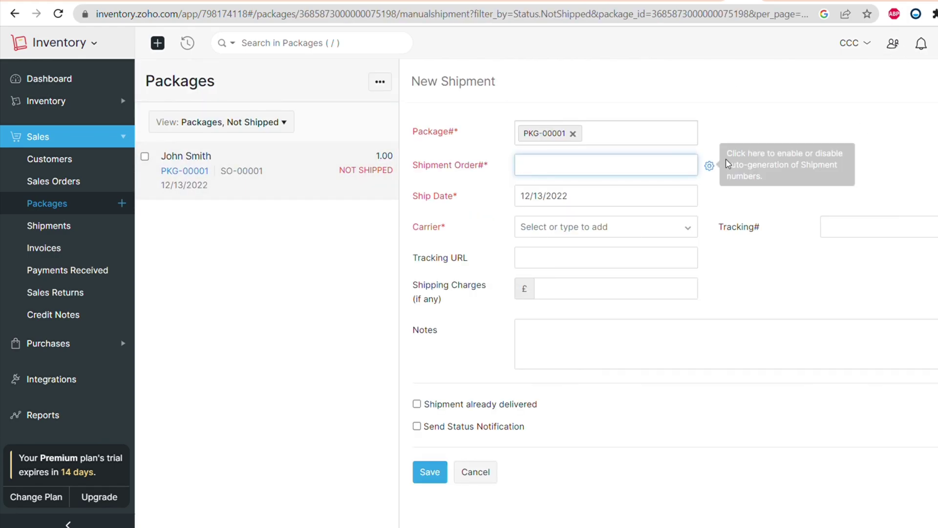
Auto-generate shipment number SHP-00001, fill the carrier details, and save the shipment
click(710, 166)
click(386, 174)
click(350, 255)
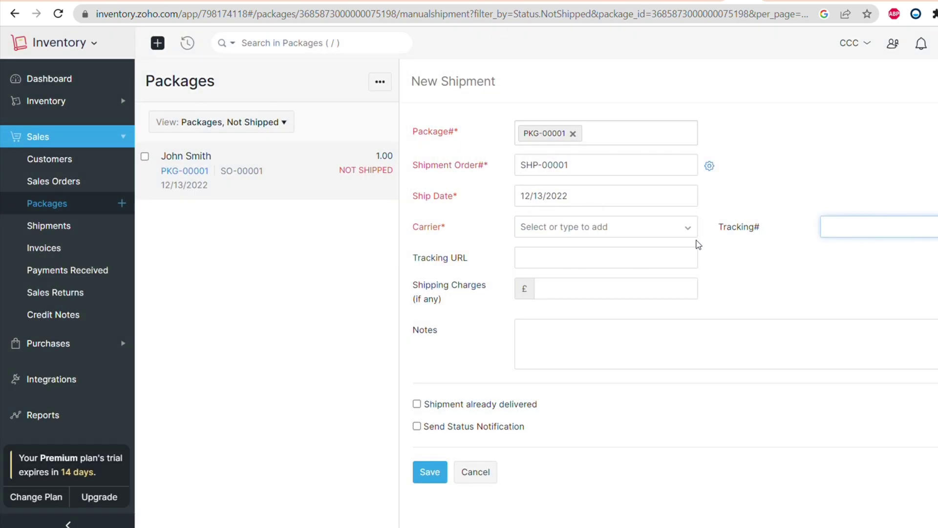
click(665, 232)
click(578, 256)
click(595, 289)
click(580, 337)
click(429, 471)
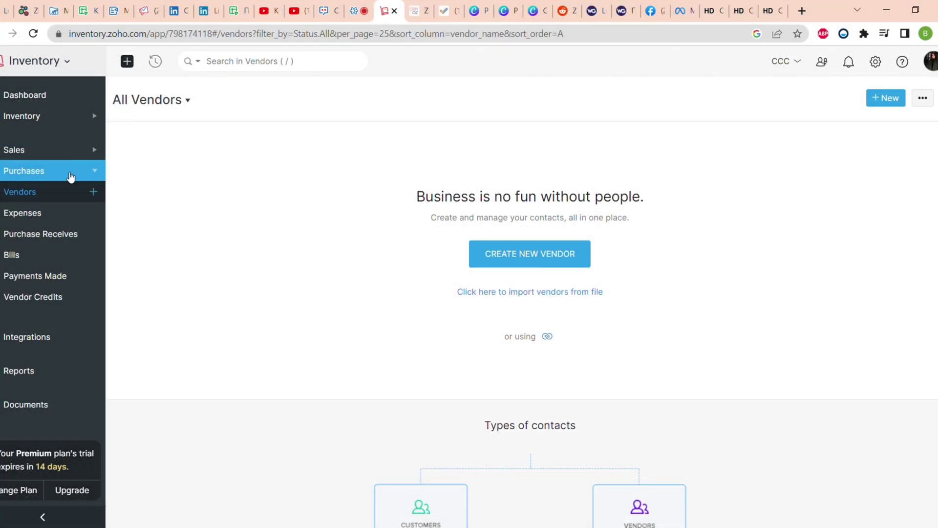
Create a new vendor with salutation Mr. as its display name
click(509, 262)
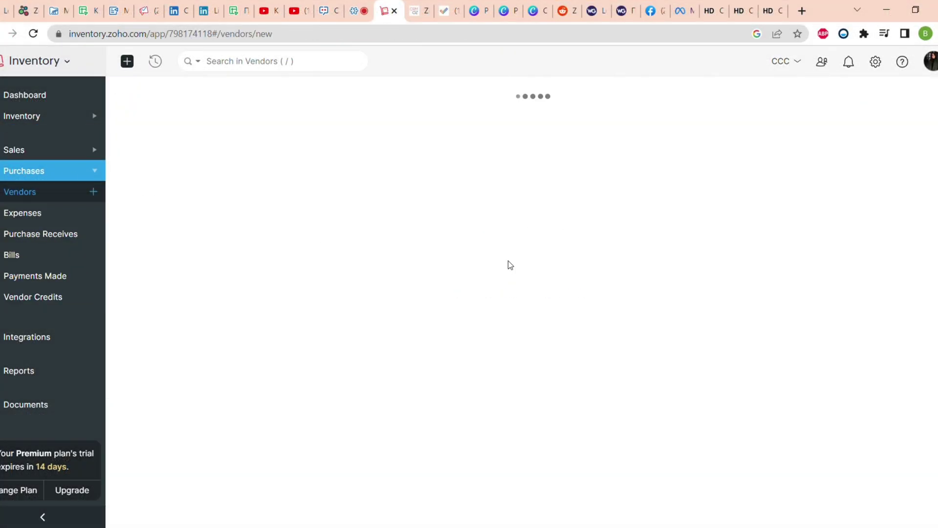
click(275, 148)
click(278, 164)
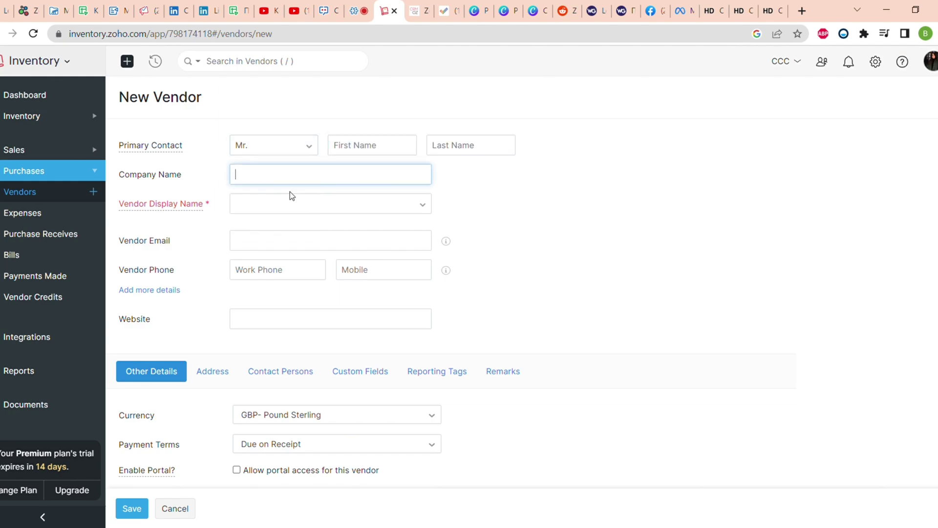
click(285, 203)
click(292, 221)
key(Tab)
key(Tab)
click(476, 268)
scroll(474, 269, down, 3)
click(132, 509)
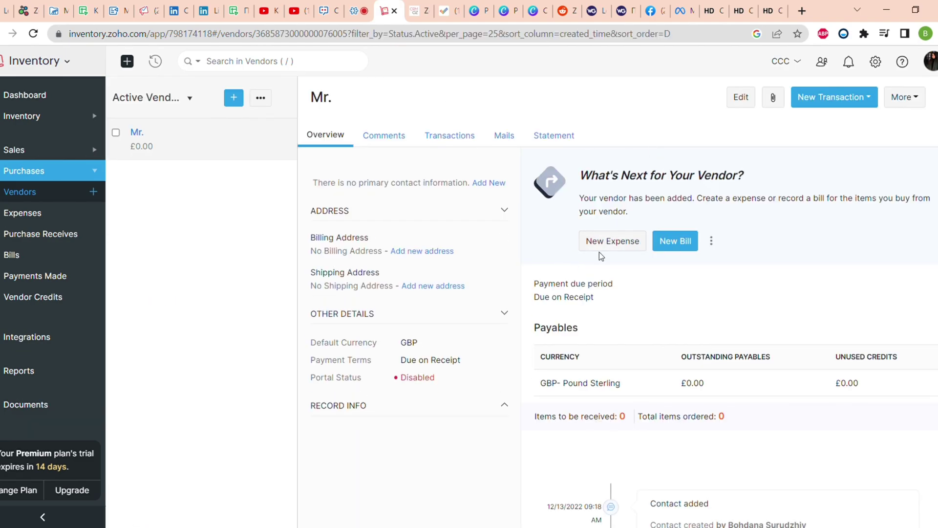
Record an open bill dated 12/13/2022 for one Keyboard at 20.00
click(668, 246)
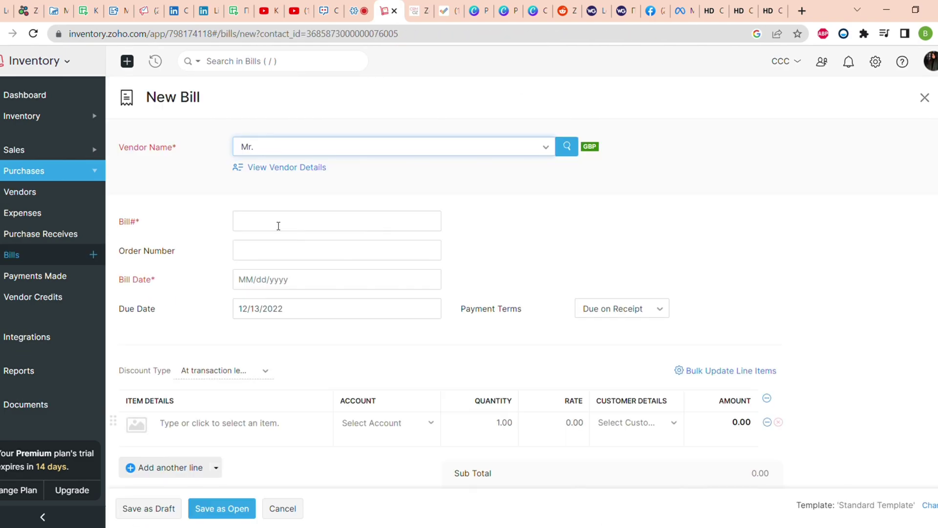
click(268, 279)
click(293, 186)
scroll(262, 339, down, 3)
click(241, 290)
click(241, 323)
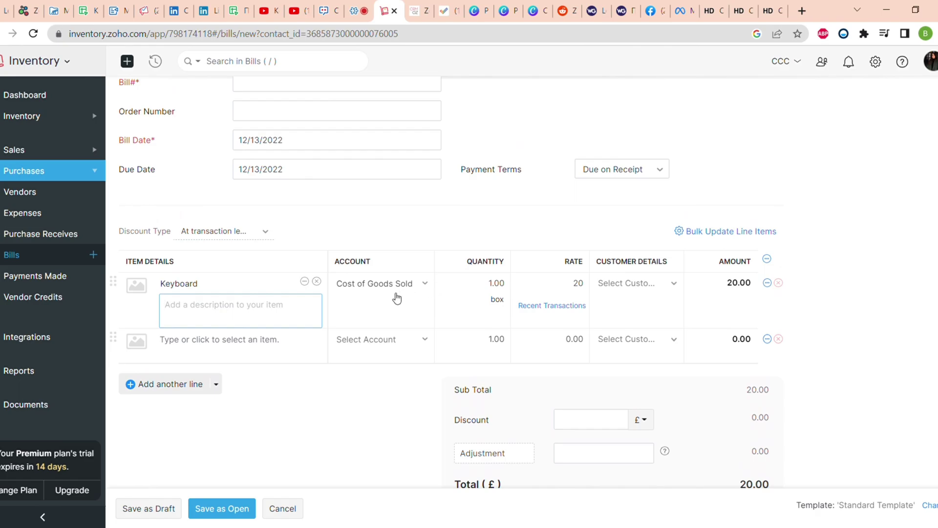
scroll(401, 198, up, 3)
click(307, 221)
scroll(732, 225, down, 8)
click(222, 509)
Review the Expenses, Purchase Receives, Bills and Payments Made lists
click(56, 215)
click(44, 236)
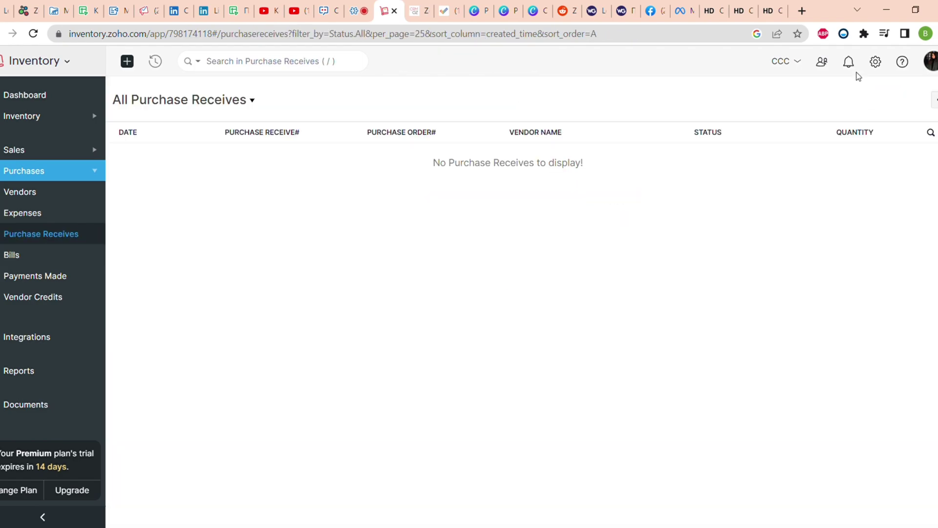
click(73, 255)
click(37, 274)
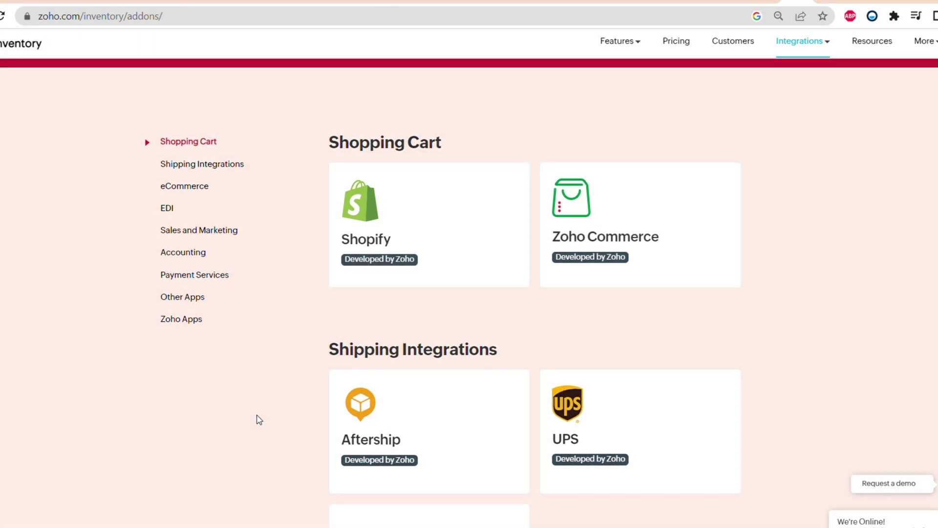
Scroll the add-ons page from Shopping Cart and Shipping integrations down to Payment Services
scroll(259, 419, down, 3)
scroll(259, 420, down, 10)
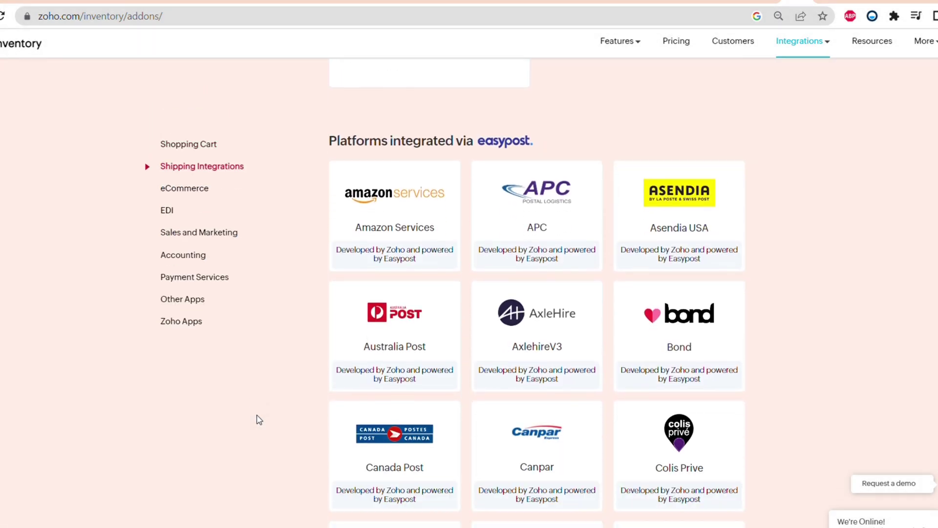
scroll(259, 419, down, 4)
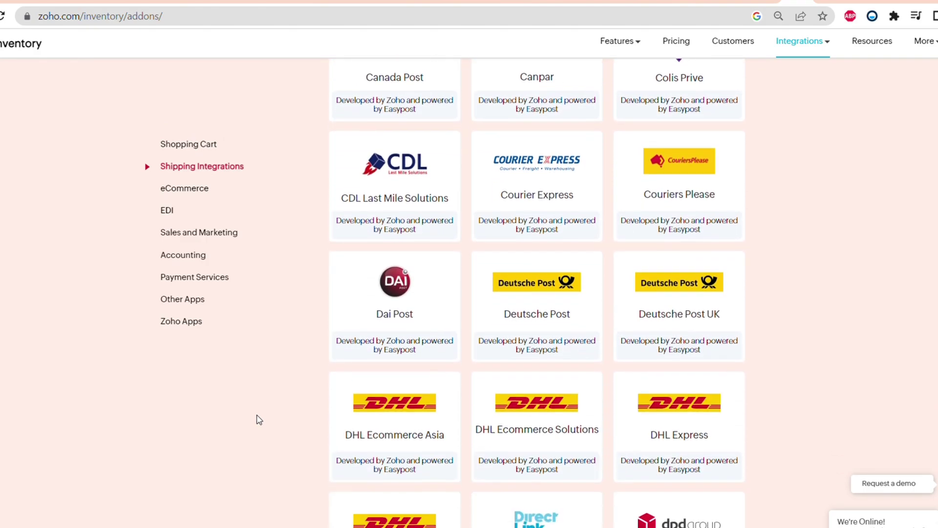
scroll(259, 420, down, 3)
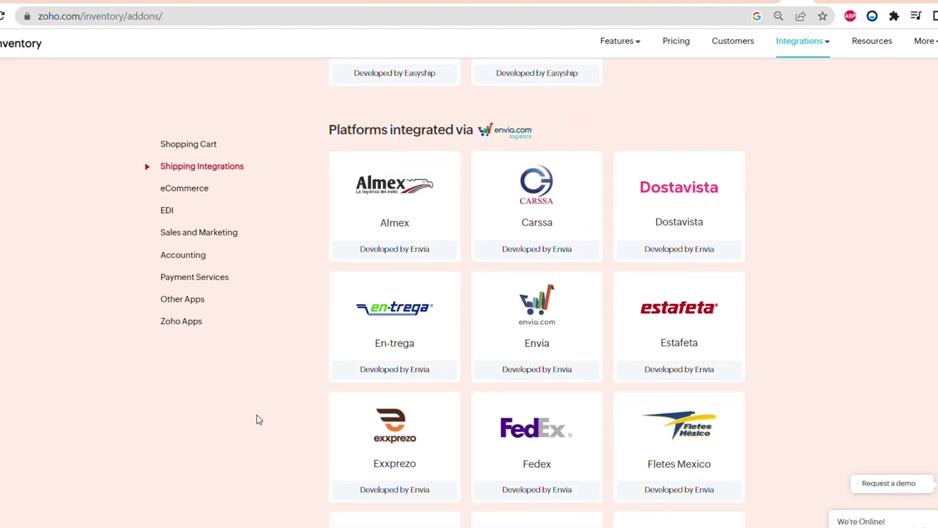
scroll(259, 419, down, 9)
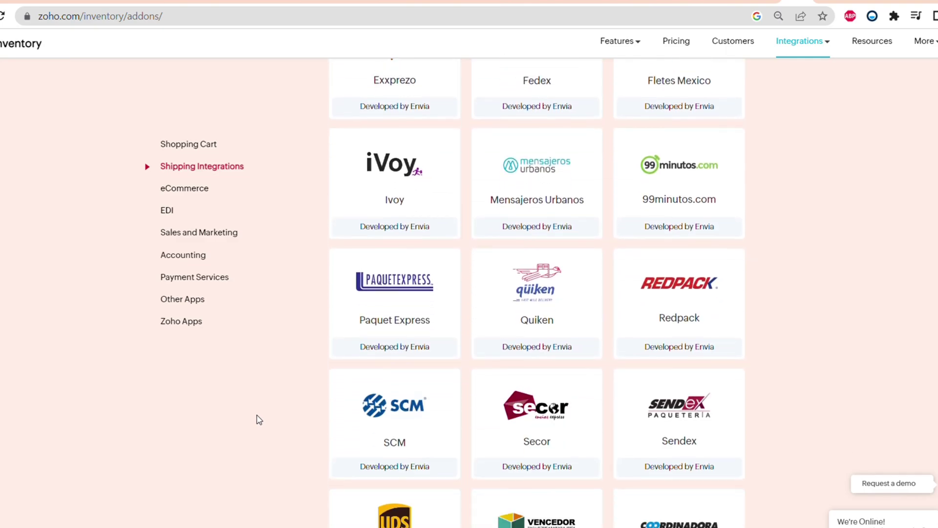
scroll(259, 419, down, 11)
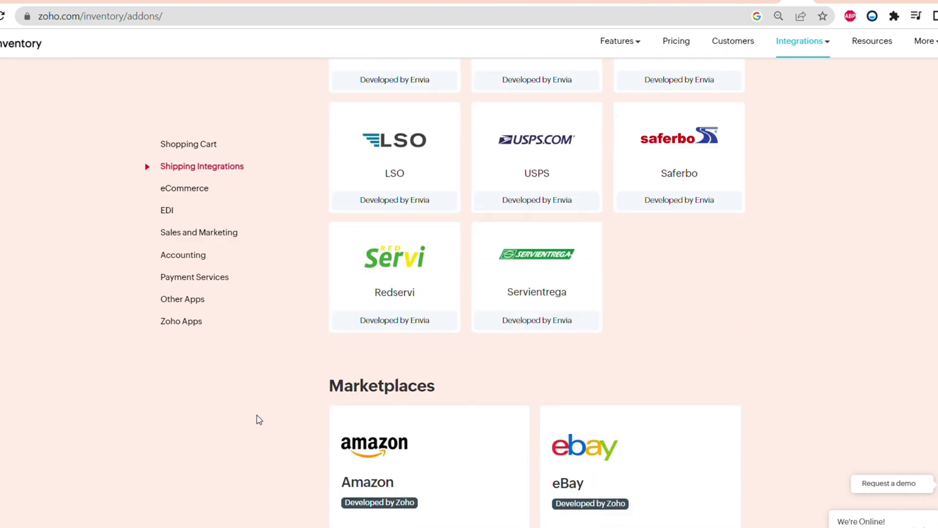
scroll(259, 420, down, 4)
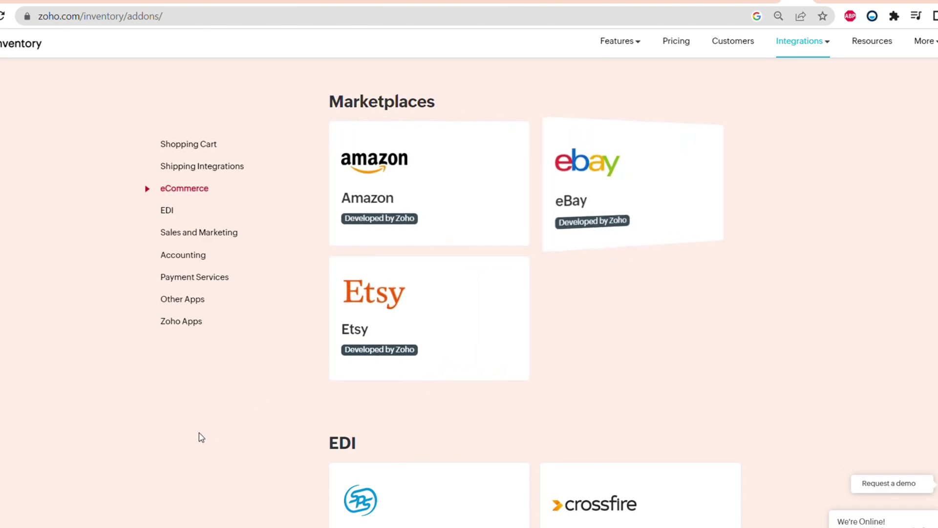
scroll(201, 436, down, 5)
scroll(201, 437, down, 9)
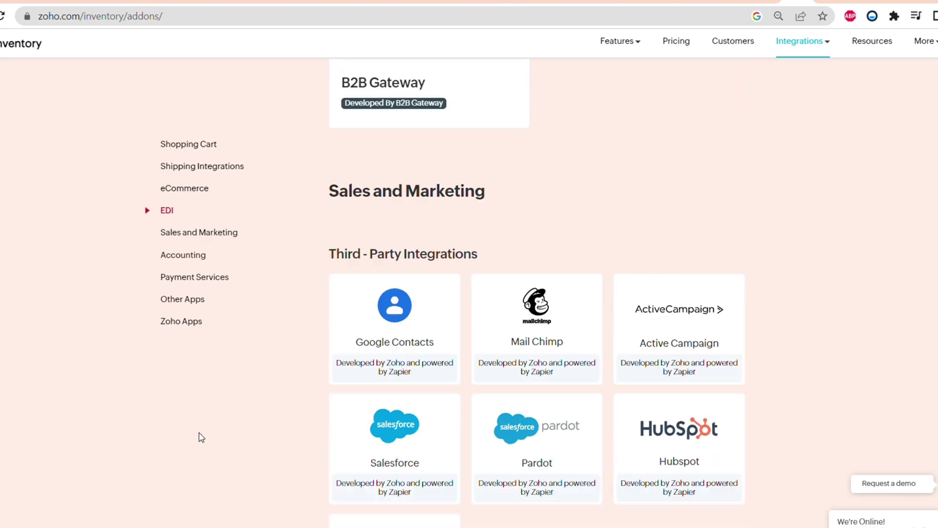
scroll(201, 437, down, 2)
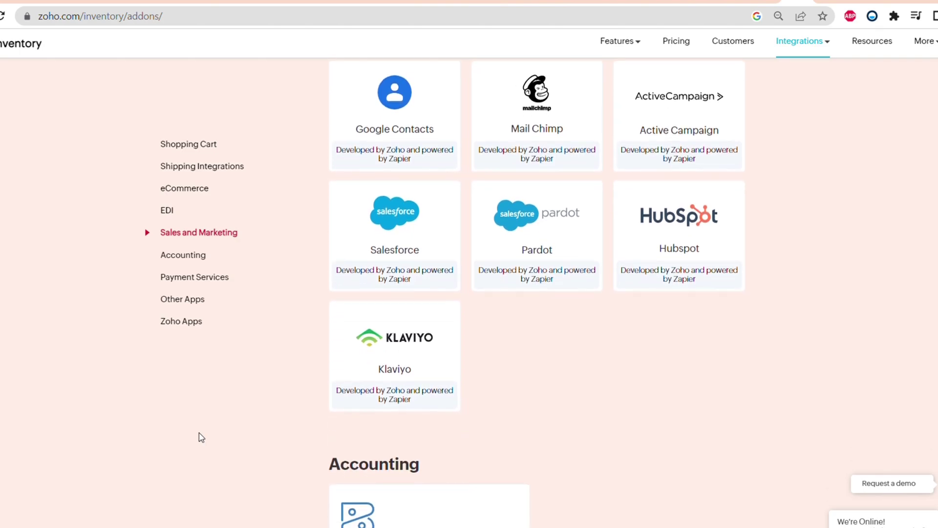
scroll(201, 437, down, 7)
scroll(201, 437, down, 5)
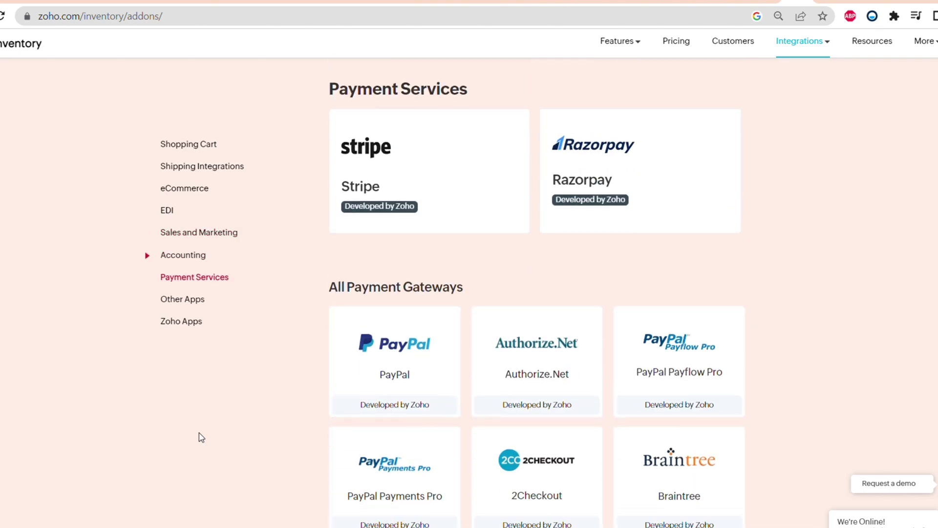
scroll(201, 437, down, 2)
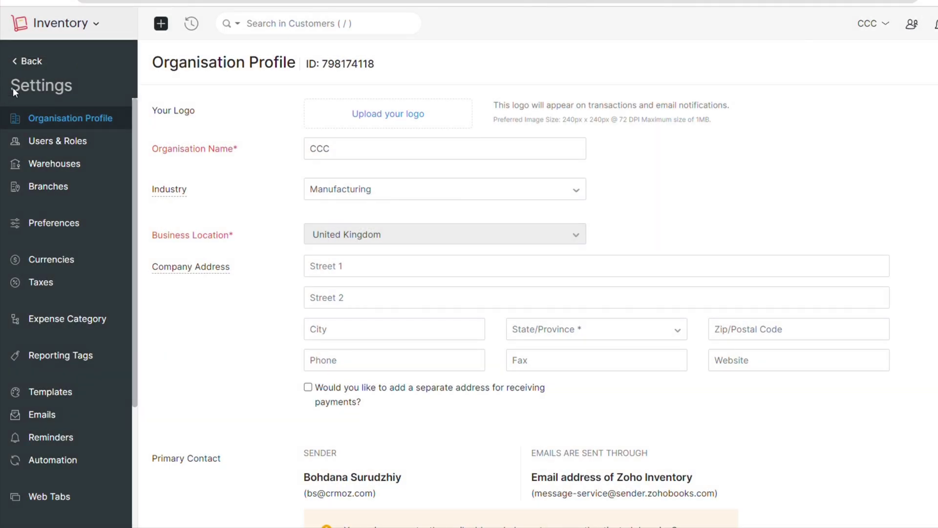
View users and roles, then scroll a new role's permissions from contacts down to reports
double_click(57, 86)
click(184, 77)
click(96, 147)
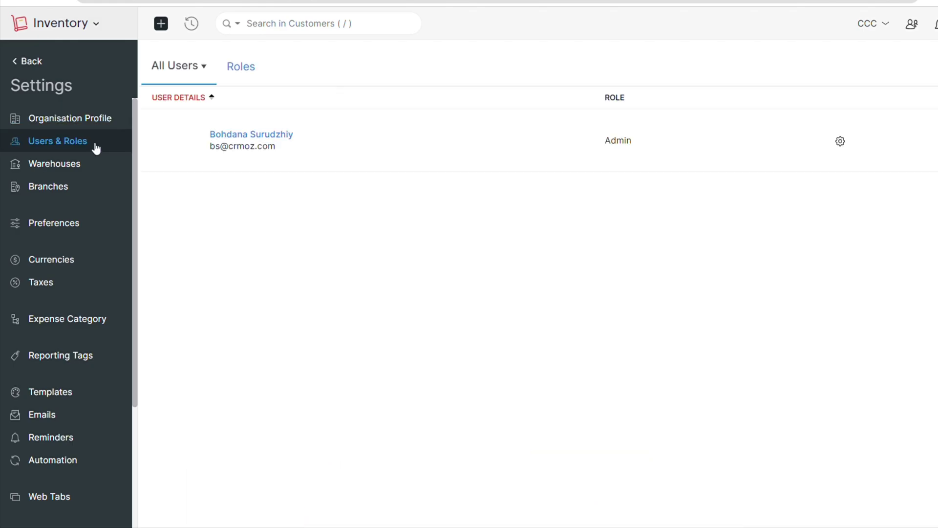
click(251, 77)
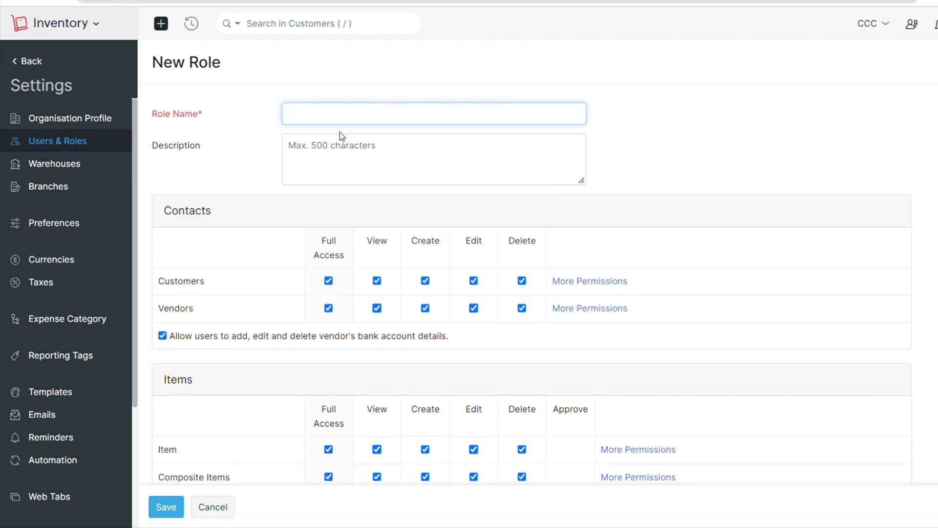
scroll(352, 167, down, 9)
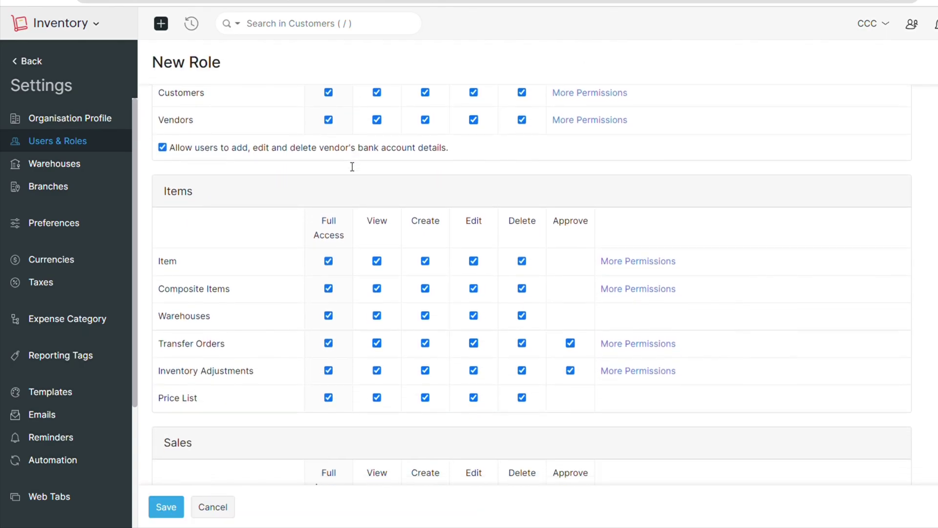
scroll(352, 167, down, 10)
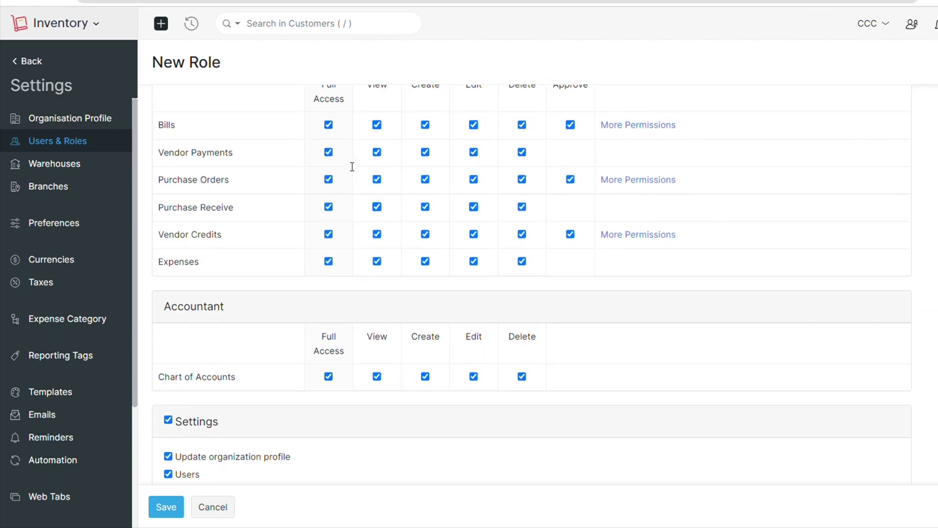
scroll(352, 167, down, 10)
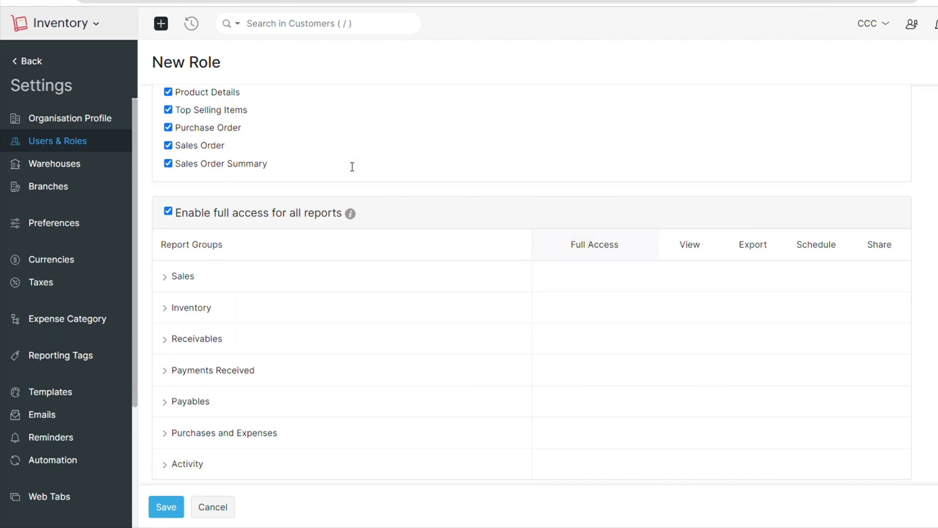
Look over the Warehouses settings and the Branches page down to its Key Benefits
click(76, 163)
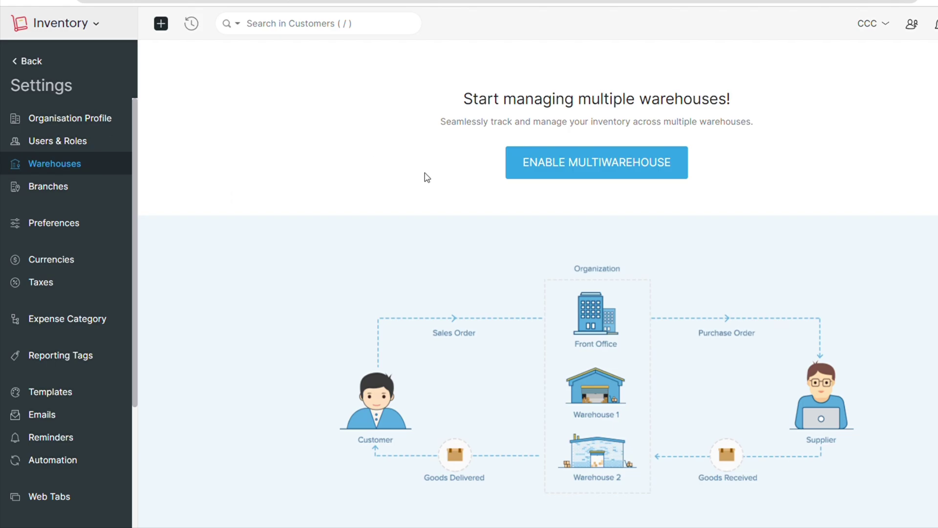
scroll(466, 373, down, 1)
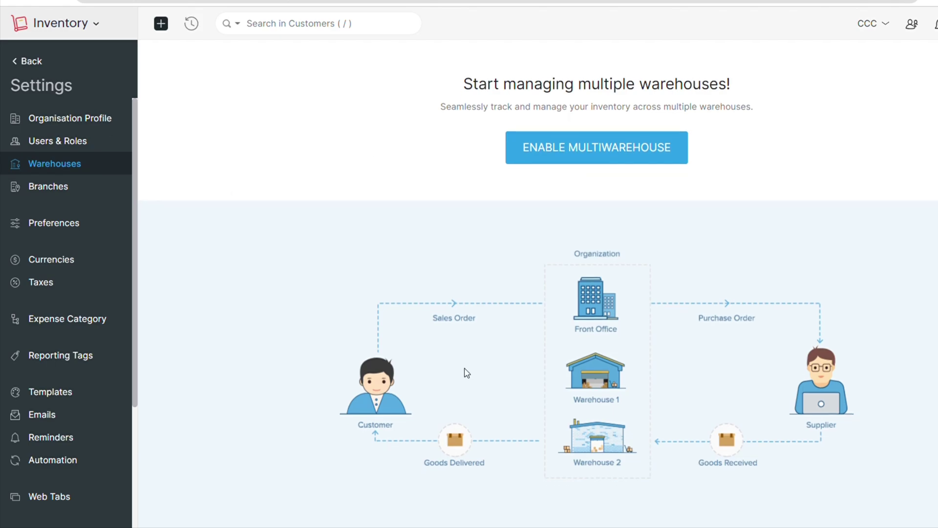
scroll(467, 373, up, 1)
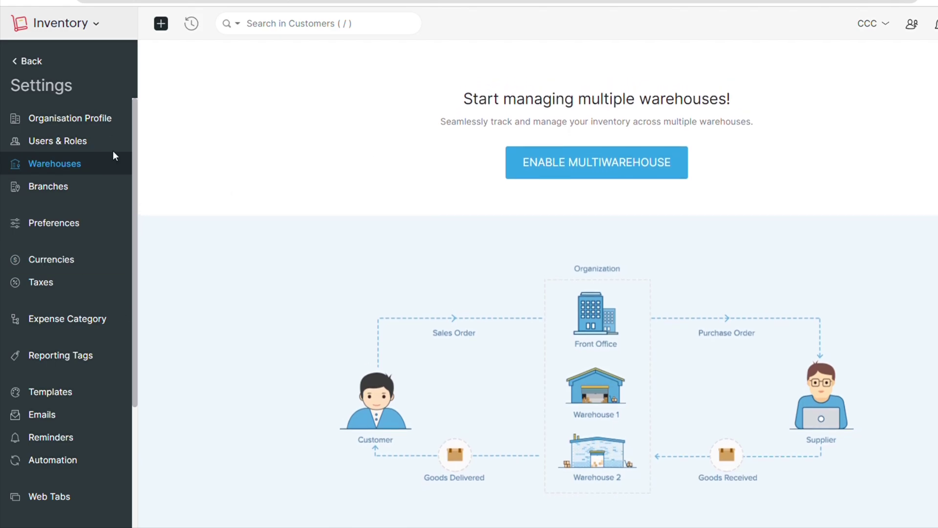
click(74, 189)
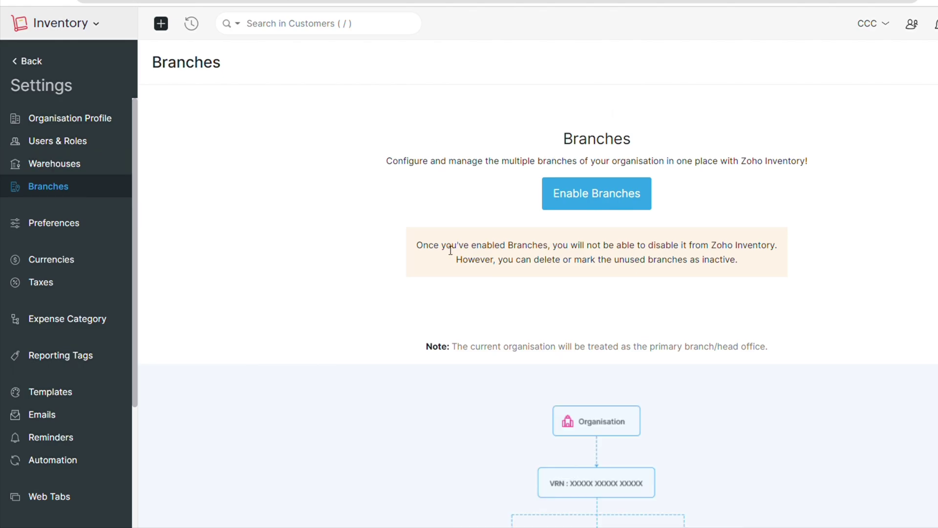
scroll(450, 250, down, 4)
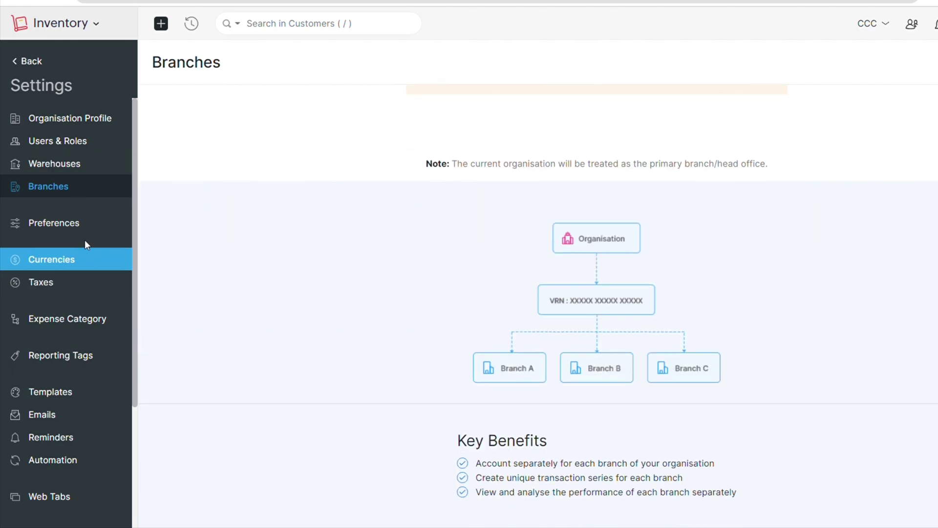
click(84, 222)
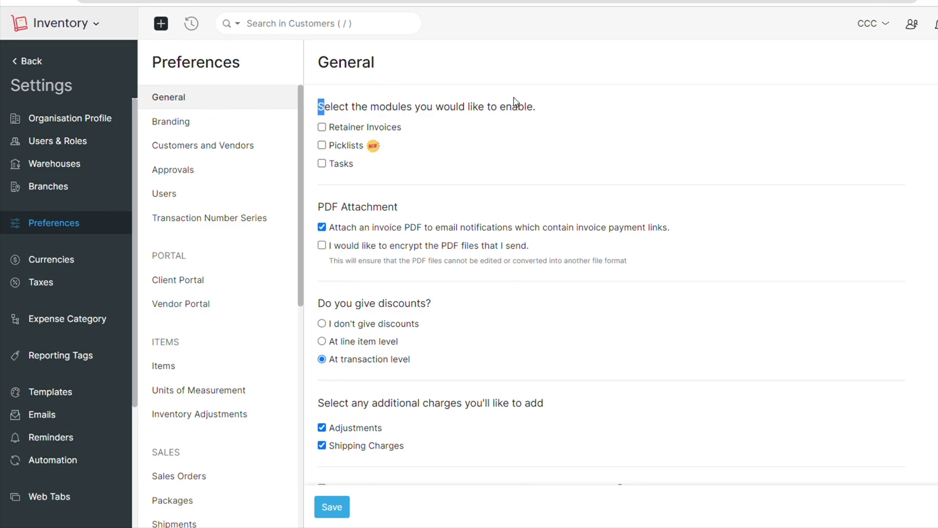
Look over the General preferences, then open the Branding preferences
drag(514, 101, 513, 106)
click(387, 136)
scroll(429, 196, down, 3)
scroll(336, 119, up, 2)
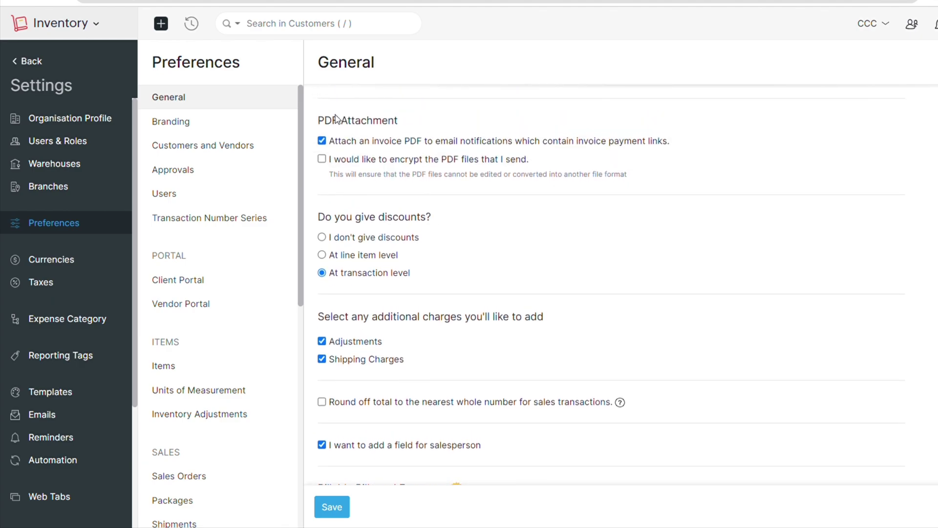
scroll(419, 301, down, 7)
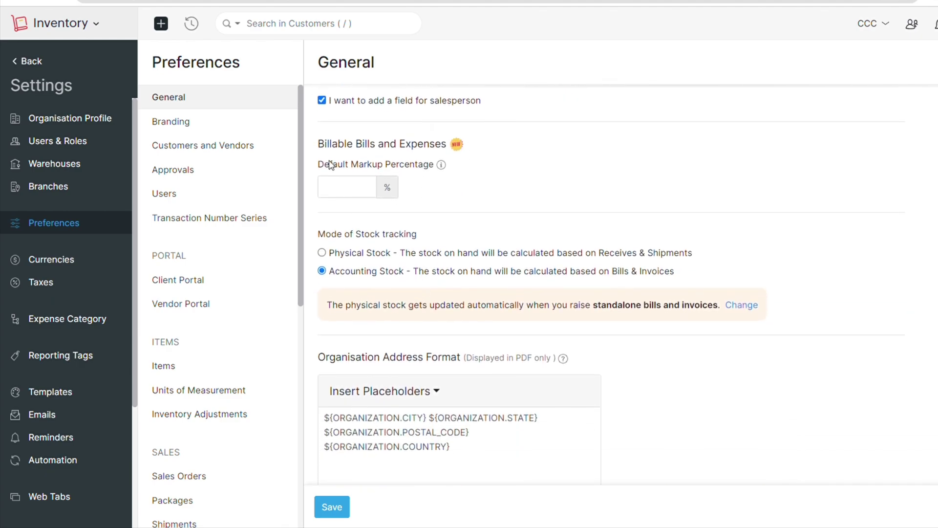
scroll(396, 296, down, 3)
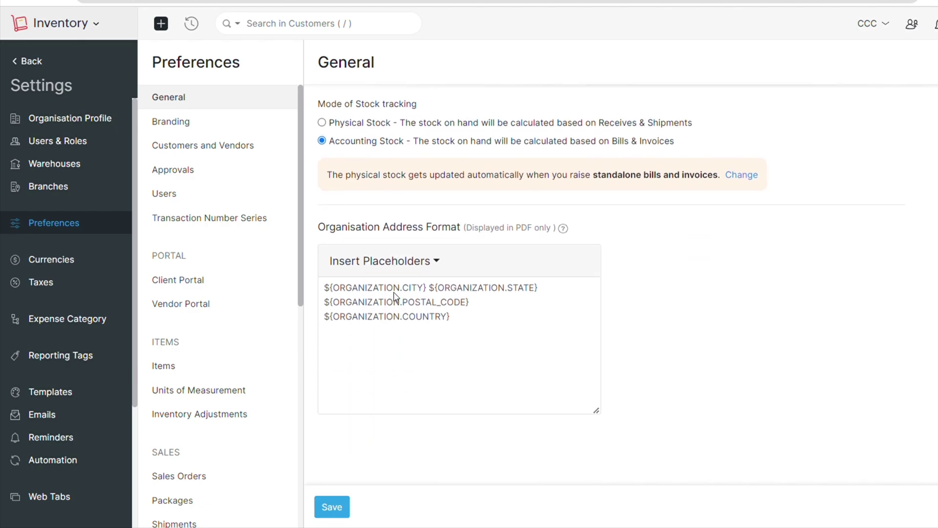
click(225, 124)
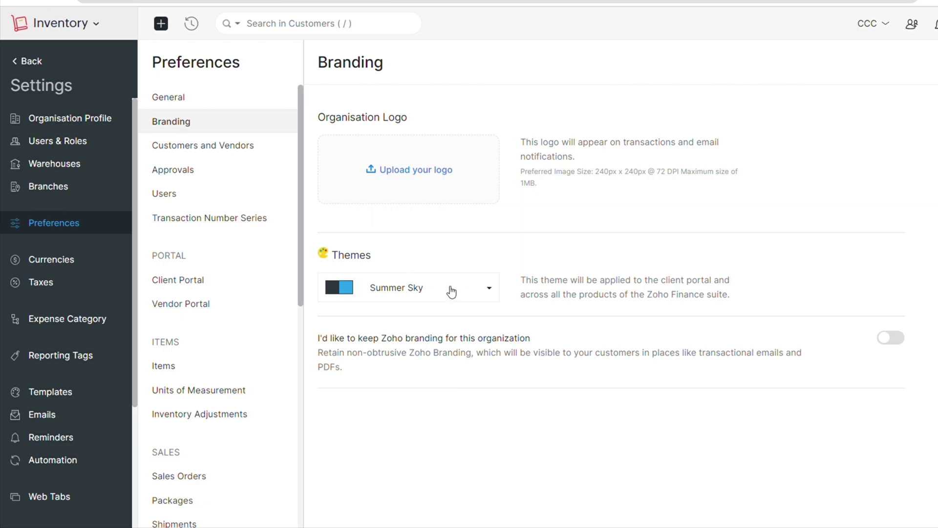
Review the Customers and Vendors tabs, then the purchase and inventory Approvals settings
click(219, 149)
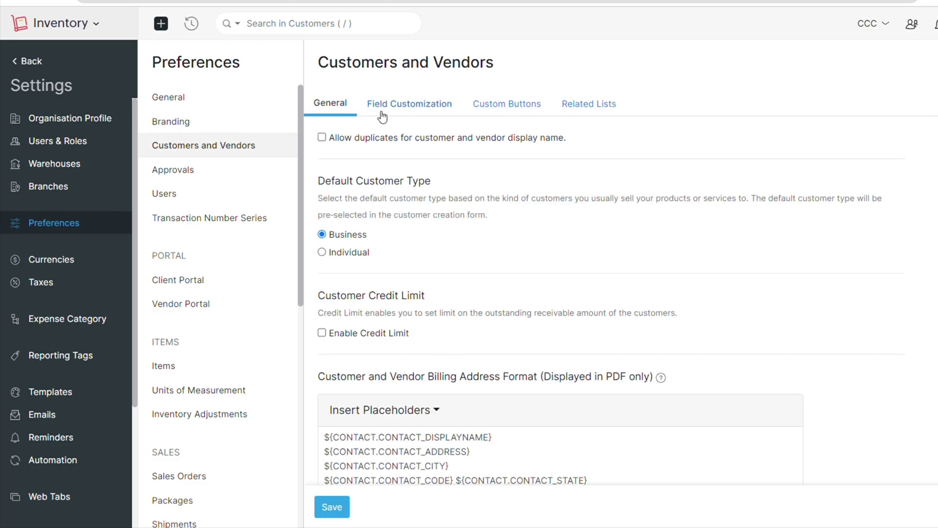
click(429, 113)
click(501, 104)
click(577, 108)
click(223, 171)
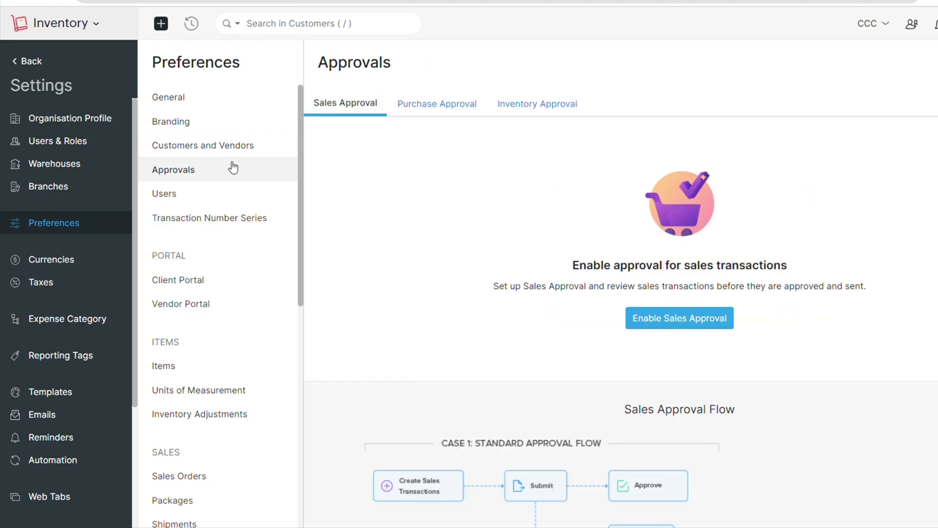
click(439, 110)
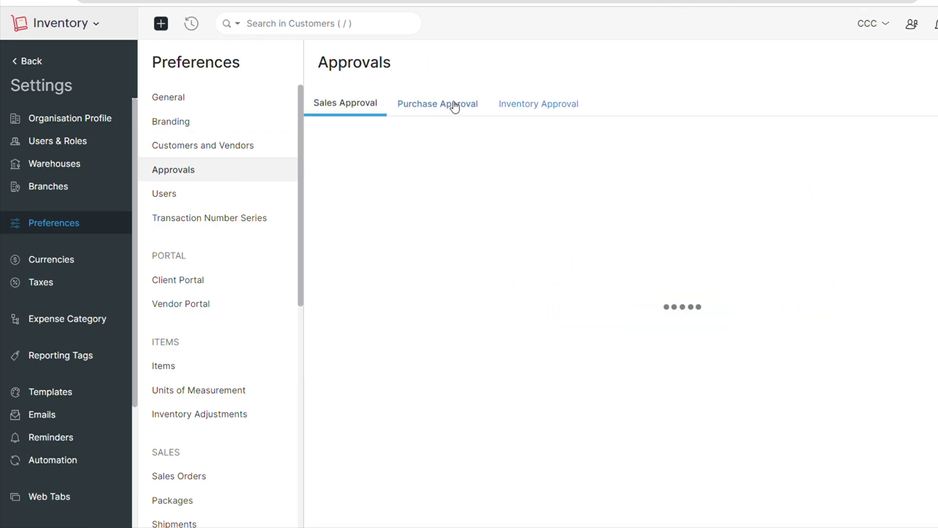
click(509, 107)
View the Users, Transaction Number Series, Client Portal custom tabs and Vendor Portal preferences
click(169, 206)
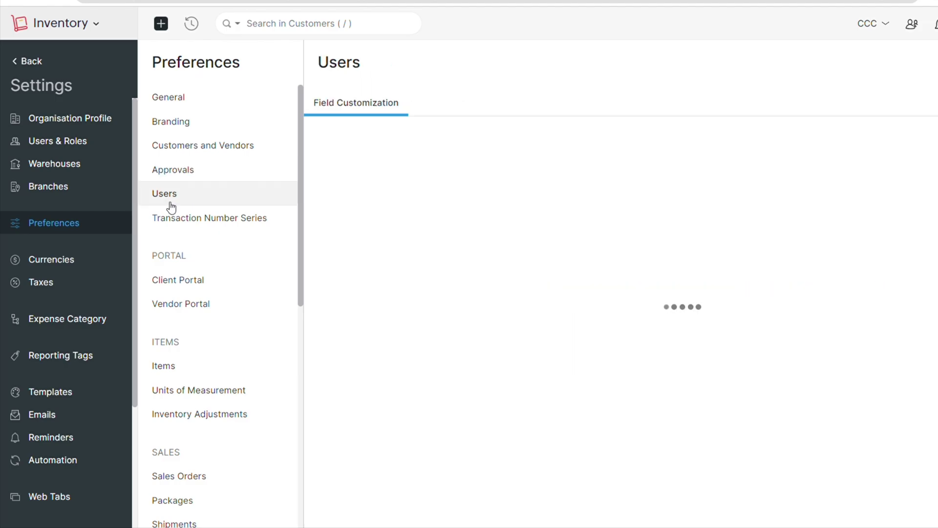
click(251, 219)
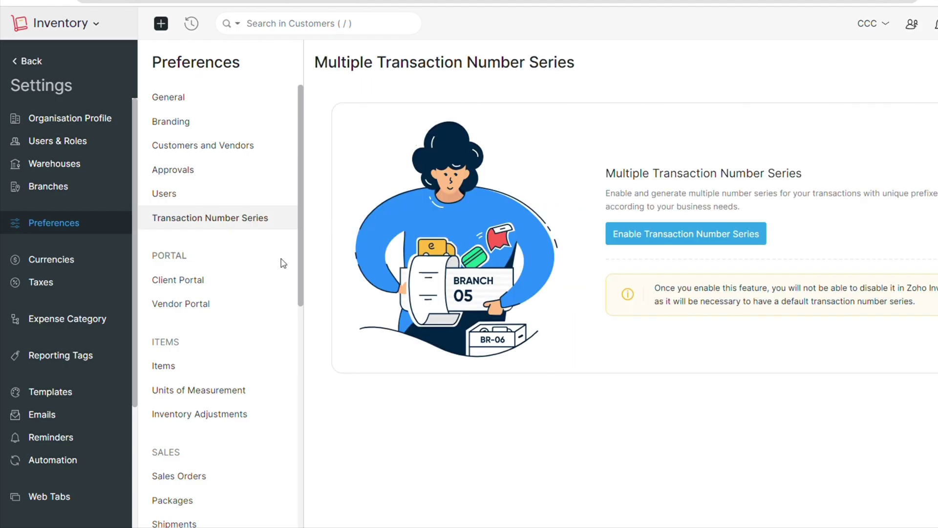
click(199, 281)
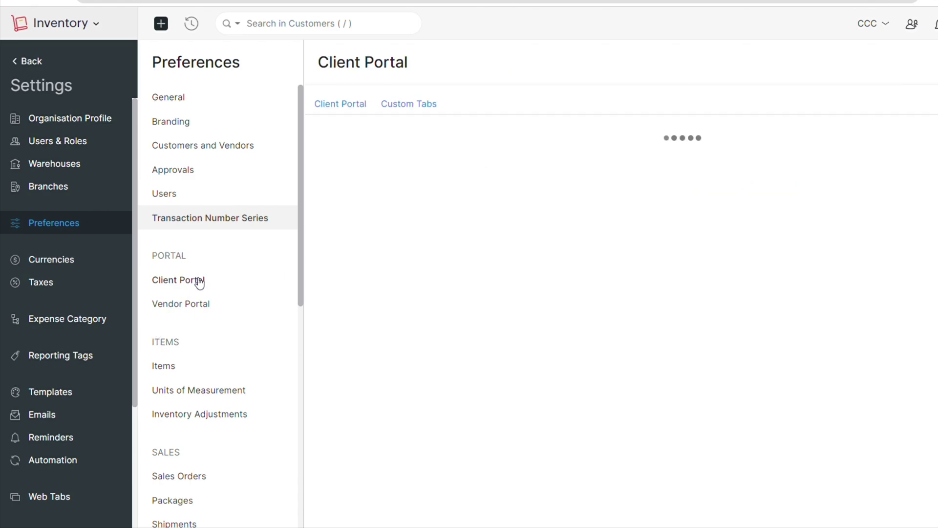
scroll(396, 298, down, 10)
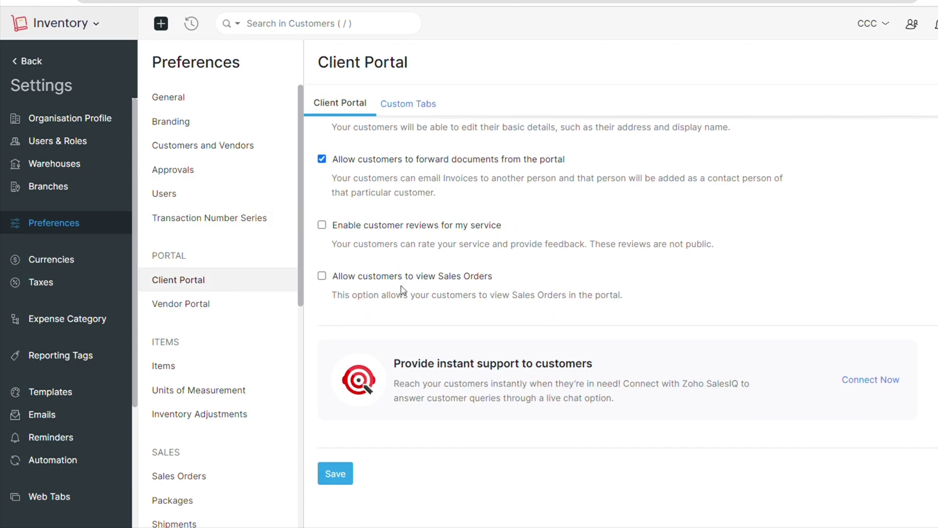
click(391, 101)
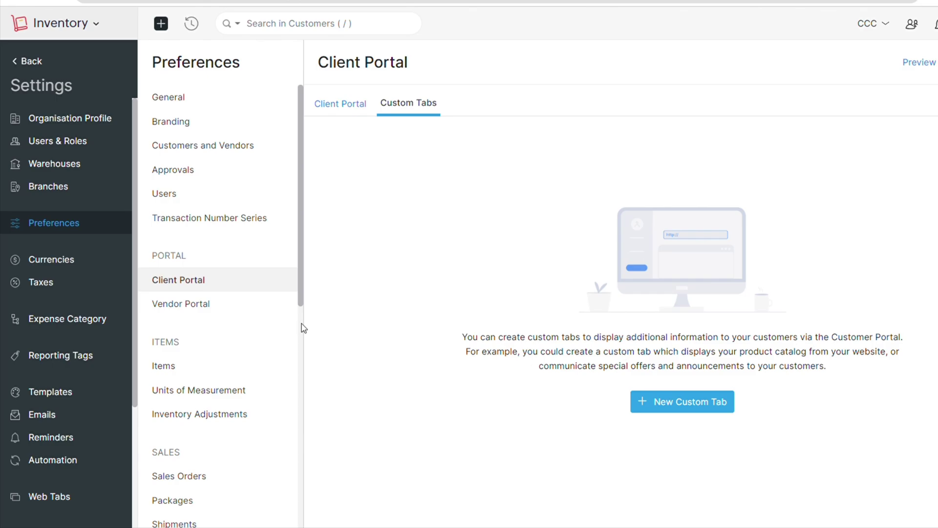
click(232, 303)
Review the Items preferences' field customization, custom buttons and related lists tabs
scroll(507, 230, down, 2)
click(223, 375)
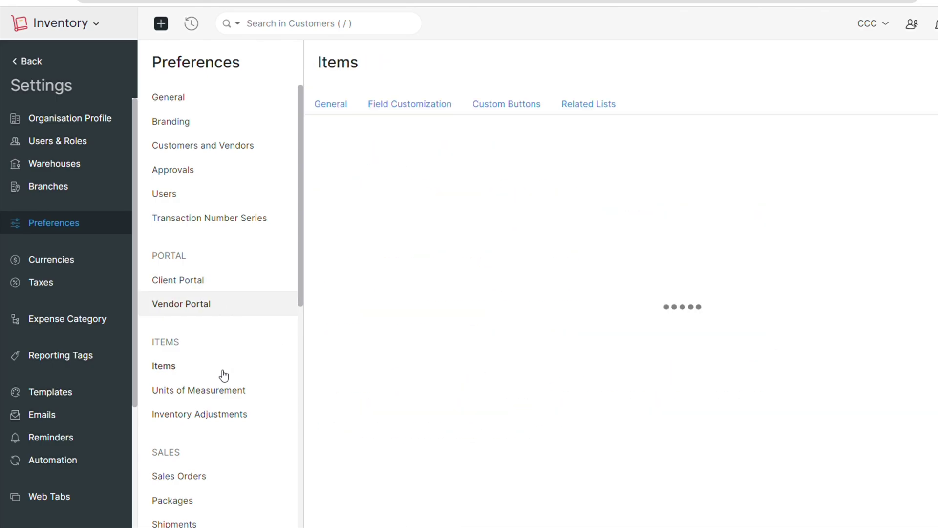
click(410, 104)
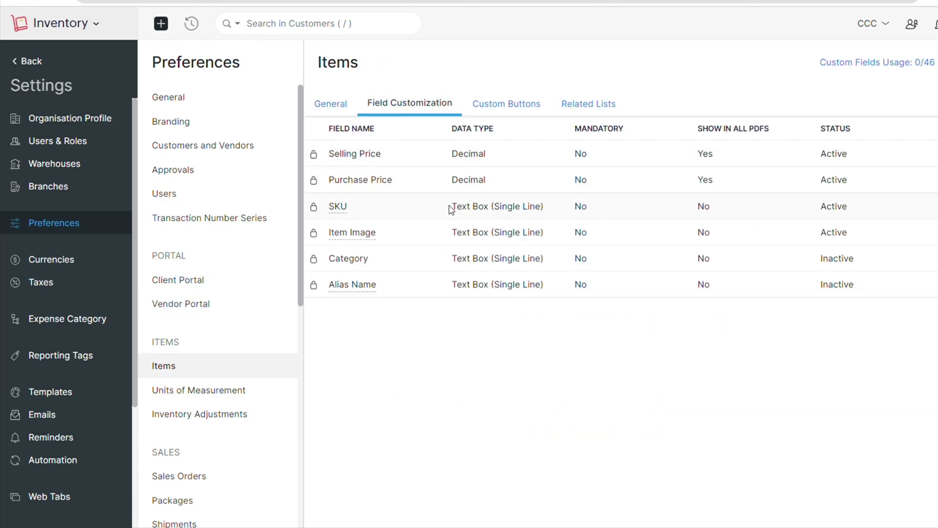
click(496, 111)
click(588, 104)
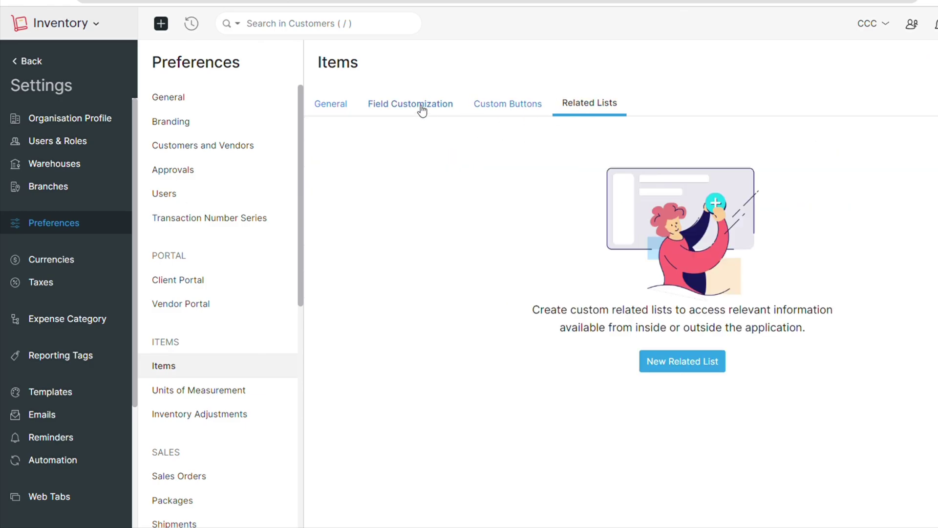
click(421, 105)
Look at the data types for a new custom item field, then cancel it
click(627, 179)
click(494, 144)
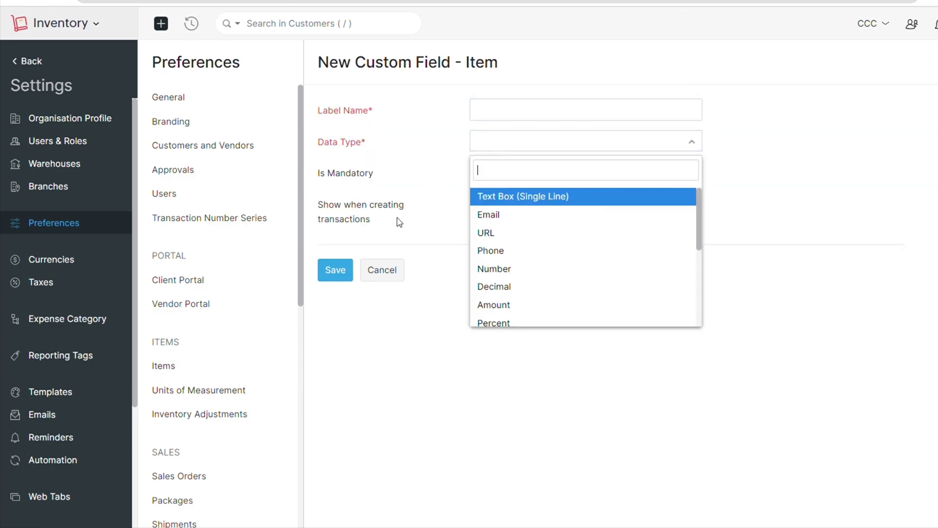
scroll(482, 265, down, 5)
click(386, 271)
View units of measurement, inventory adjustments, and every Sales Order preference tab
scroll(197, 384, down, 4)
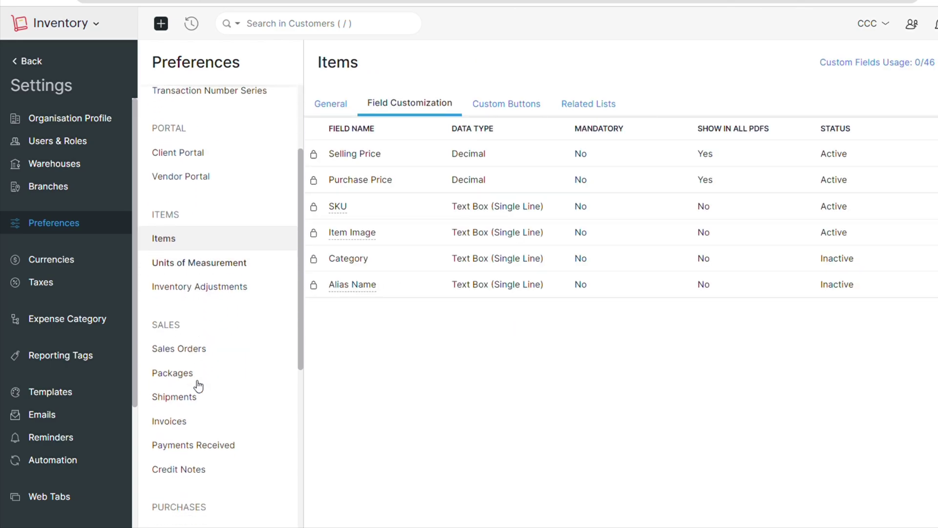
click(236, 196)
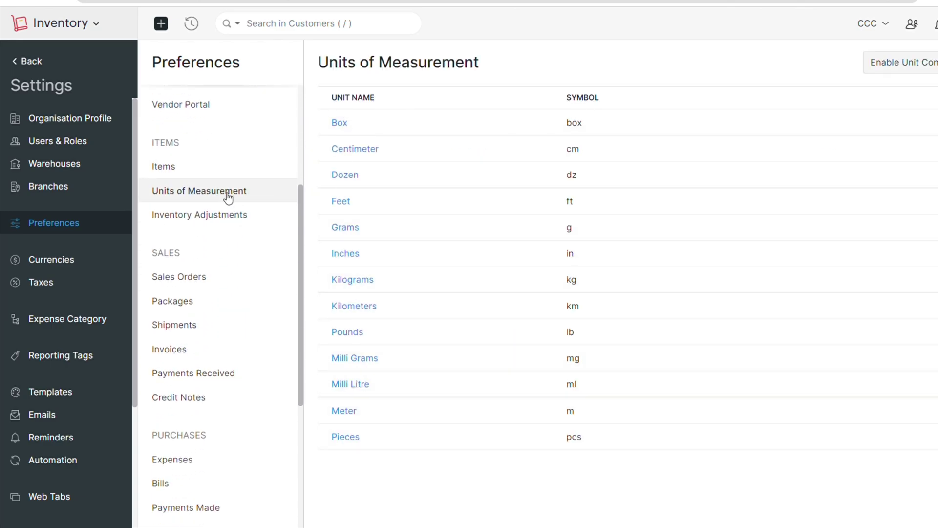
click(228, 221)
click(219, 279)
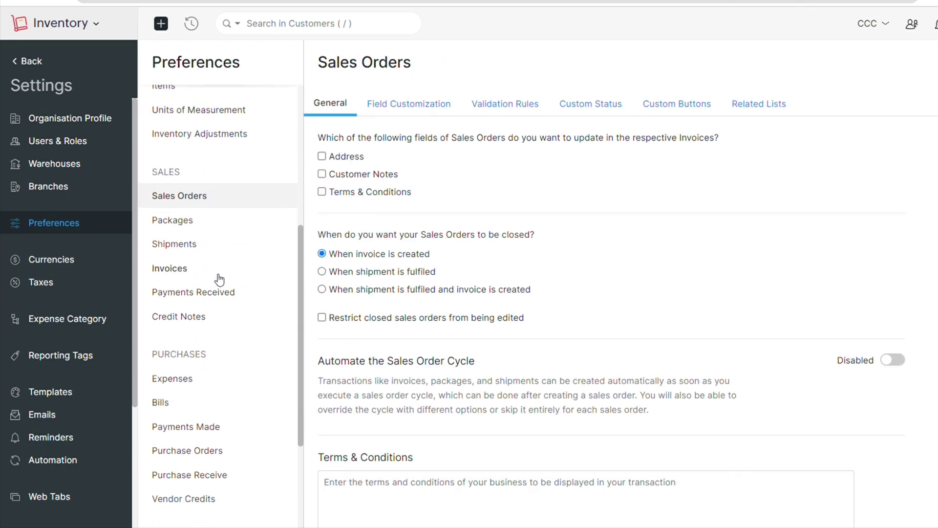
click(409, 102)
click(505, 102)
click(591, 105)
click(684, 103)
click(770, 104)
Browse the Packages, Shipments (including custom fields) and Invoices preferences
click(192, 220)
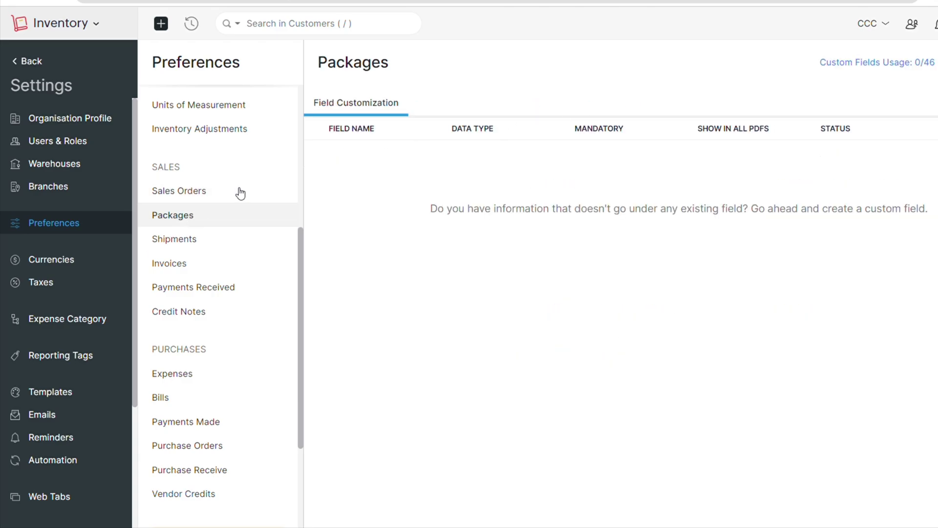
click(213, 248)
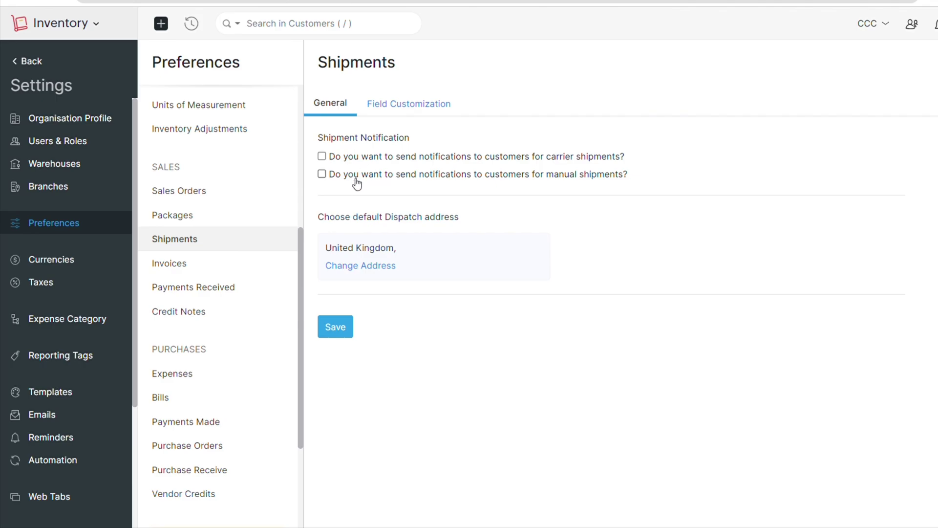
click(420, 104)
click(322, 108)
click(212, 266)
scroll(437, 220, down, 3)
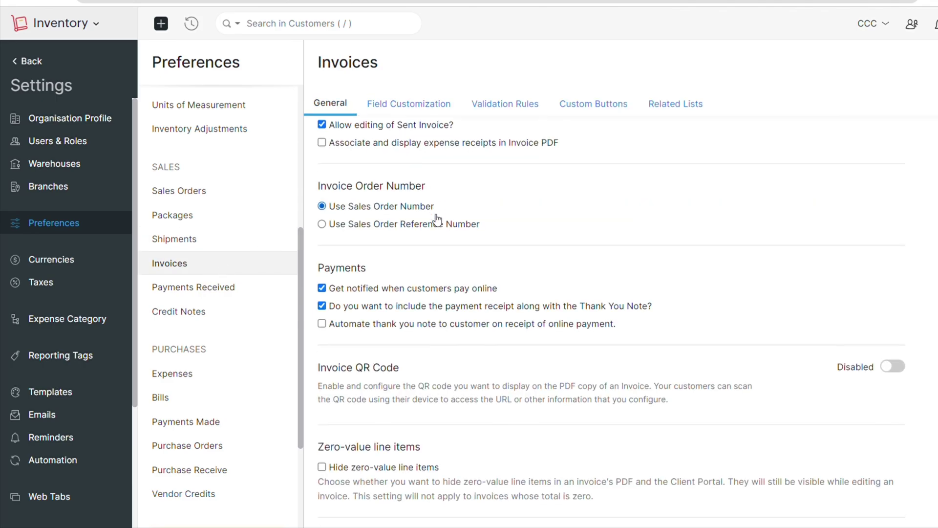
scroll(435, 218, up, 1)
scroll(436, 218, down, 10)
scroll(230, 212, down, 2)
View the Payments Received, Credit Notes and Expenses preferences, including vehicles and custom fields
click(246, 195)
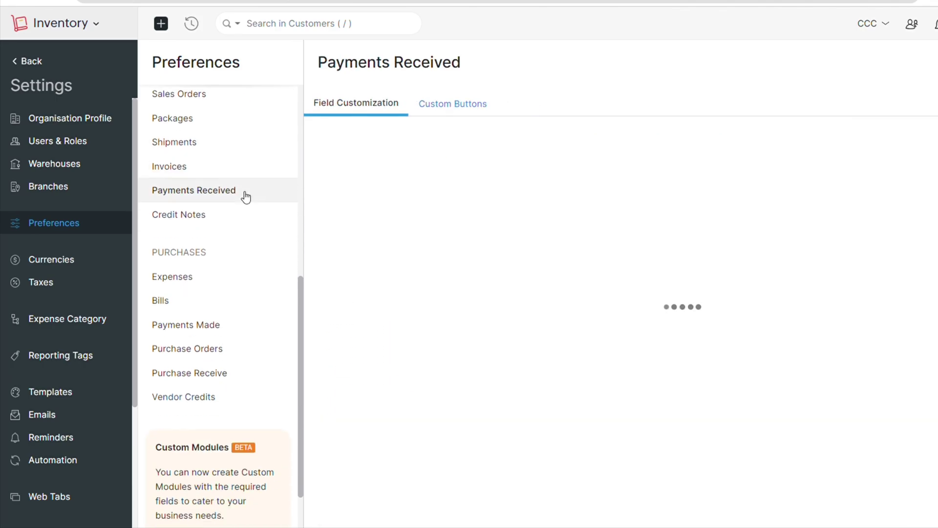
click(230, 217)
scroll(225, 225, down, 1)
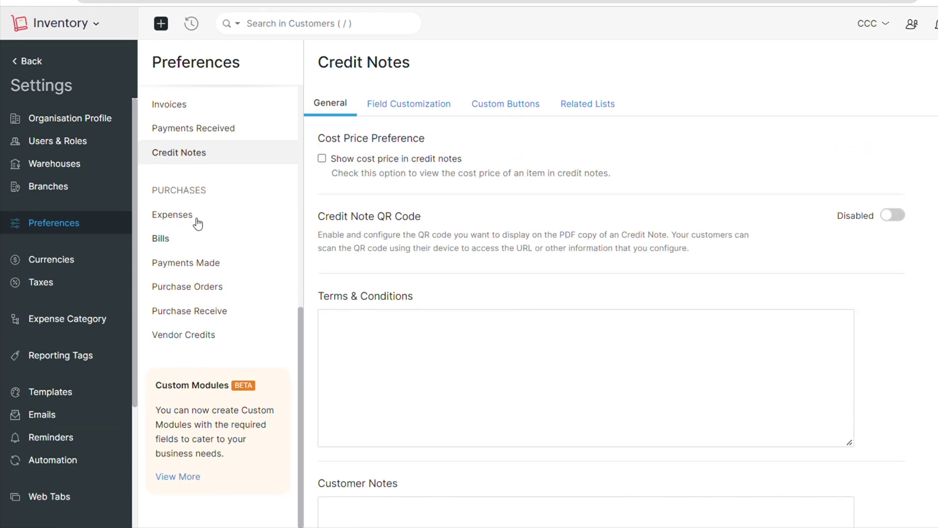
click(200, 218)
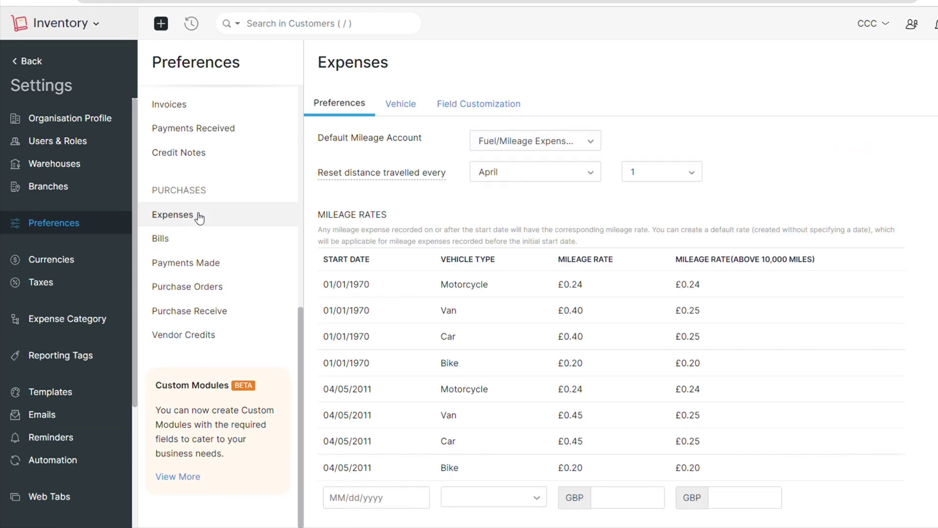
click(403, 108)
click(455, 105)
click(332, 104)
scroll(476, 322, down, 1)
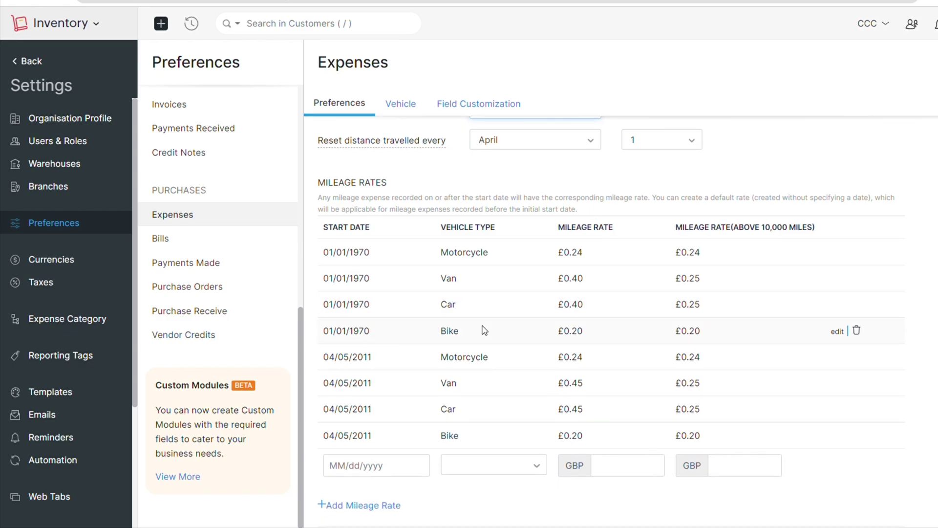
Browse the Bills, Payments Made, Purchase Orders, Purchase Receive and Vendor Credits preferences
click(161, 238)
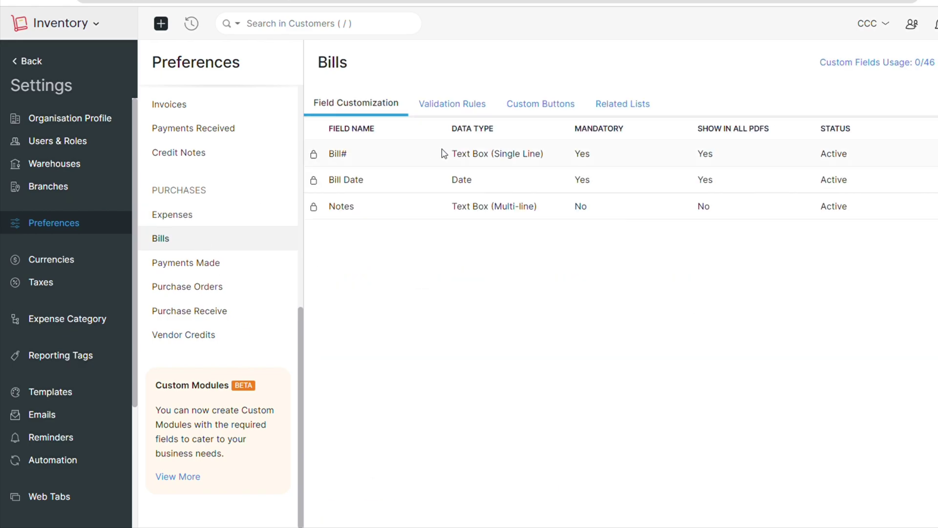
click(217, 273)
click(220, 287)
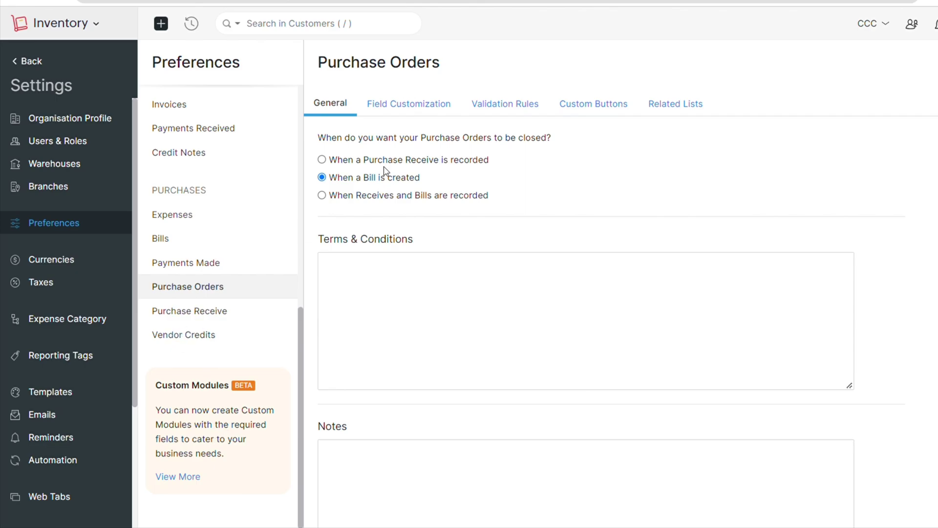
click(207, 311)
click(214, 338)
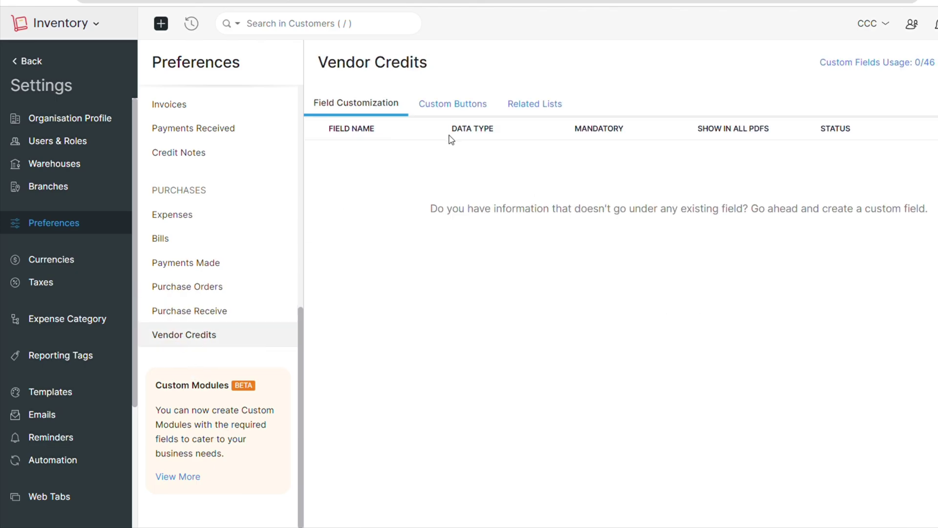
click(452, 102)
click(524, 101)
Read the Custom Modules introduction, open and discard a new module, then go to Currencies
click(174, 477)
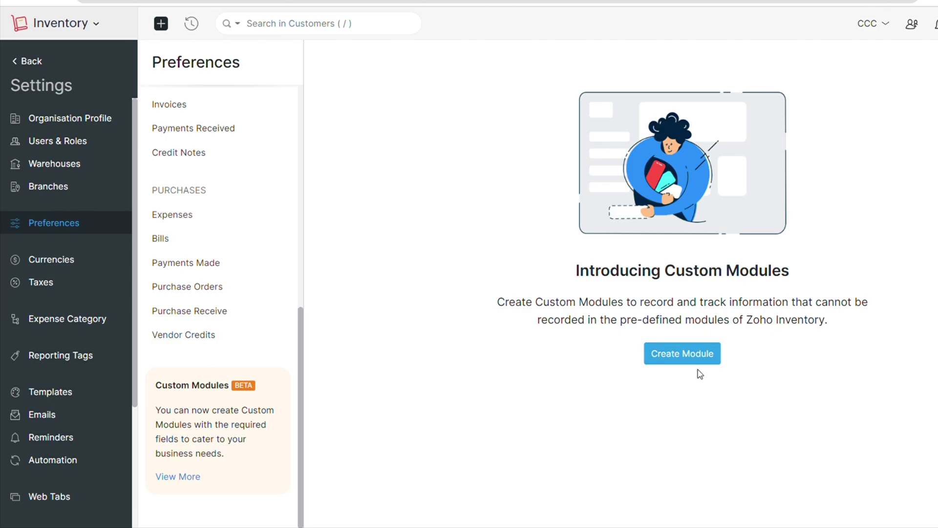
click(693, 353)
click(434, 221)
click(83, 261)
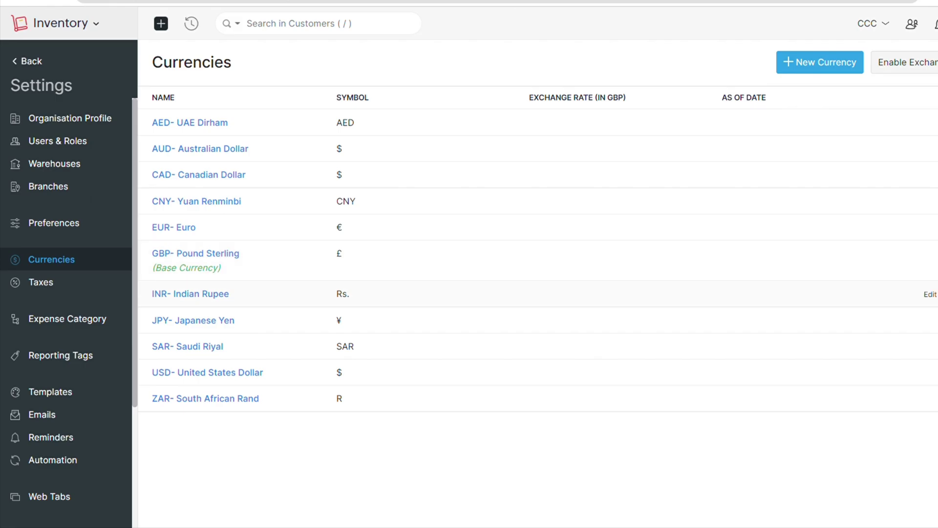
Start a new currency with code GIP (Gibraltar Pound), then cancel without saving
click(820, 62)
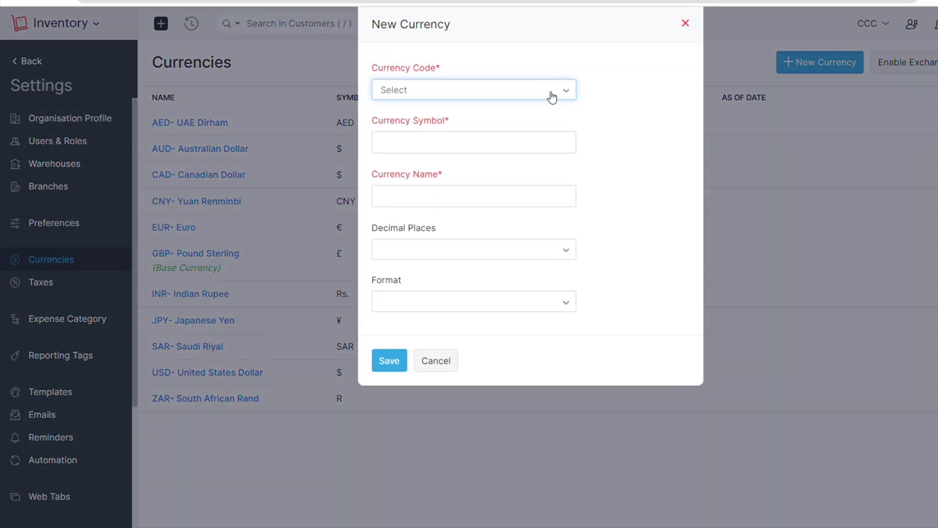
click(553, 96)
text(gip)
key(Return)
click(484, 153)
key(Tab)
click(453, 365)
Mark the business as VAT registered in Taxes, then read the Construction Industry Scheme page
click(83, 292)
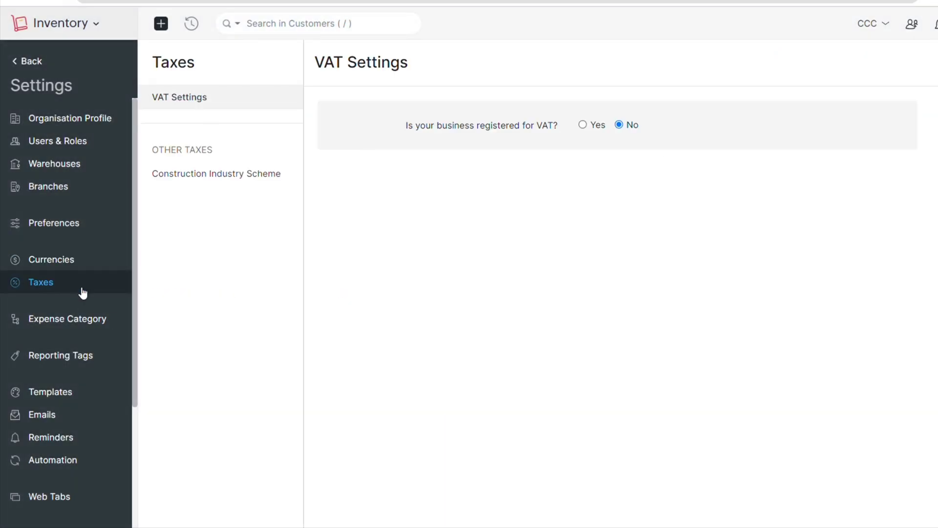
click(583, 125)
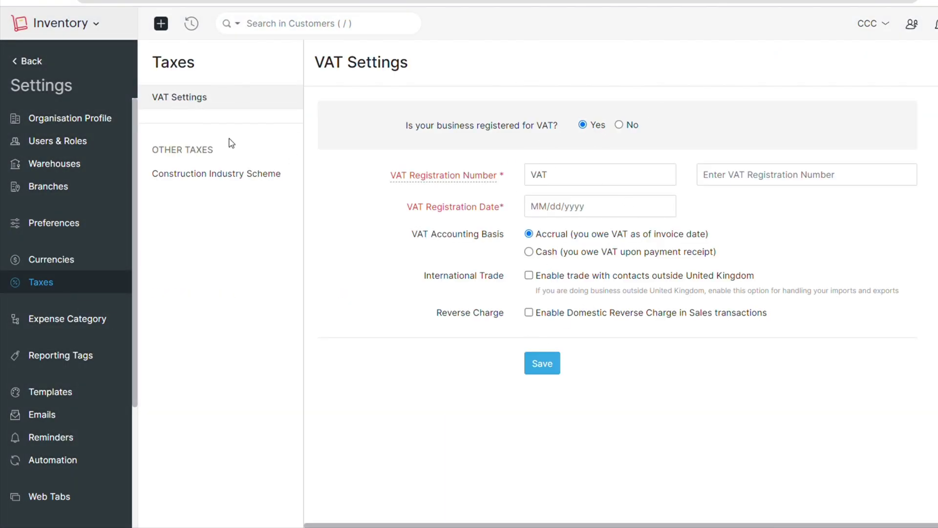
click(240, 177)
scroll(474, 226, down, 4)
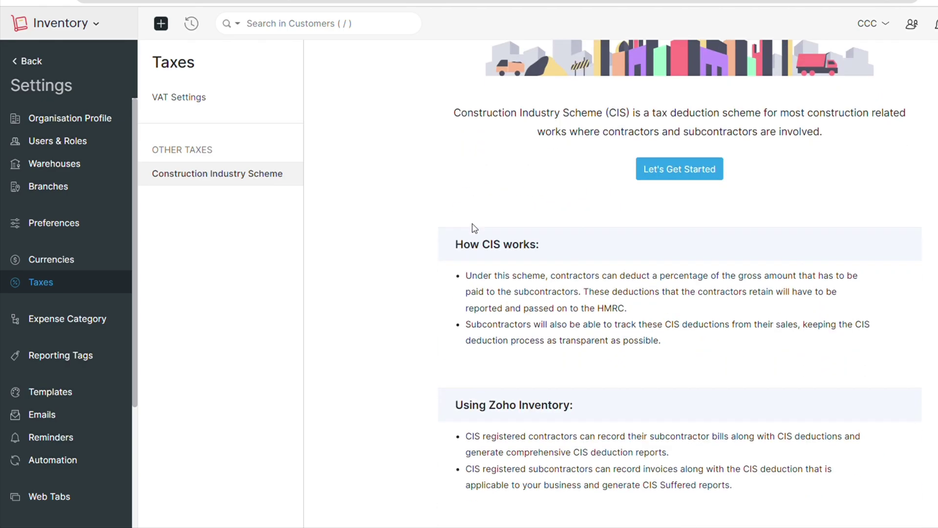
Scroll through the expense categories, then start a new reporting tag
click(103, 323)
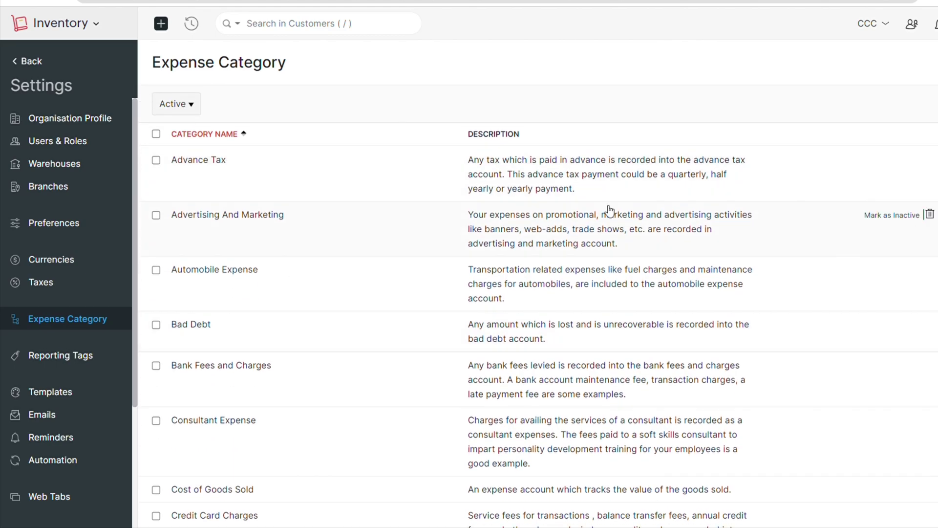
scroll(609, 211, down, 15)
scroll(609, 211, down, 3)
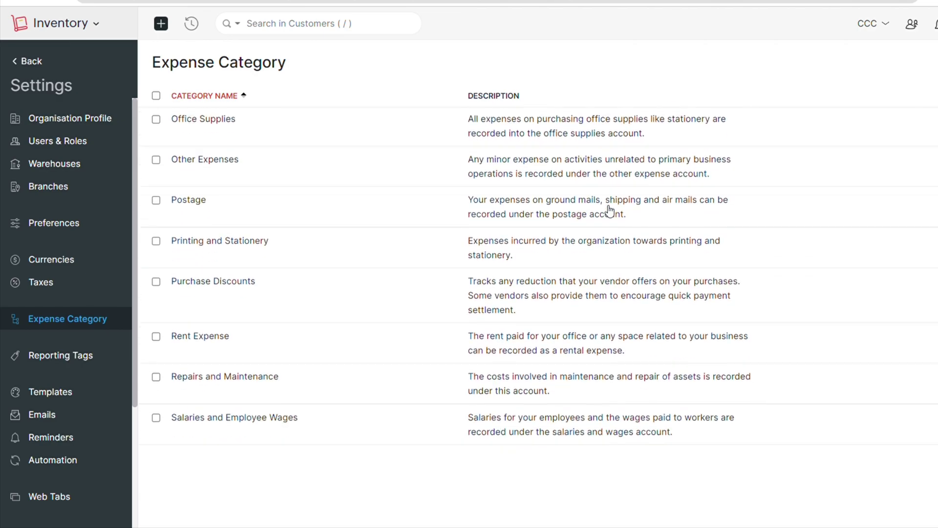
click(59, 356)
click(498, 206)
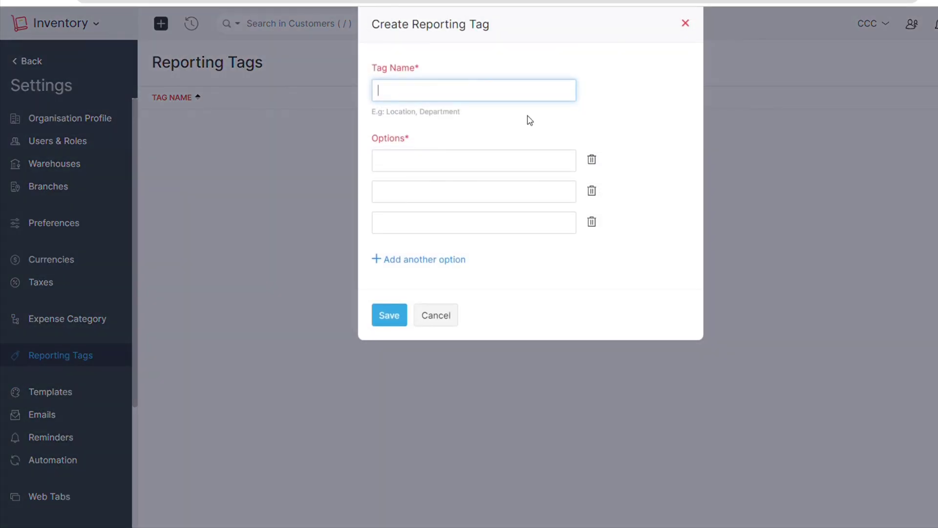
Discard the reporting tag and browse the invoice template gallery
click(440, 318)
click(73, 392)
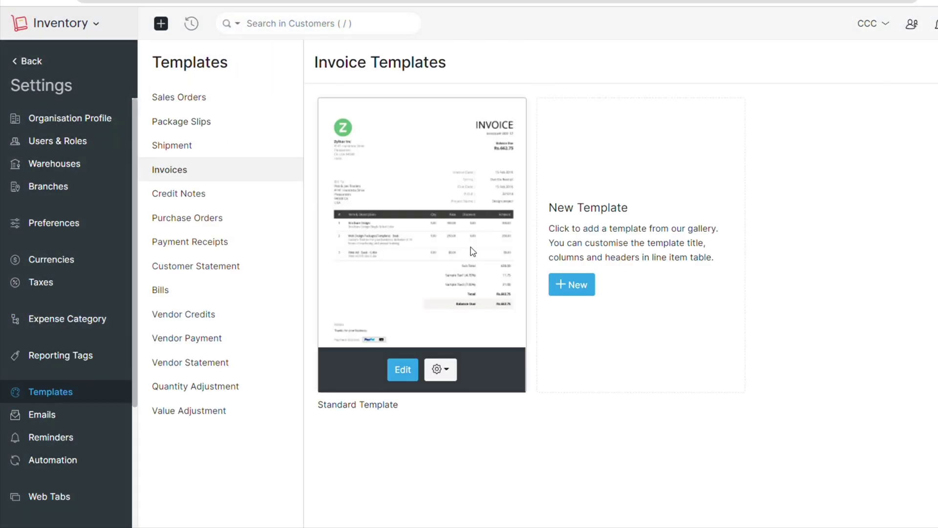
click(571, 285)
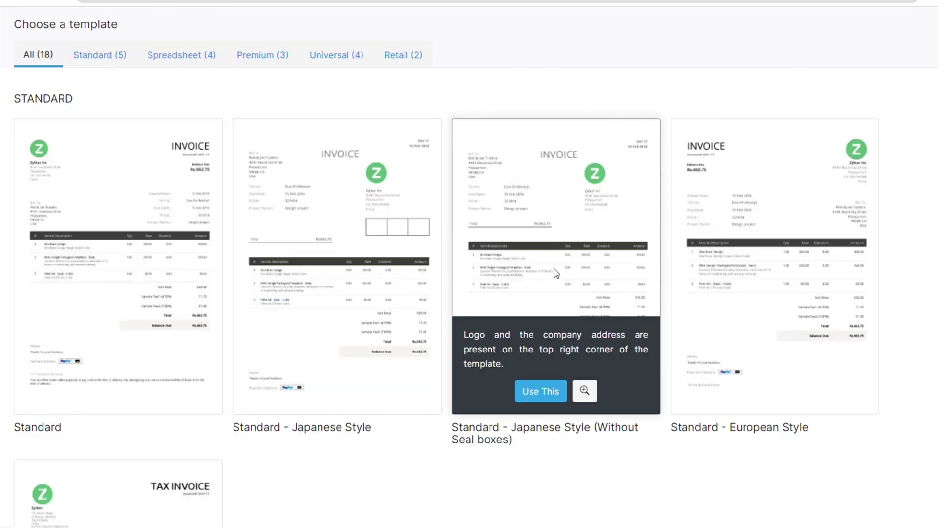
scroll(204, 380, down, 12)
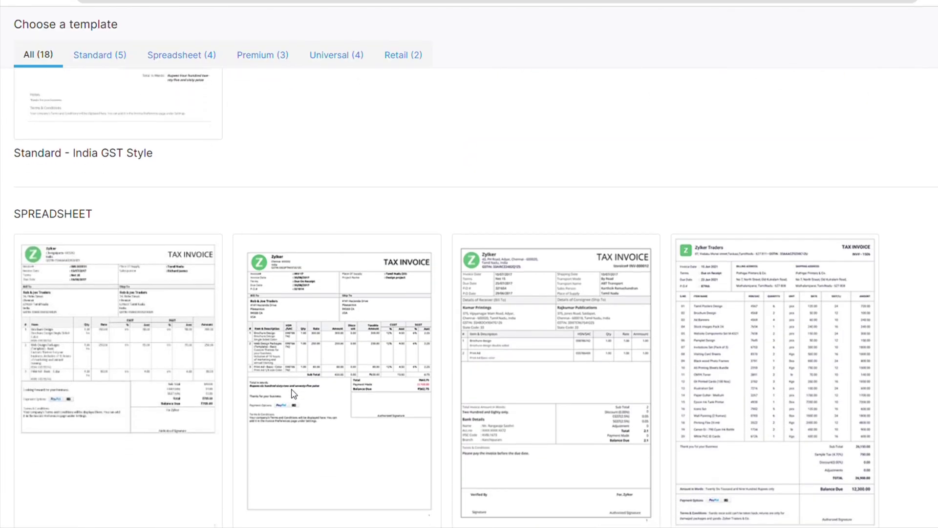
scroll(336, 351, down, 15)
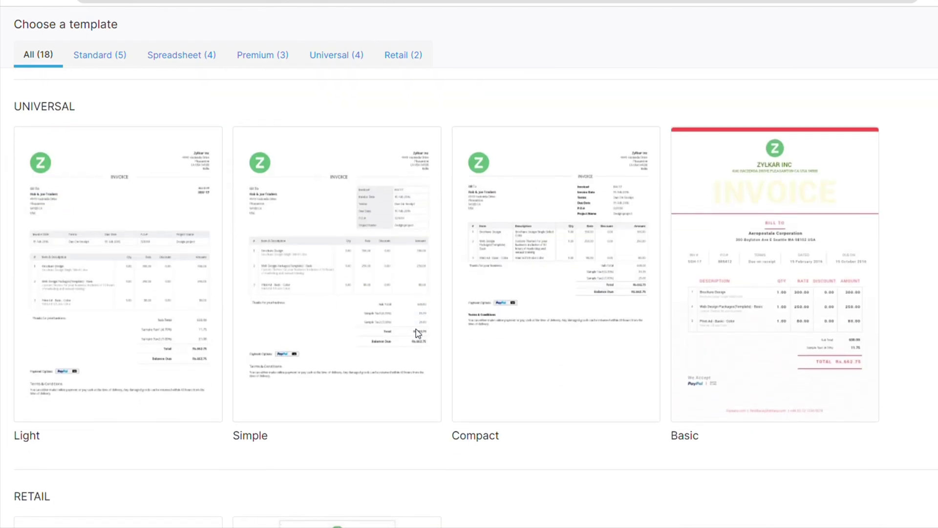
scroll(727, 306, down, 9)
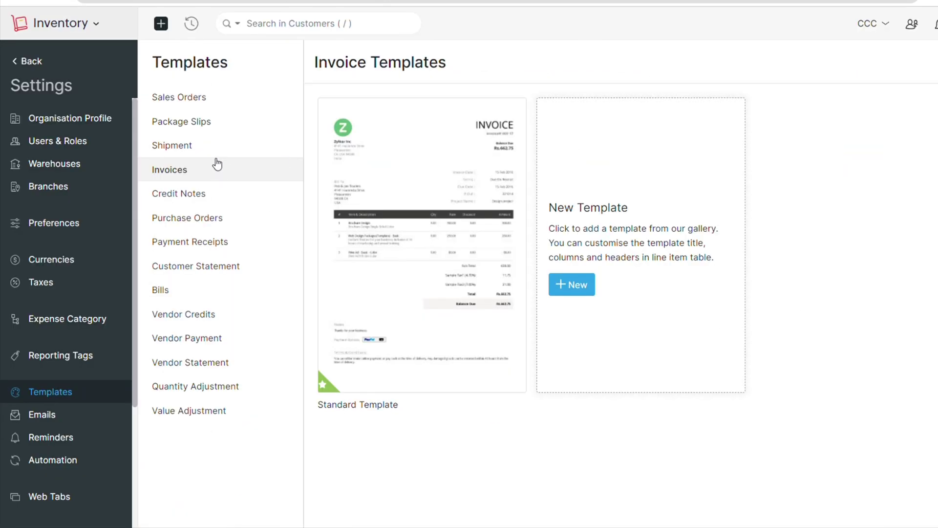
Browse the shipment and sales order template galleries
click(225, 149)
click(572, 285)
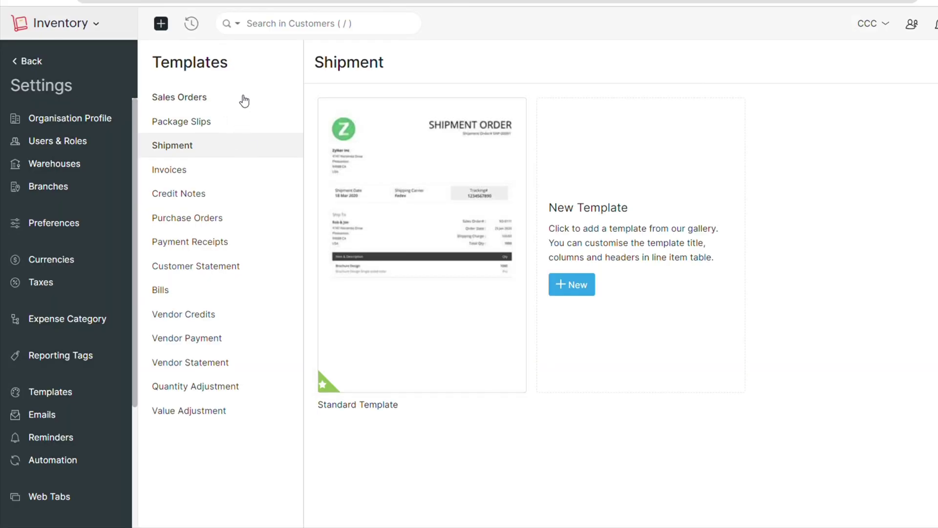
click(245, 102)
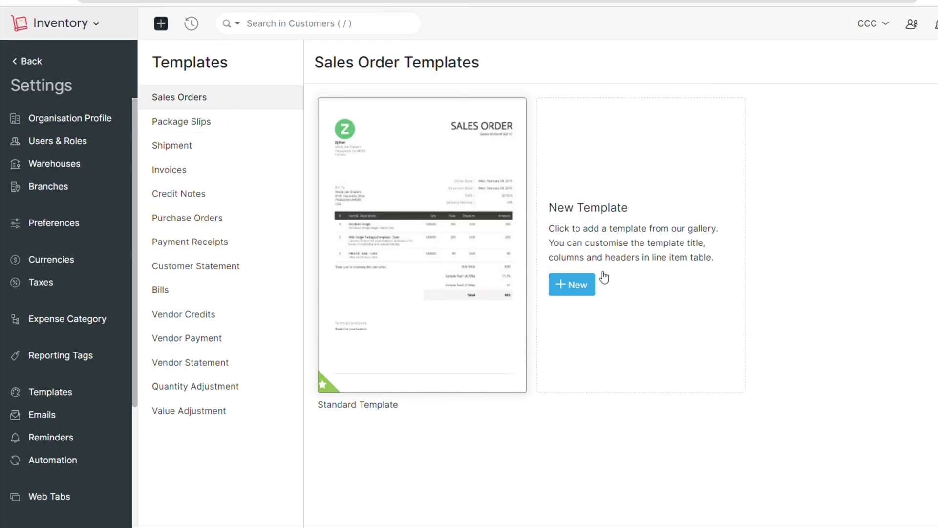
click(589, 283)
scroll(380, 278, down, 14)
scroll(381, 278, down, 8)
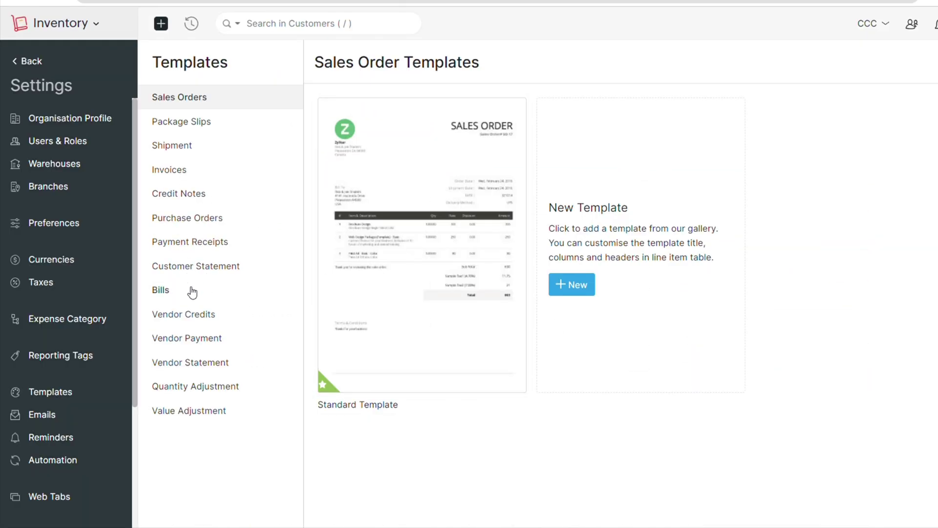
View purchase order, payment receipt, customer and vendor statement, and quantity adjustment templates
click(192, 292)
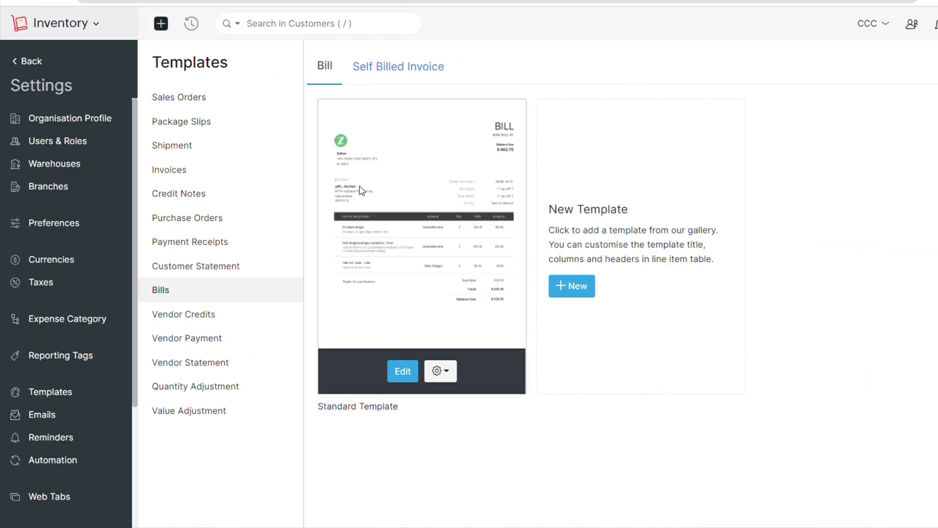
click(198, 221)
click(200, 243)
click(205, 265)
click(210, 363)
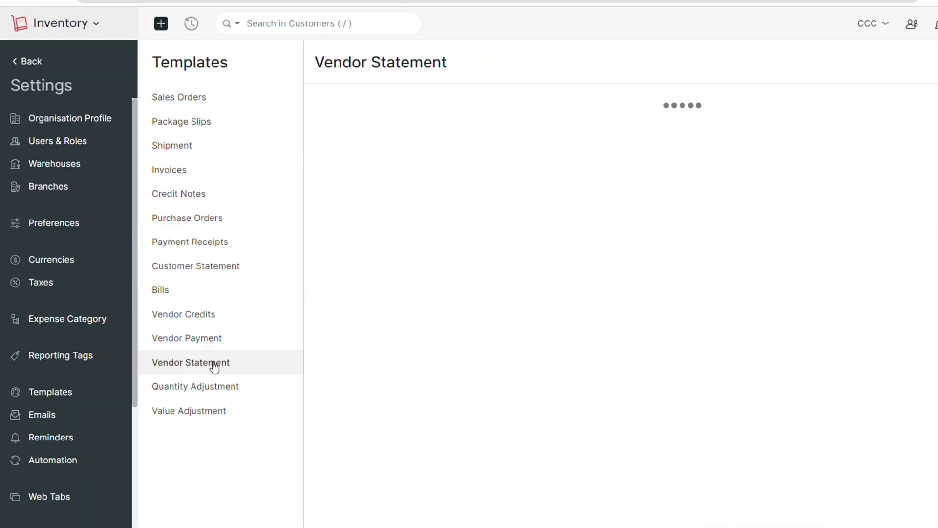
View value adjustment templates, then the Emails sender preferences and Email Insights
click(220, 387)
click(224, 413)
scroll(53, 382, down, 1)
click(72, 359)
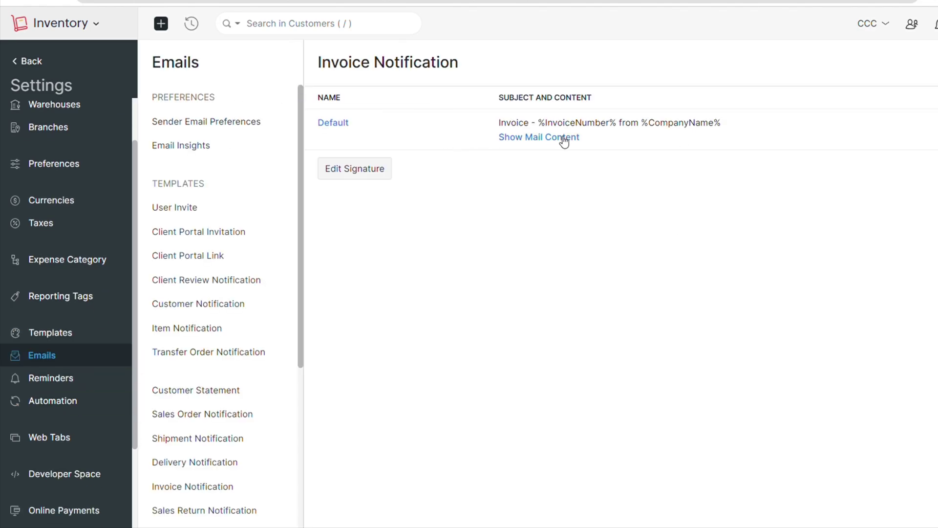
click(235, 126)
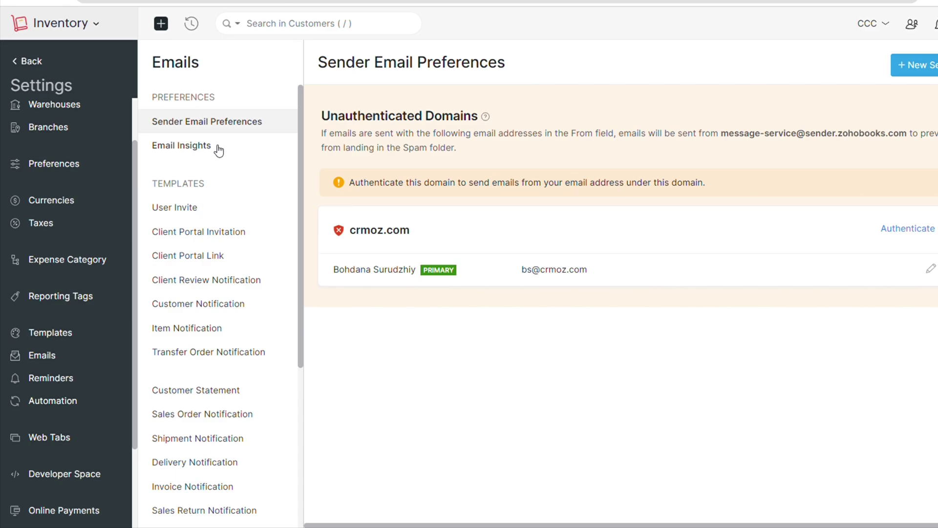
click(218, 149)
Review the User Invite, Client Portal, Client Review and Sales Return email templates without editing
click(185, 209)
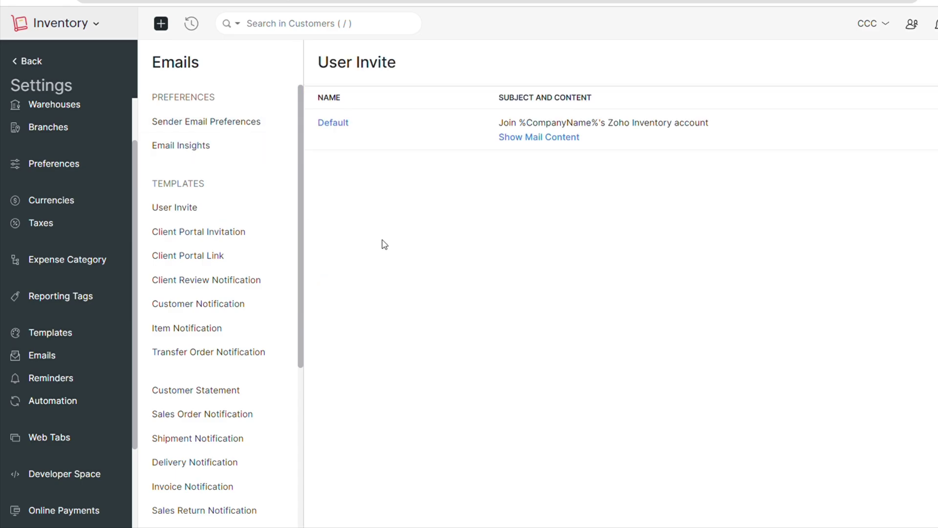
click(235, 232)
click(216, 257)
click(218, 279)
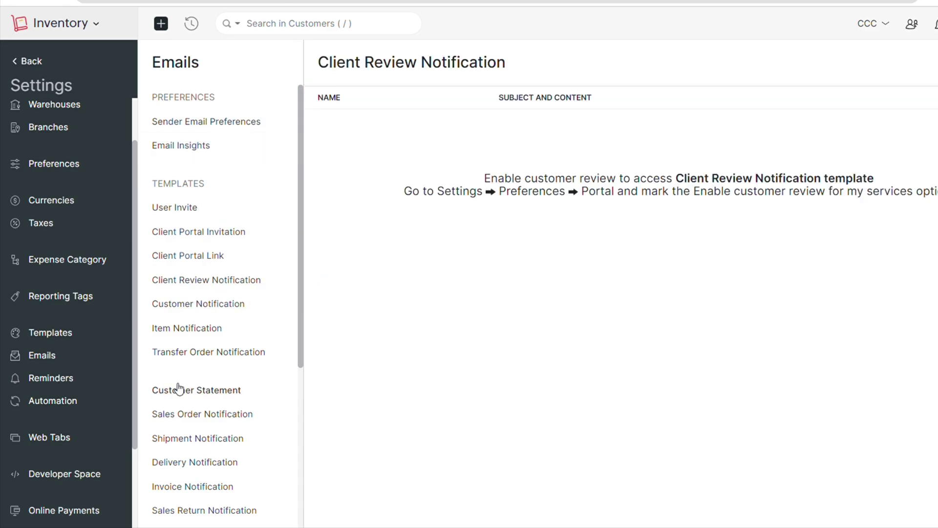
scroll(179, 389, down, 5)
click(236, 257)
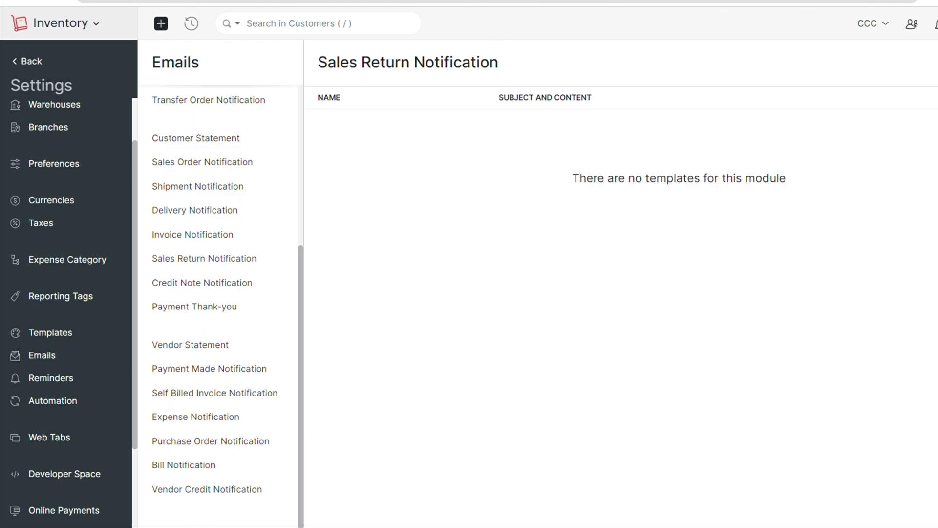
click(386, 515)
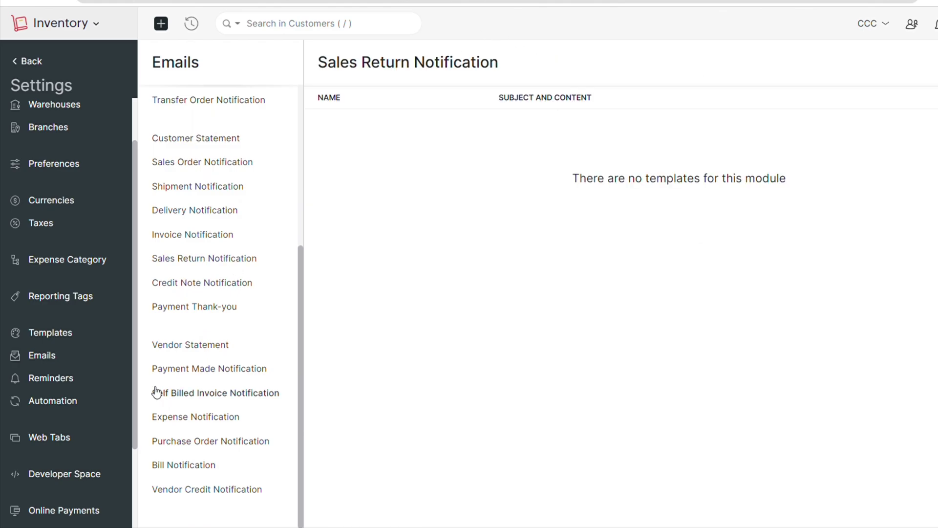
click(69, 377)
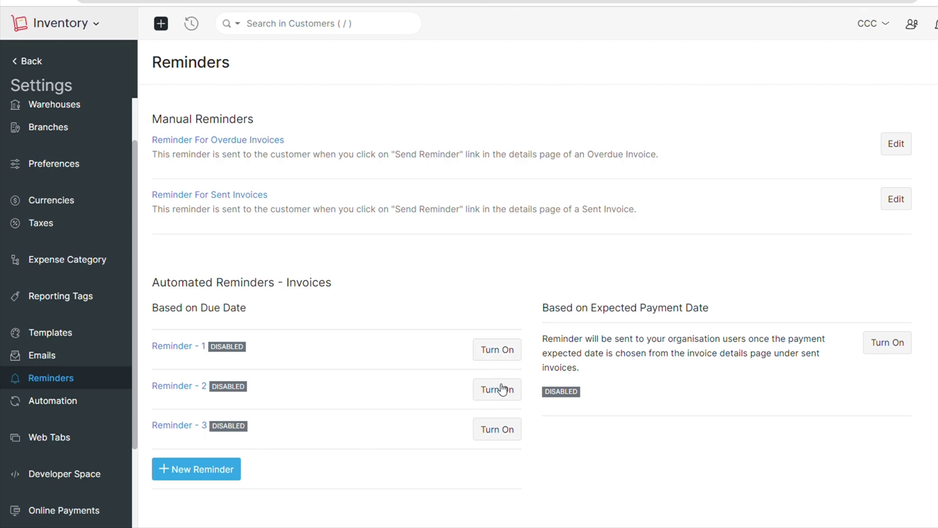
View the Automation email alerts, in-app notifications, field updates, webhooks and custom functions
click(91, 403)
click(242, 131)
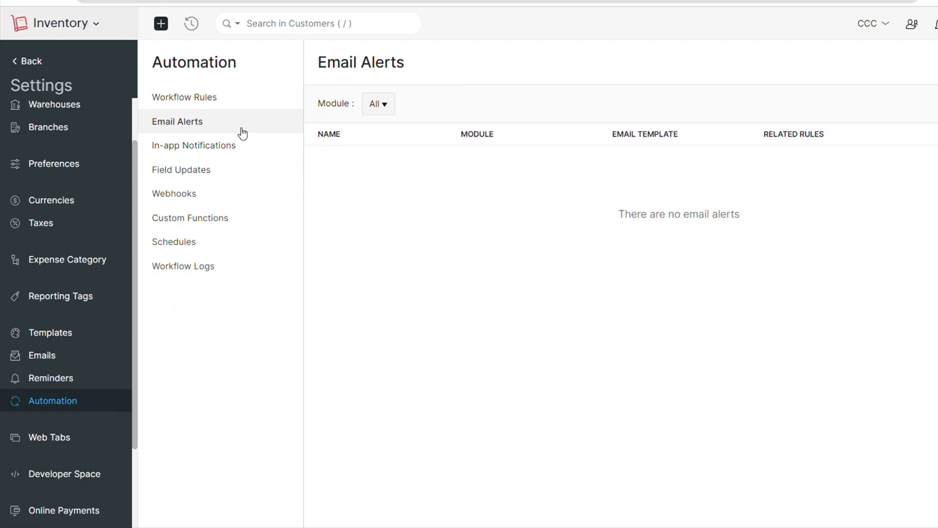
click(240, 147)
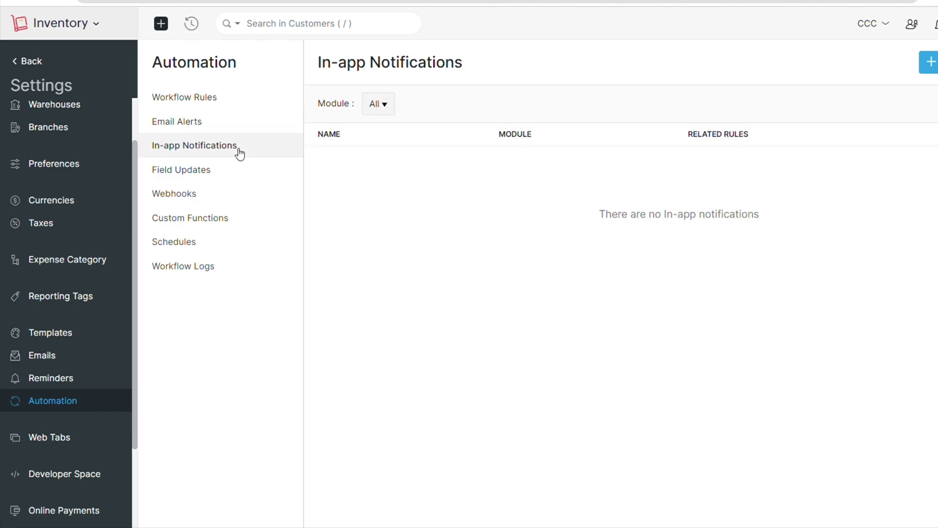
click(242, 171)
click(235, 194)
click(230, 218)
Start and abandon a new web tab, then check Developer Space API usage
click(62, 442)
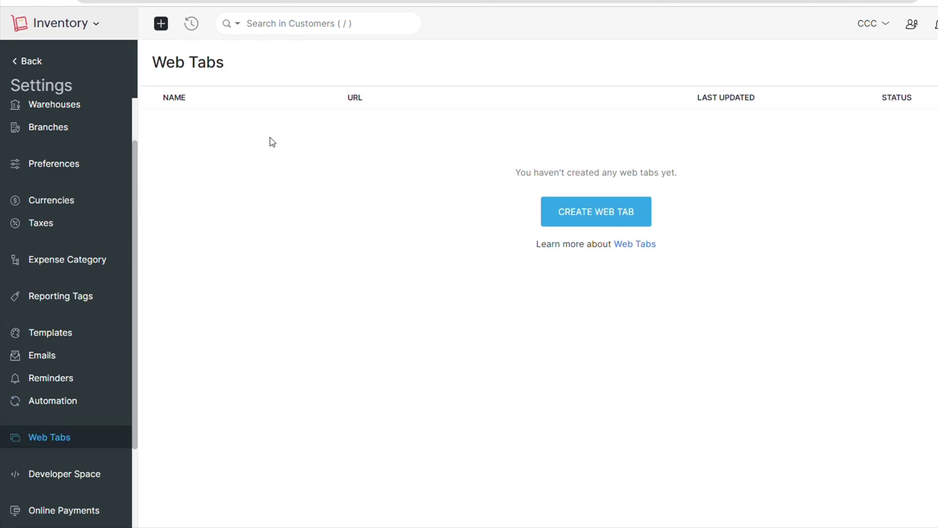
click(580, 217)
click(402, 305)
scroll(10, 440, down, 3)
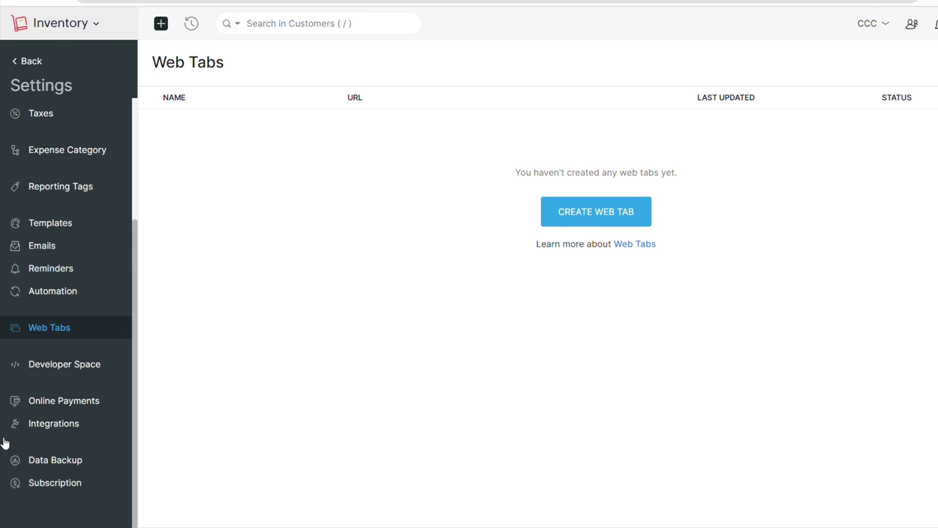
click(68, 364)
click(205, 123)
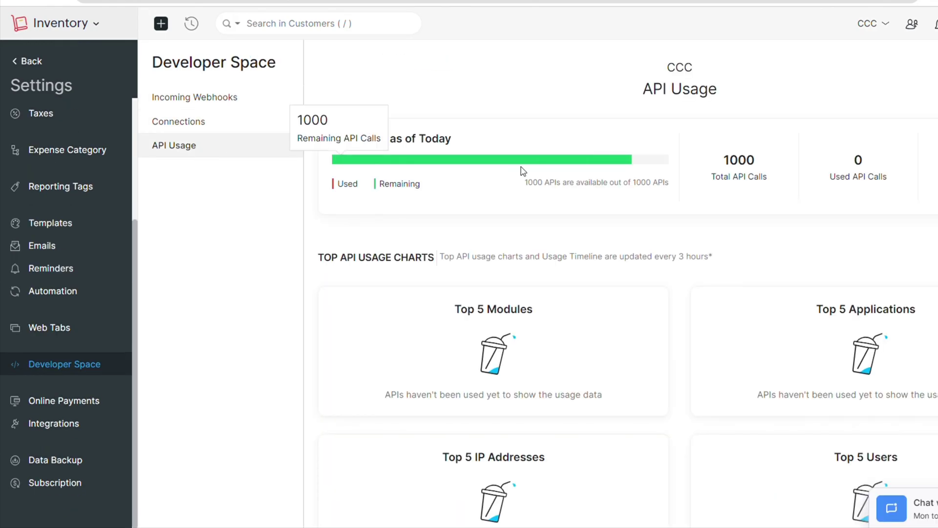
scroll(524, 173, down, 3)
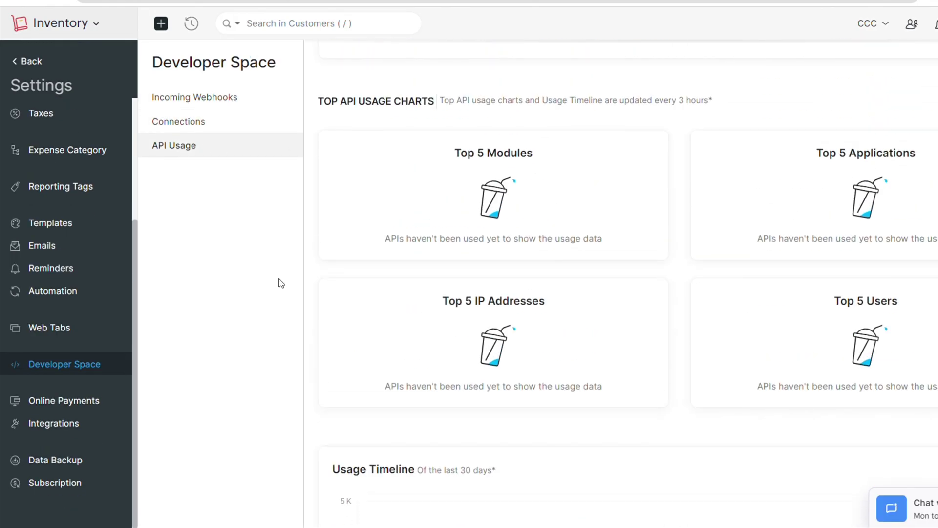
Look through Online Payments, Integrations, Data Backup and the Subscription usage details
click(73, 402)
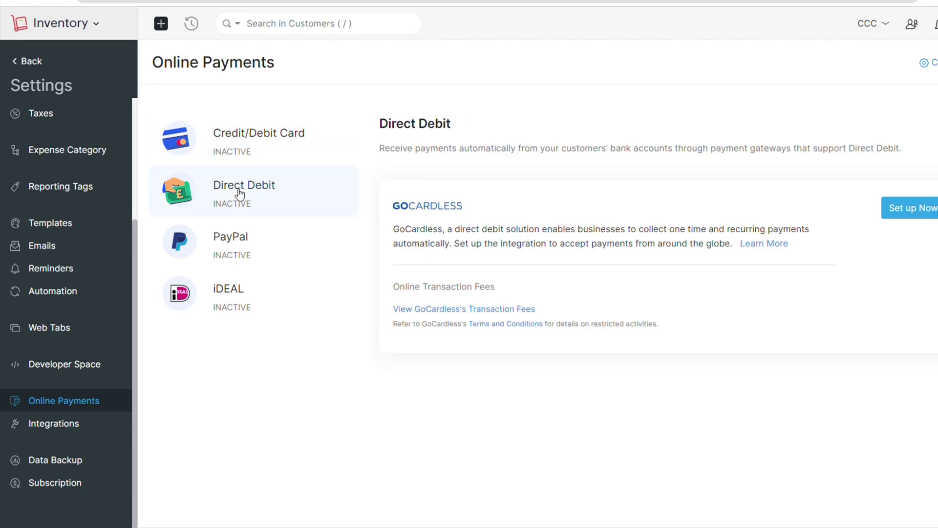
click(66, 424)
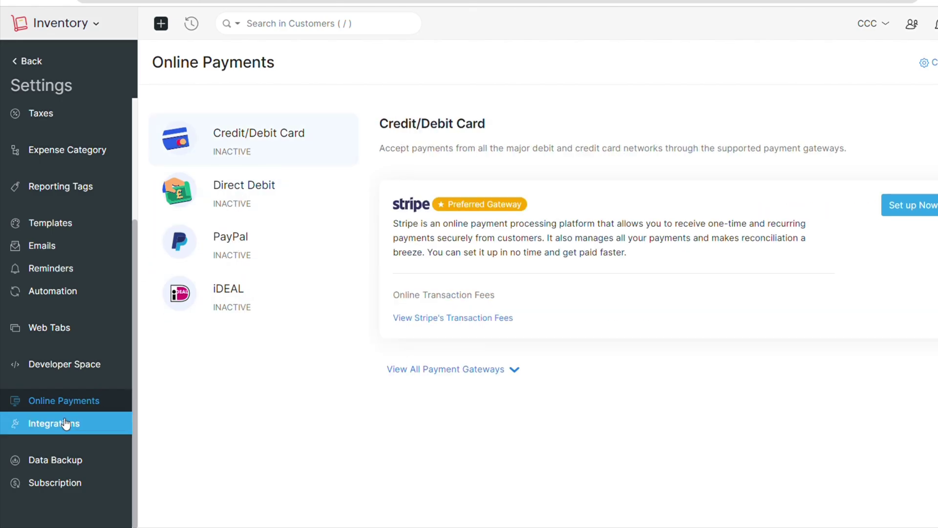
scroll(489, 244, down, 8)
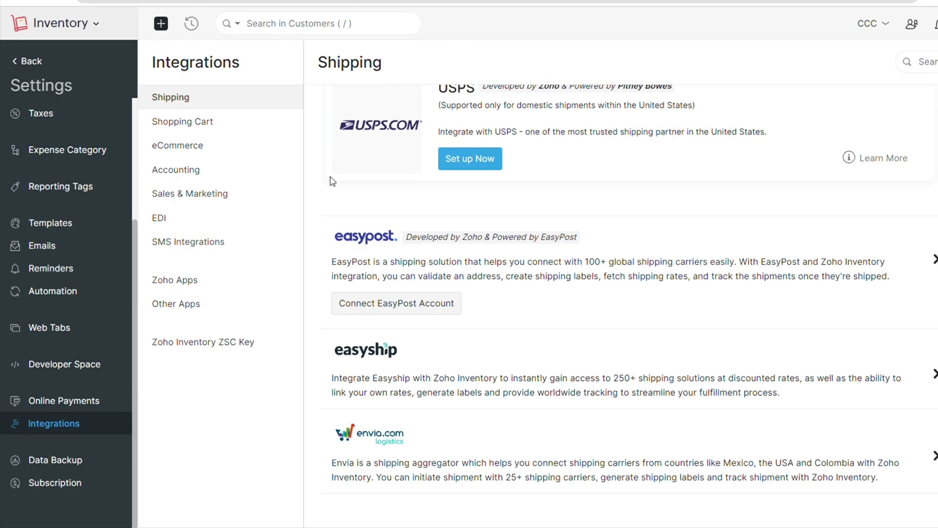
click(58, 460)
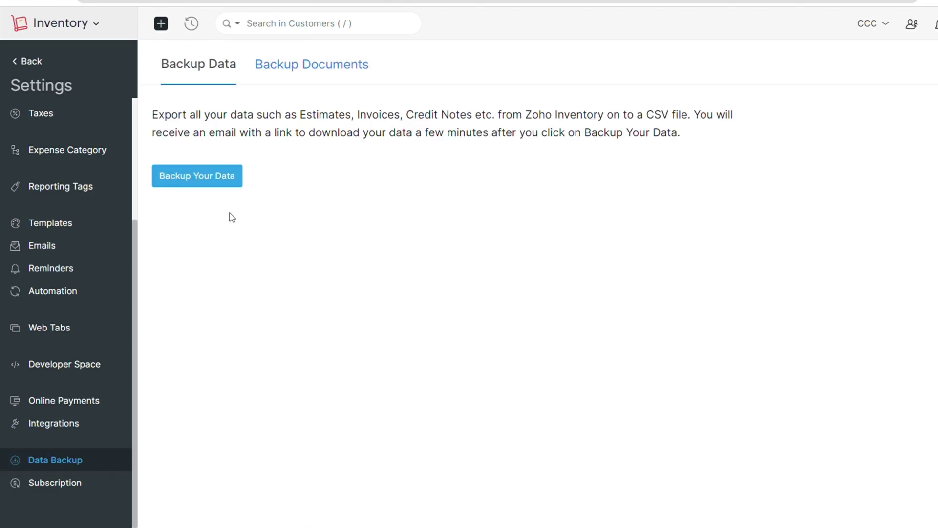
click(59, 482)
scroll(283, 199, down, 3)
scroll(285, 199, up, 3)
scroll(285, 198, down, 3)
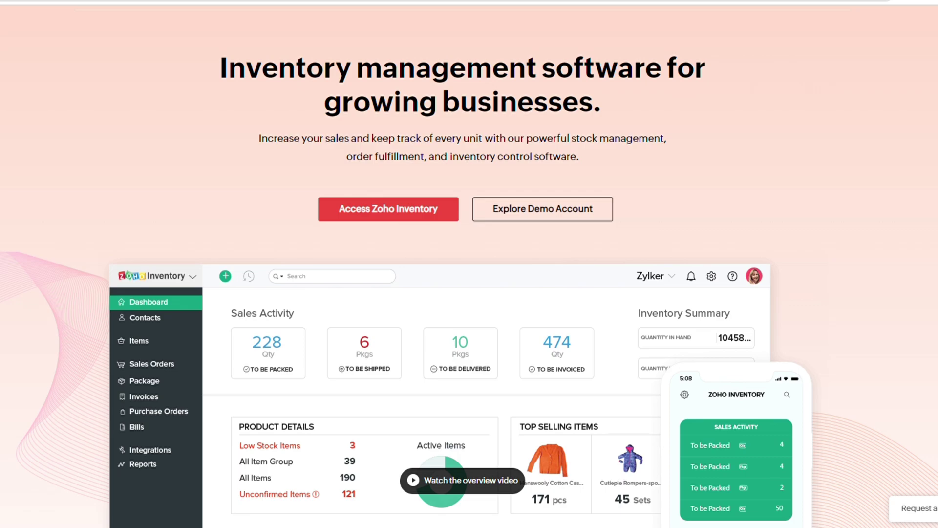
Scroll the homepage past features, integrations and mobile app to the six pricing plans, Free €0 to Ultimate €329
scroll(470, 264, down, 7)
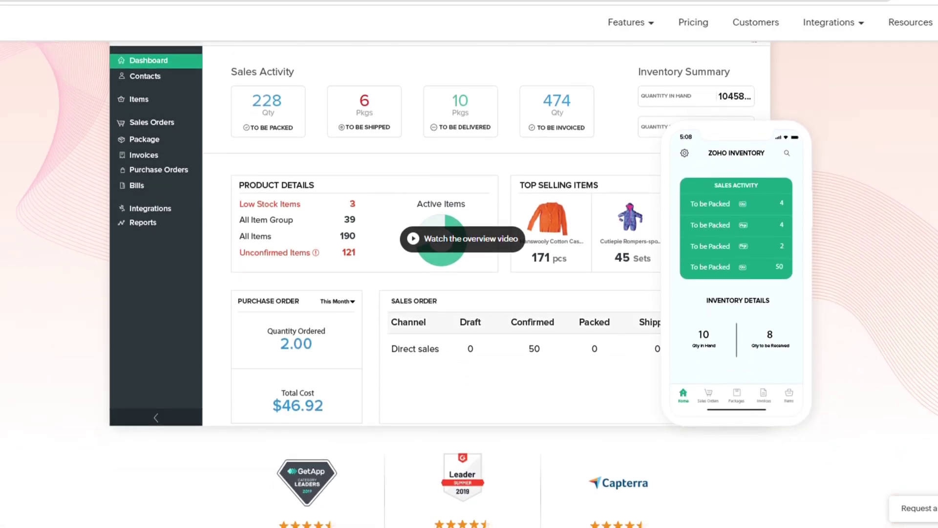
scroll(469, 264, down, 8)
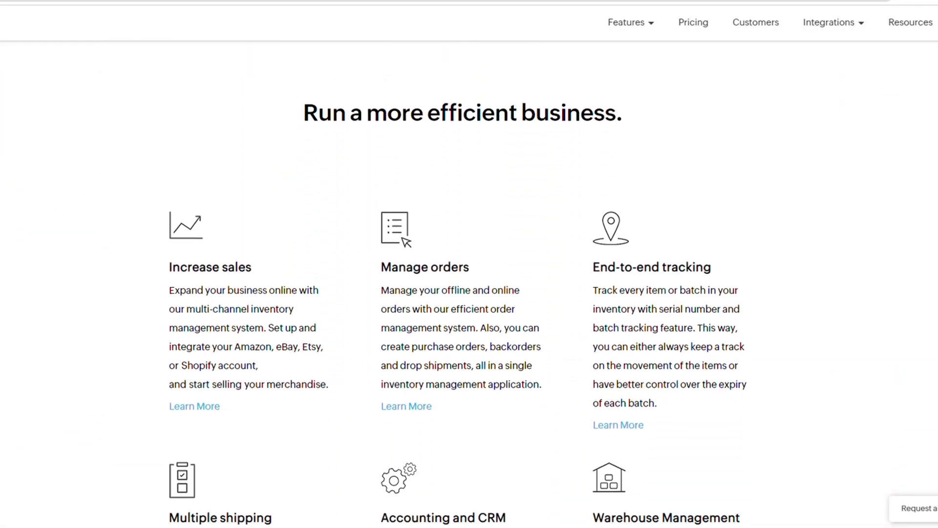
scroll(469, 264, down, 4)
scroll(469, 264, down, 10)
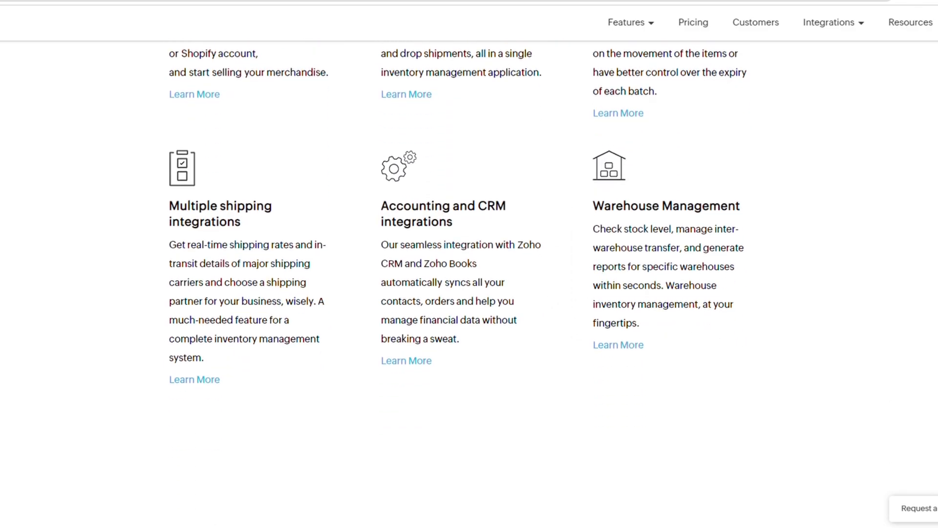
scroll(469, 264, down, 7)
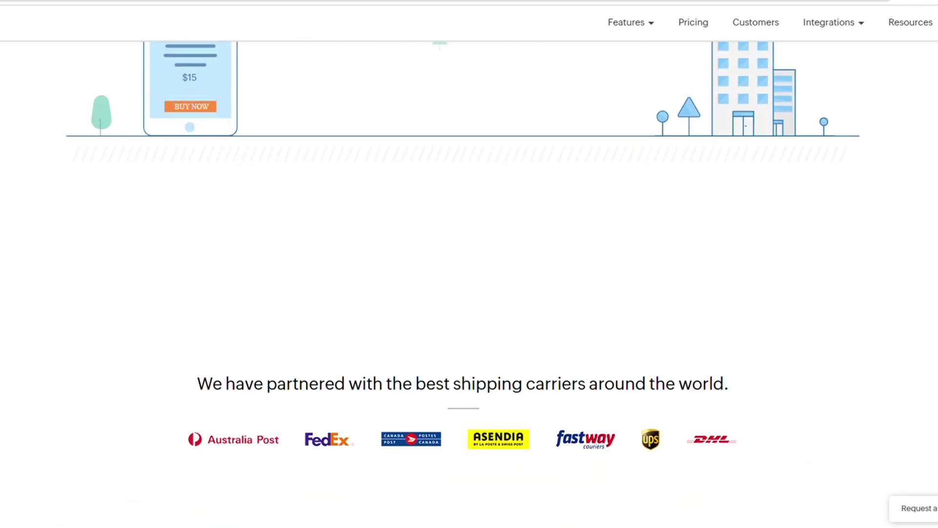
scroll(469, 264, down, 2)
scroll(470, 264, down, 4)
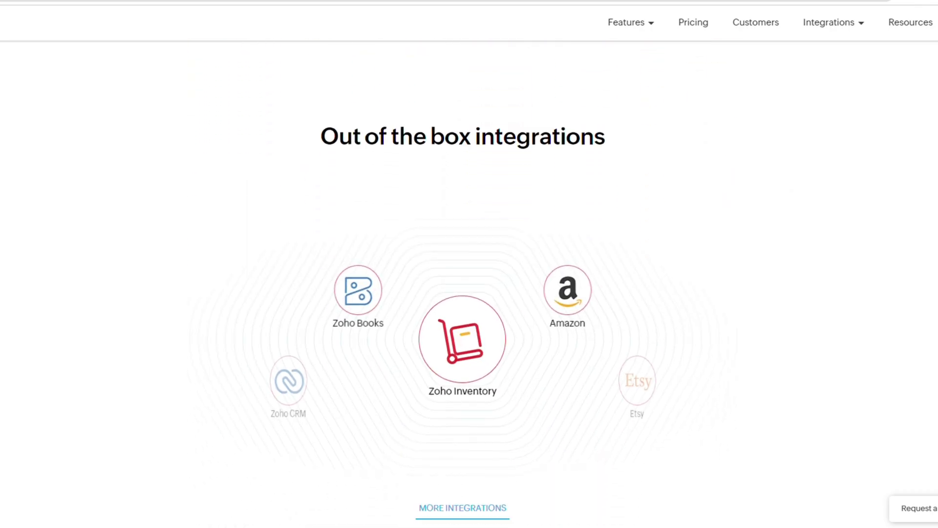
scroll(469, 264, down, 3)
scroll(469, 264, down, 7)
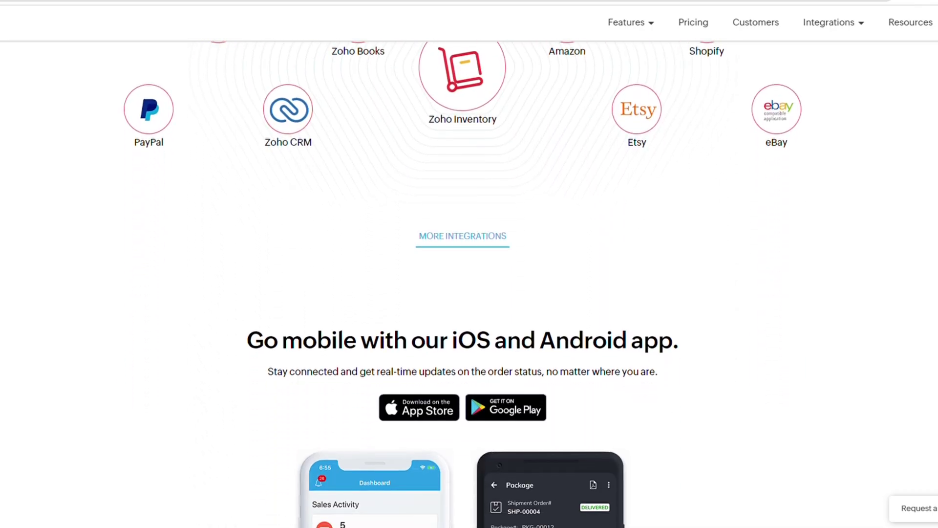
scroll(469, 264, down, 6)
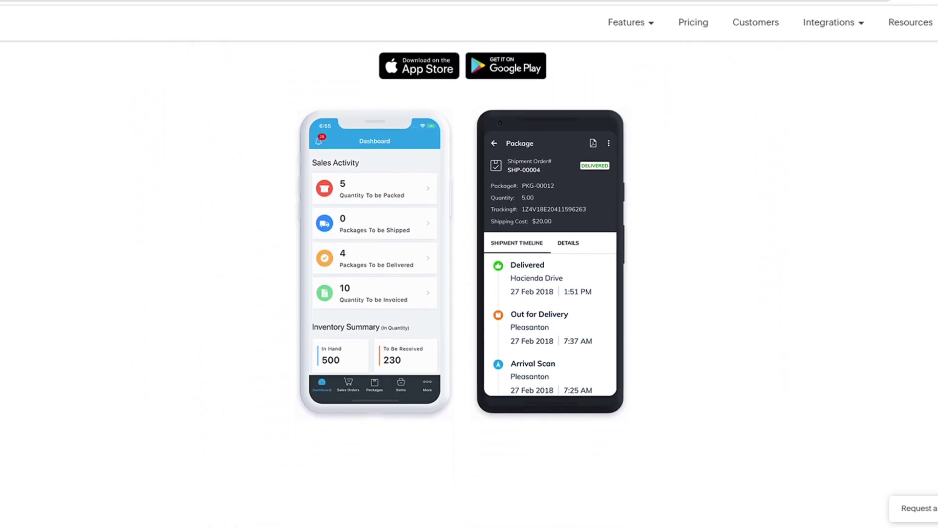
scroll(469, 264, down, 4)
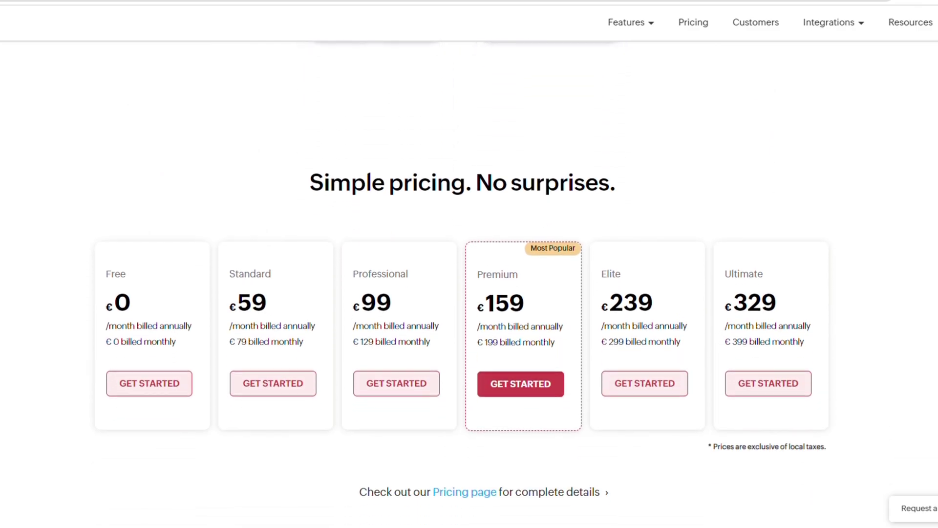